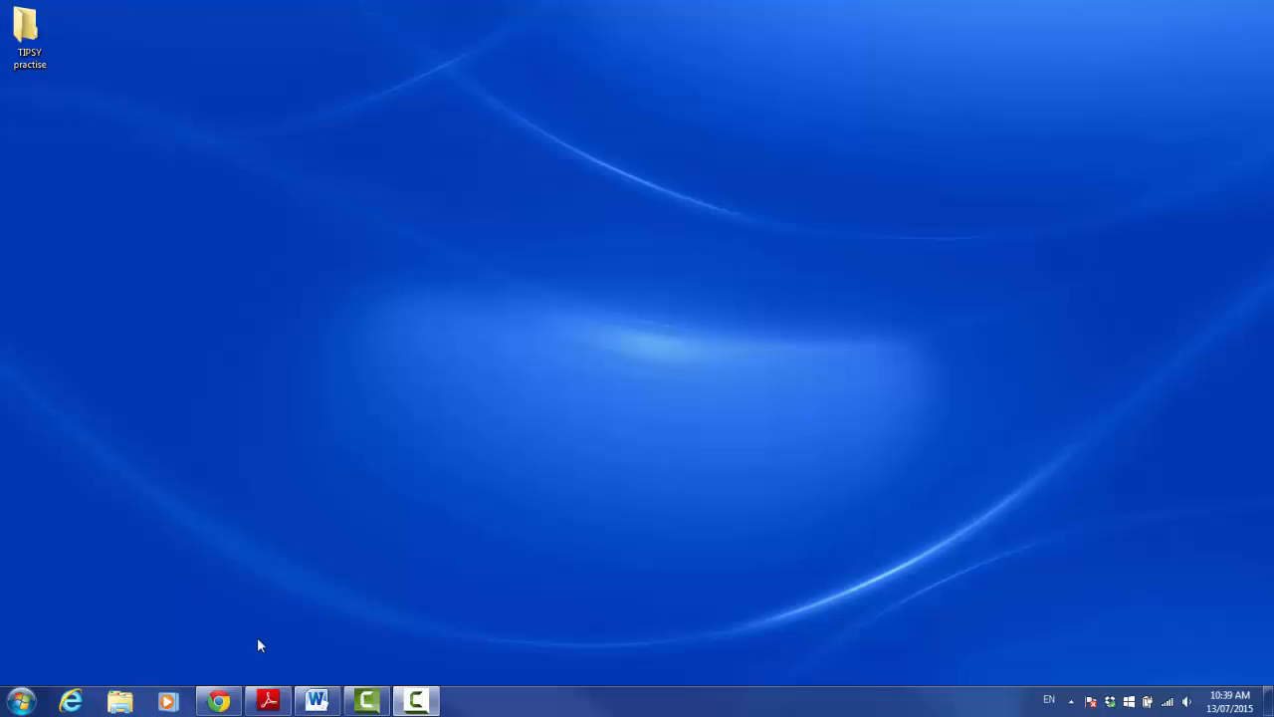
Open the TIPSY tutorial document in Word and skim its opening instructions for creating a run.
{"action": "left_click", "coordinate": [317, 701]}
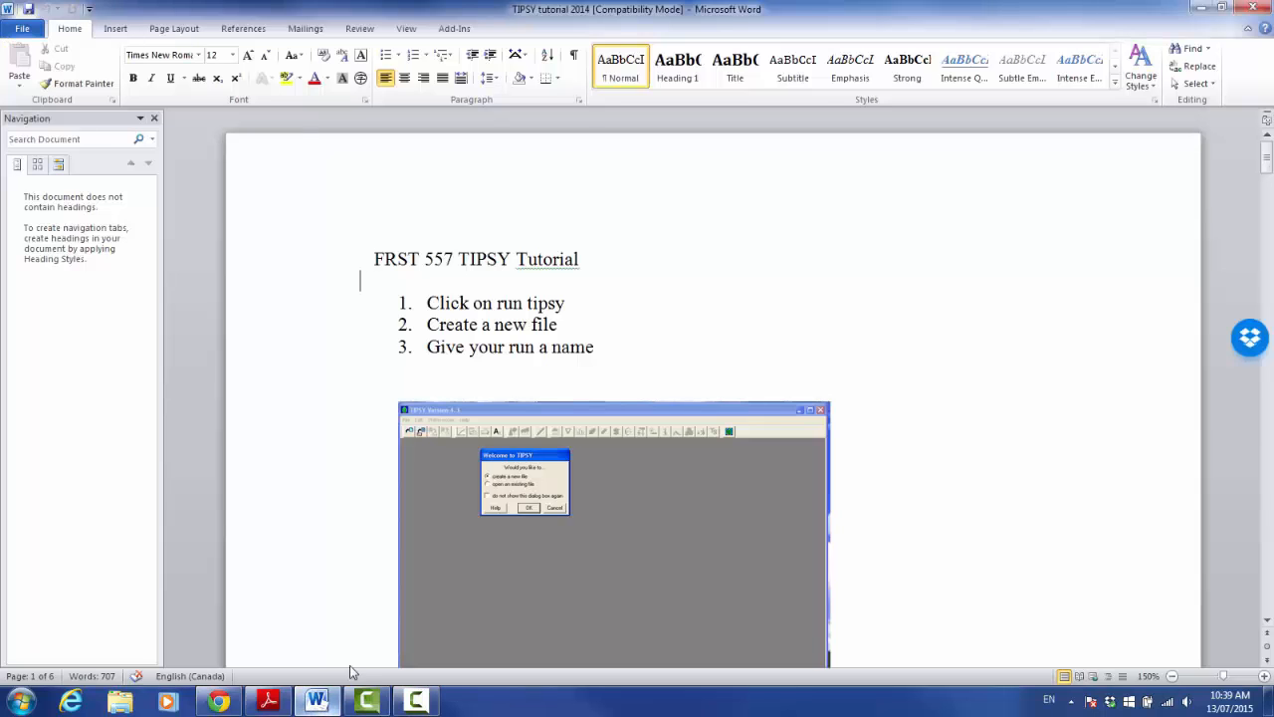
{"action": "scroll", "coordinate": [365, 522], "scroll_direction": "down", "scroll_amount": 20}
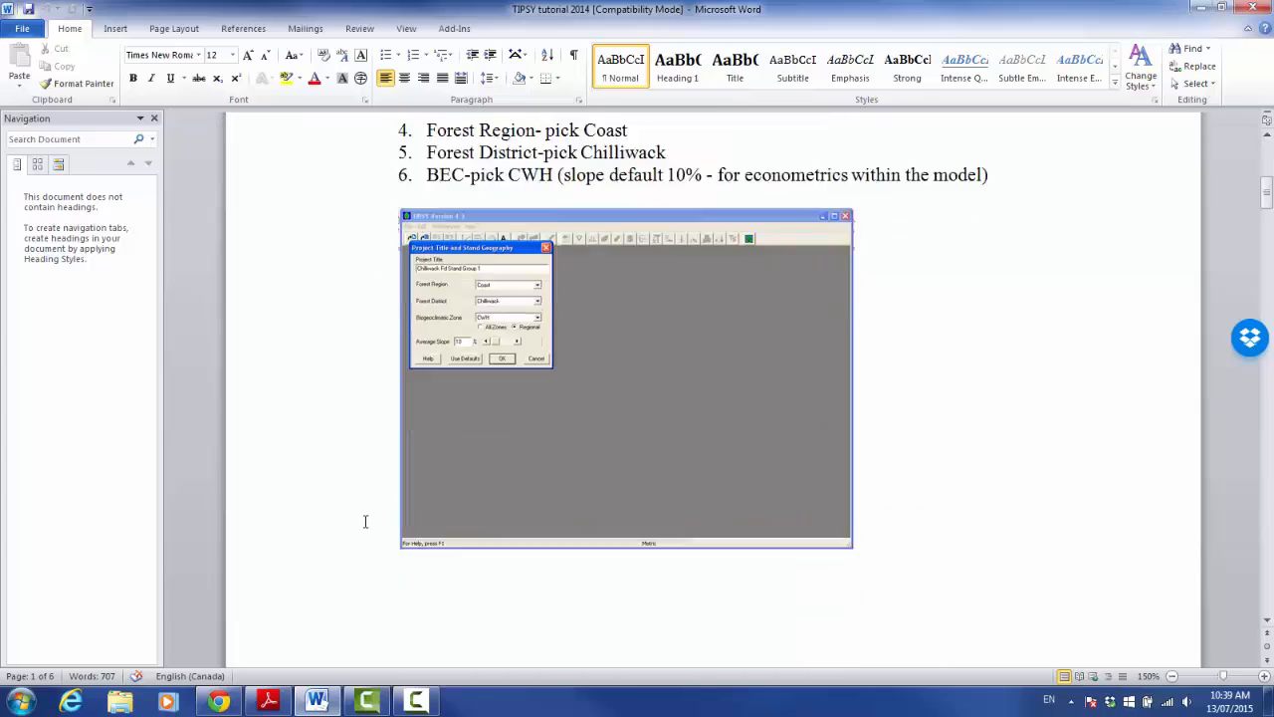
{"action": "scroll", "coordinate": [365, 522], "scroll_direction": "down", "scroll_amount": 20}
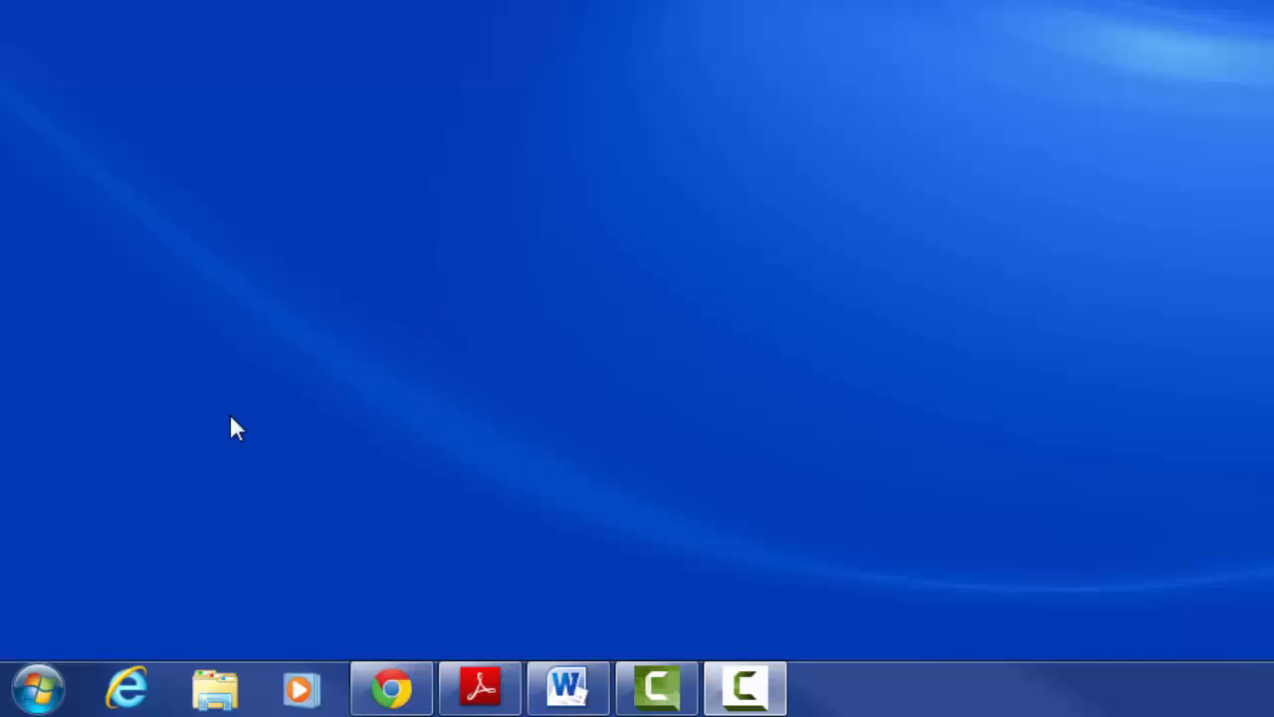
Launch TIPSY v4.3 from the installed programs and dismiss its About notice.
{"action": "left_click", "coordinate": [28, 700]}
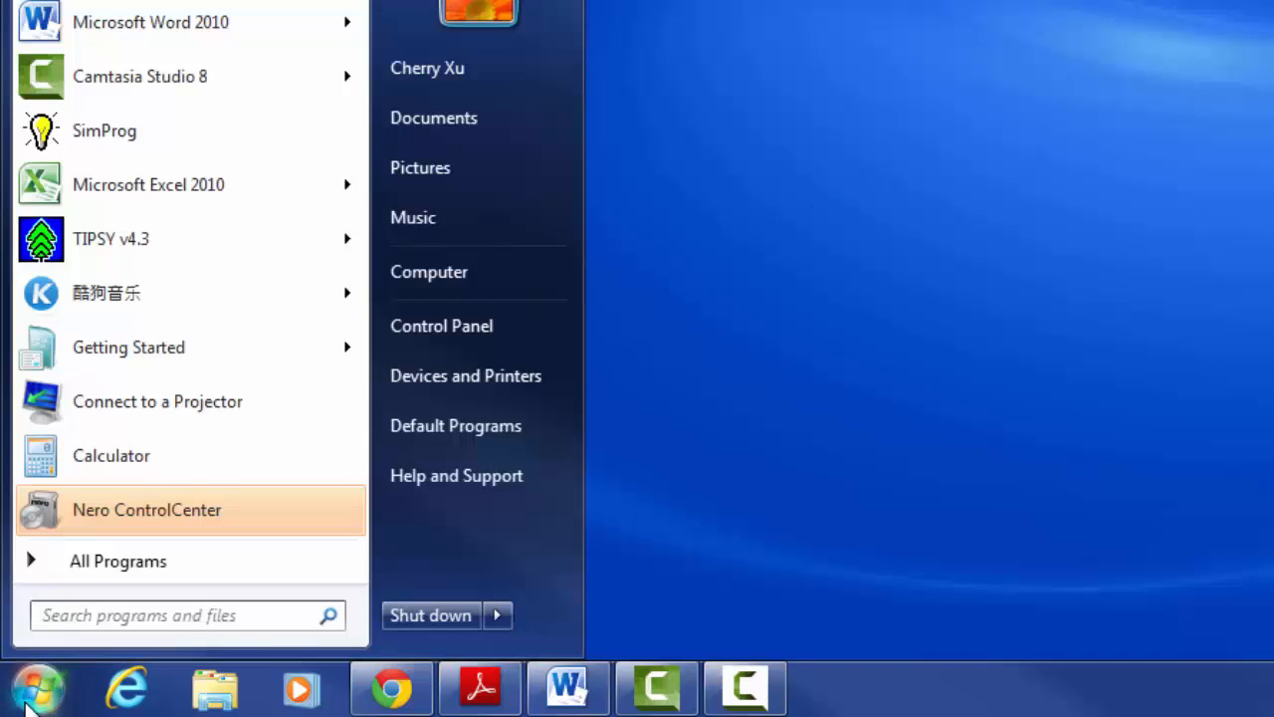
{"action": "left_click", "coordinate": [81, 561]}
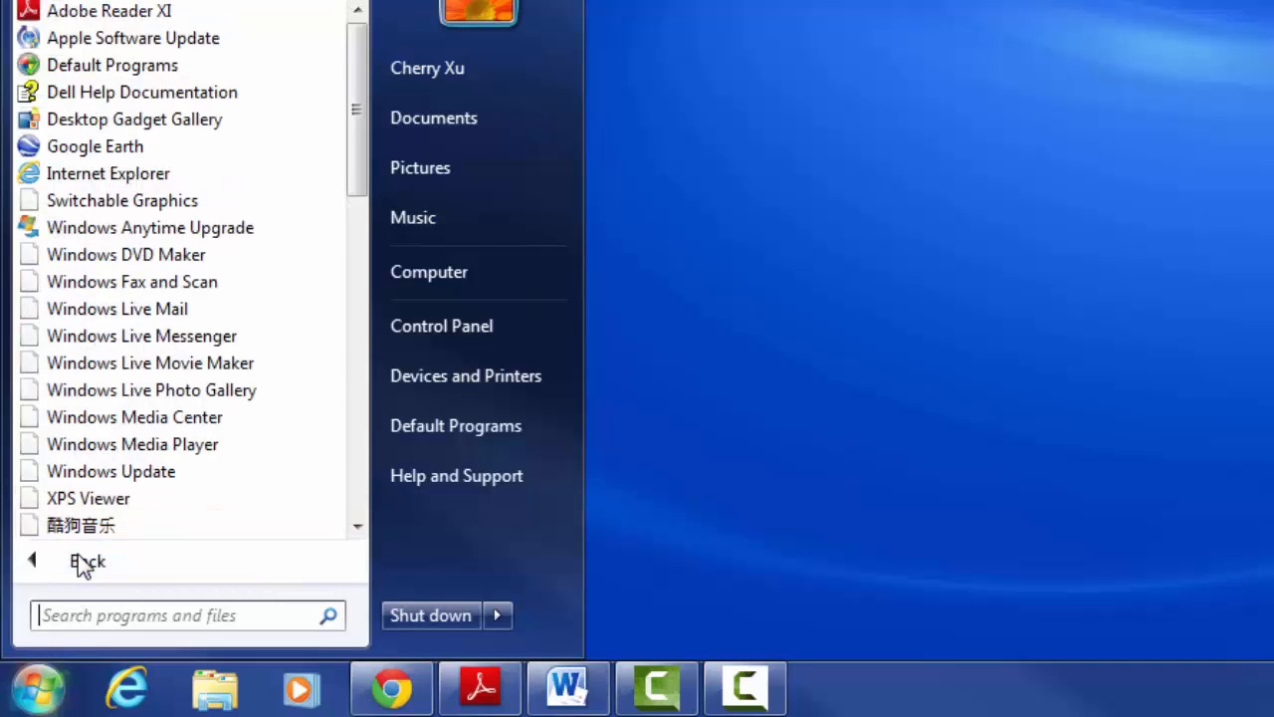
{"action": "scroll", "coordinate": [186, 436], "scroll_direction": "down", "scroll_amount": 10}
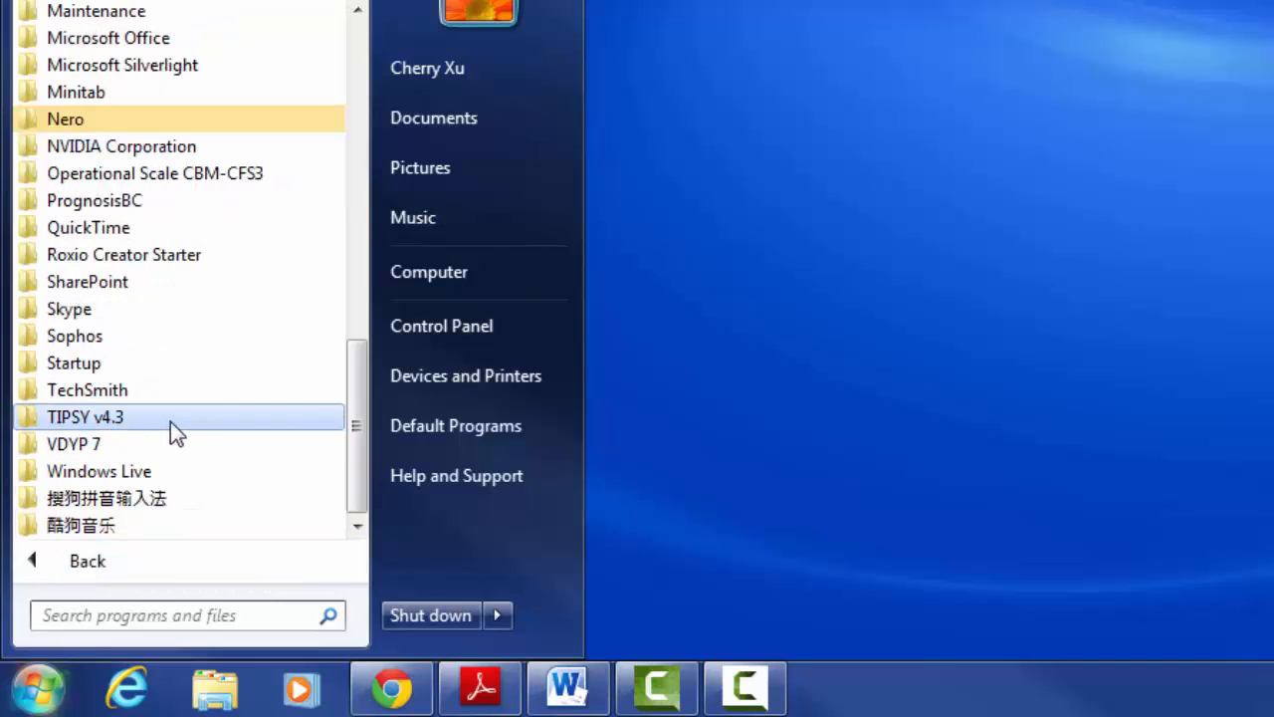
{"action": "left_click", "coordinate": [170, 421]}
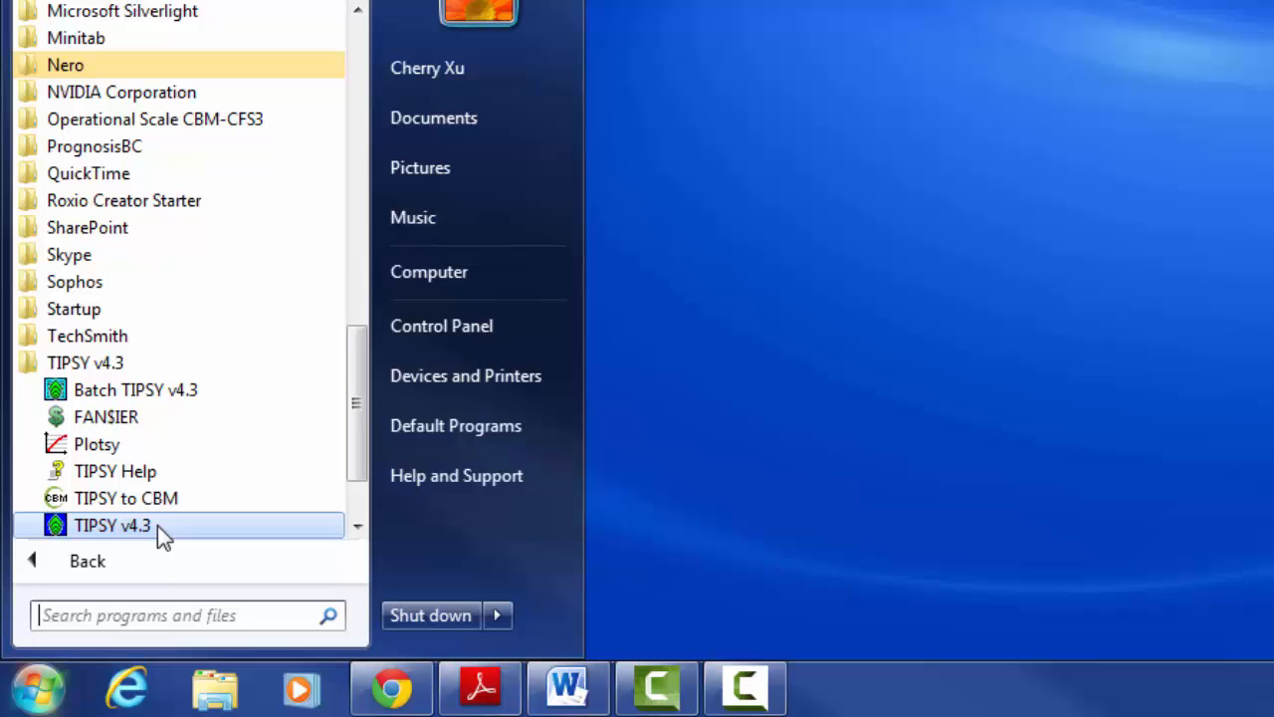
{"action": "left_click", "coordinate": [157, 524]}
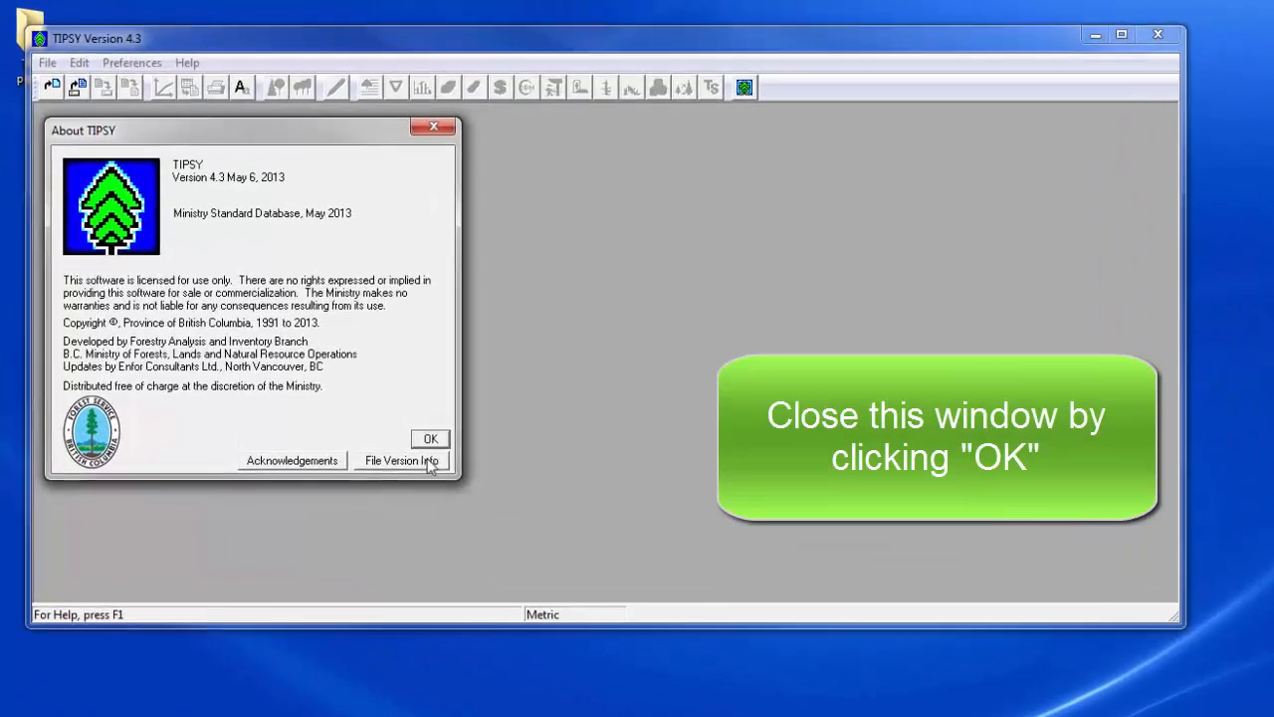
{"action": "left_click", "coordinate": [430, 439]}
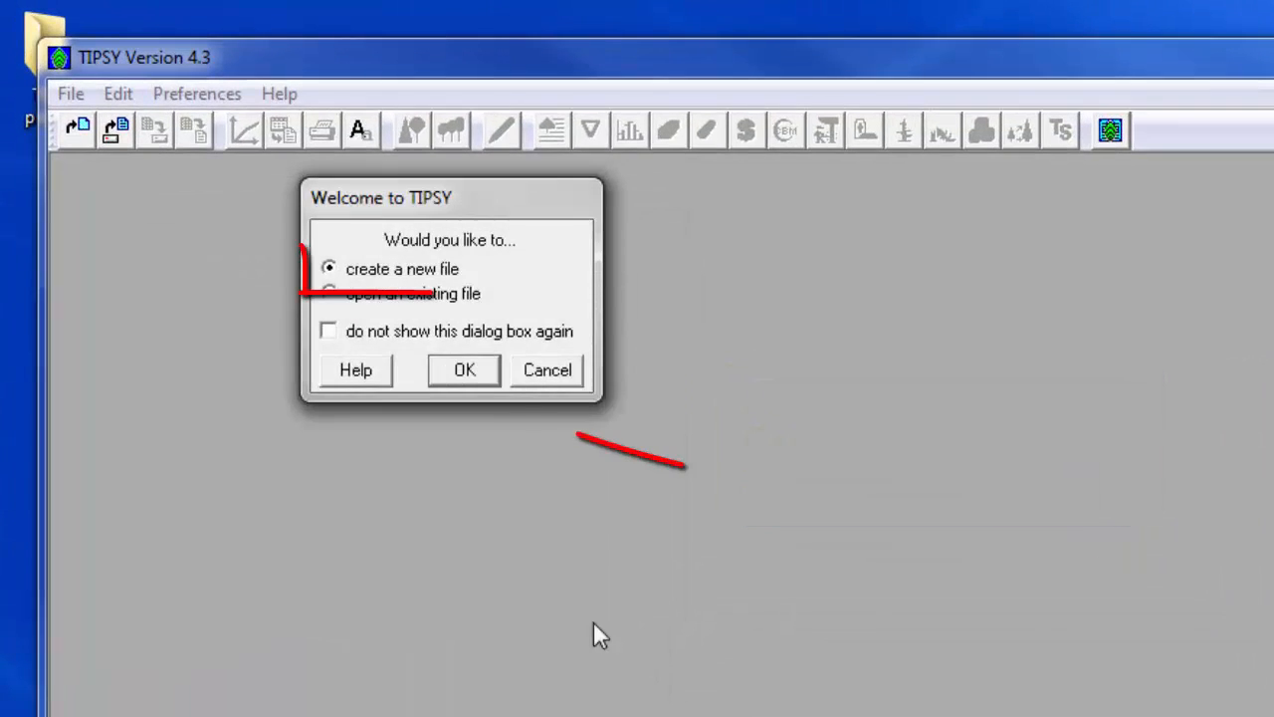
Create a new file titled Fd with forest region Coast and forest district Chilliwack, keeping the other stand geography settings.
{"action": "left_click", "coordinate": [462, 370]}
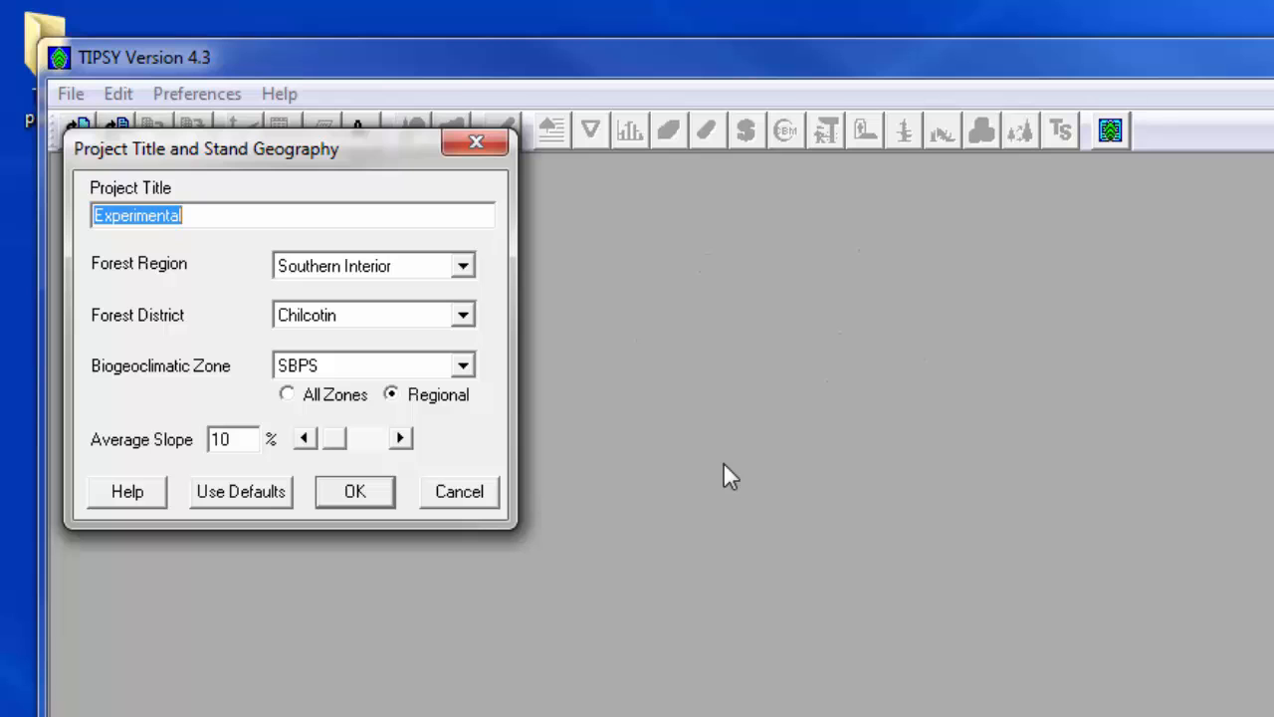
{"action": "type", "text": "Fd"}
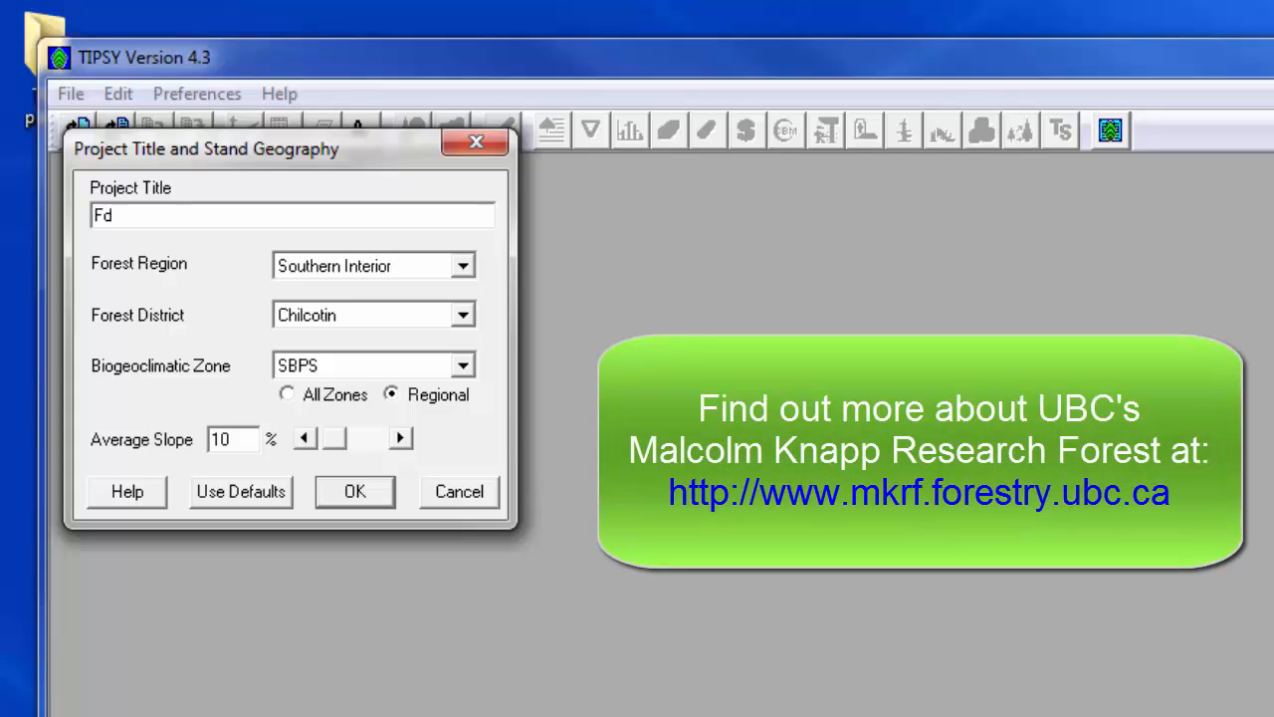
{"action": "left_click", "coordinate": [462, 267]}
{"action": "left_click", "coordinate": [447, 292]}
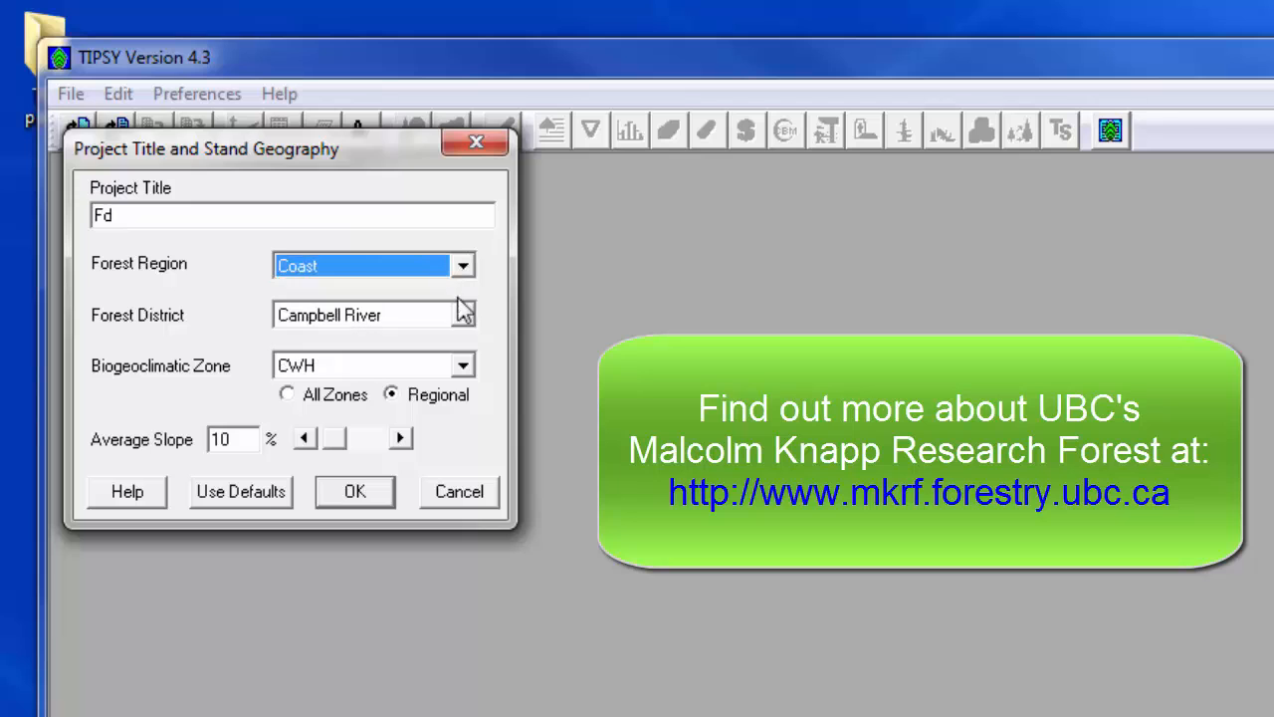
{"action": "left_click", "coordinate": [463, 314]}
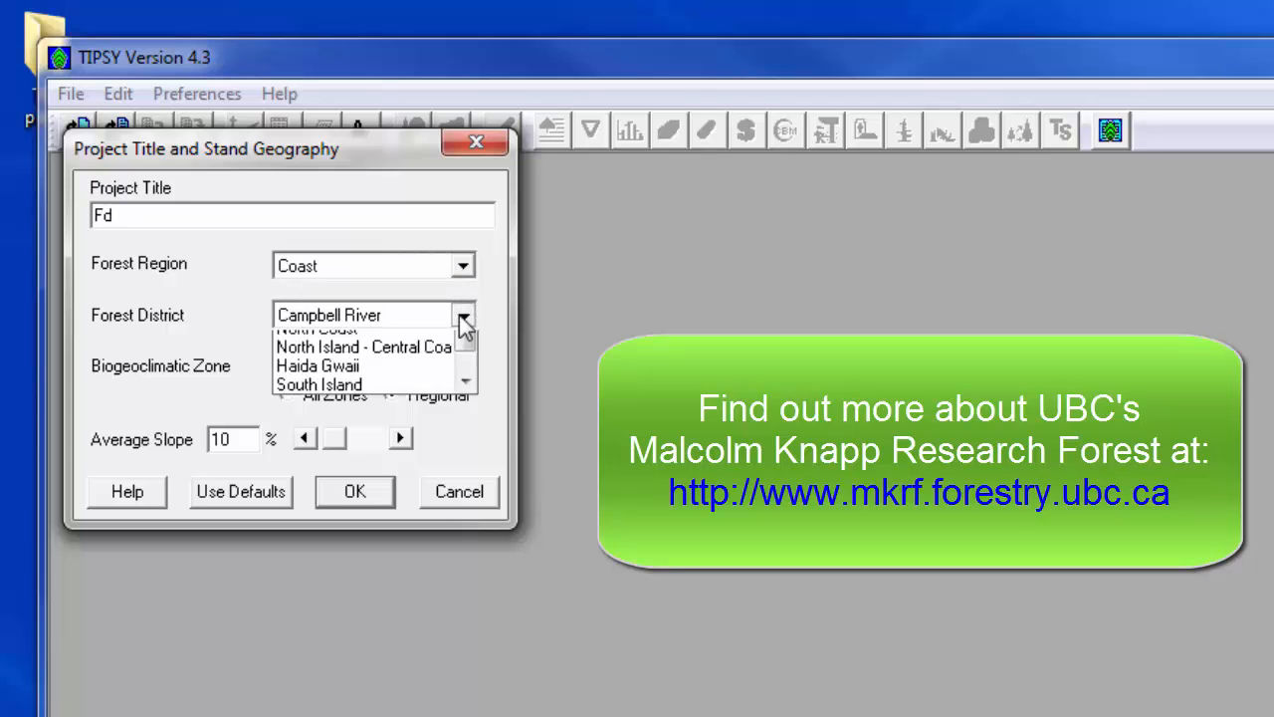
{"action": "left_click", "coordinate": [430, 364]}
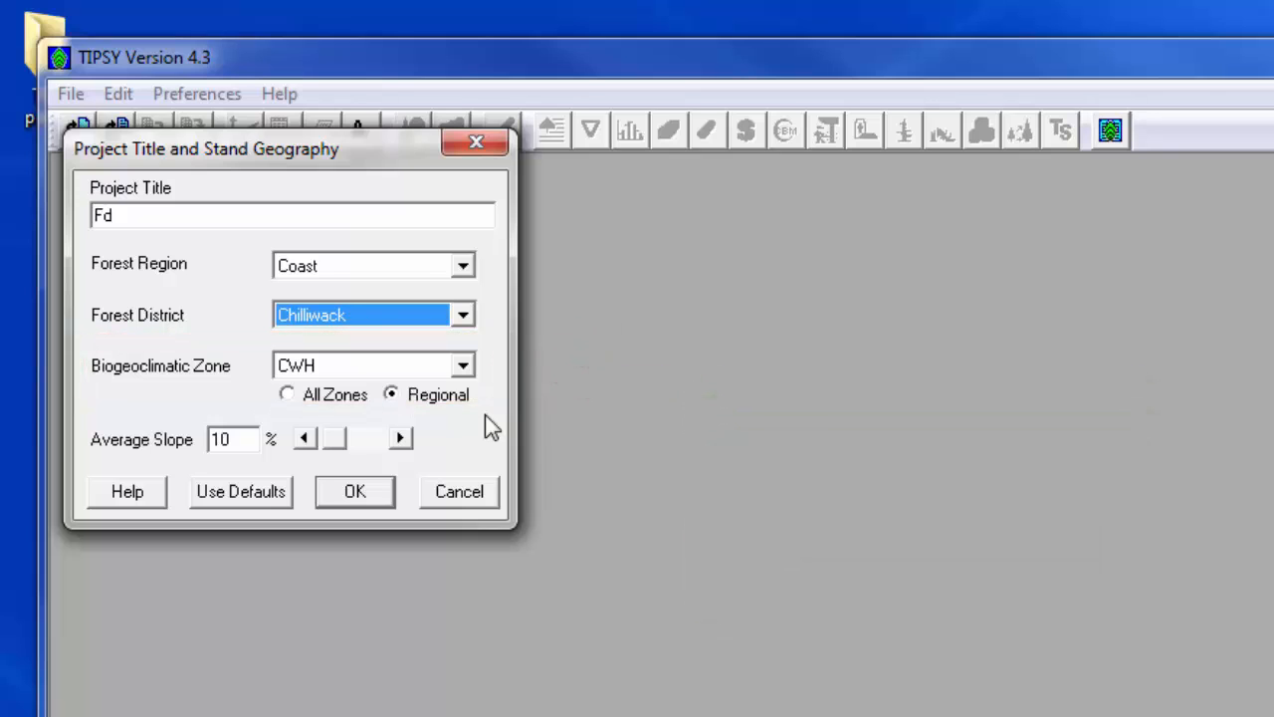
{"action": "left_click", "coordinate": [365, 502]}
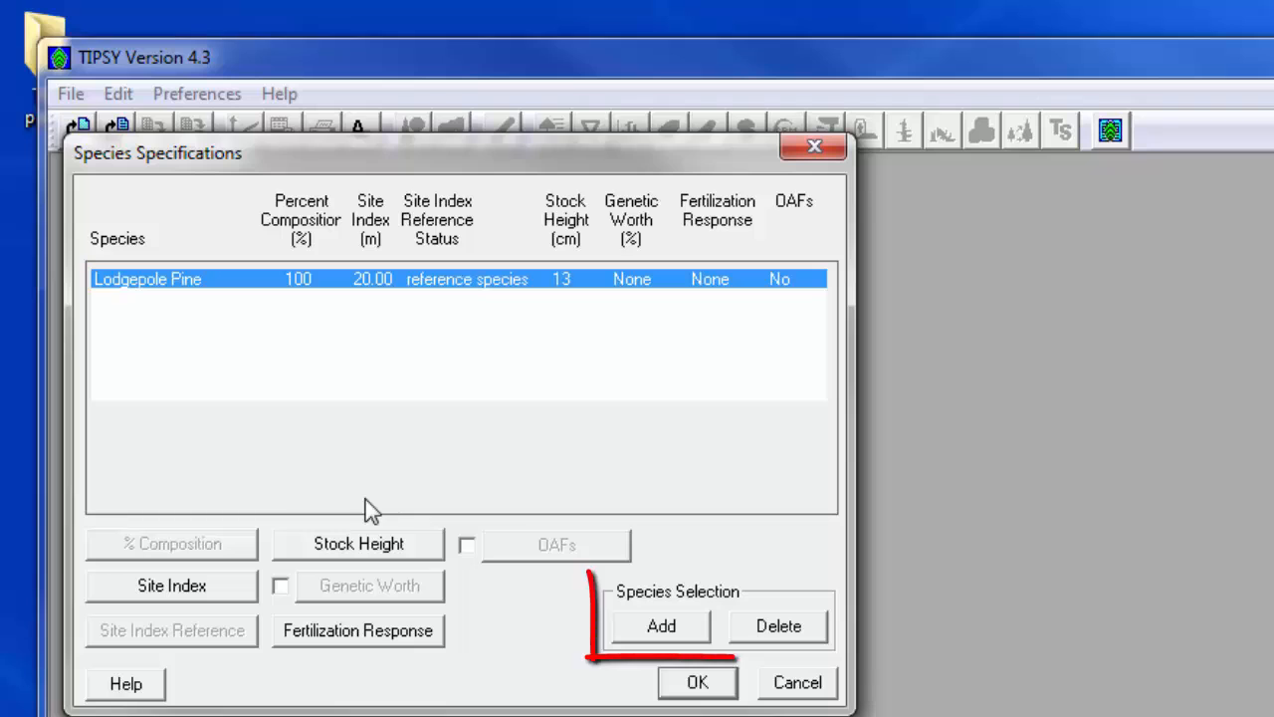
Delete Lodgepole Pine from the species list and add Coastal Douglas-fir instead.
{"action": "left_click", "coordinate": [773, 633]}
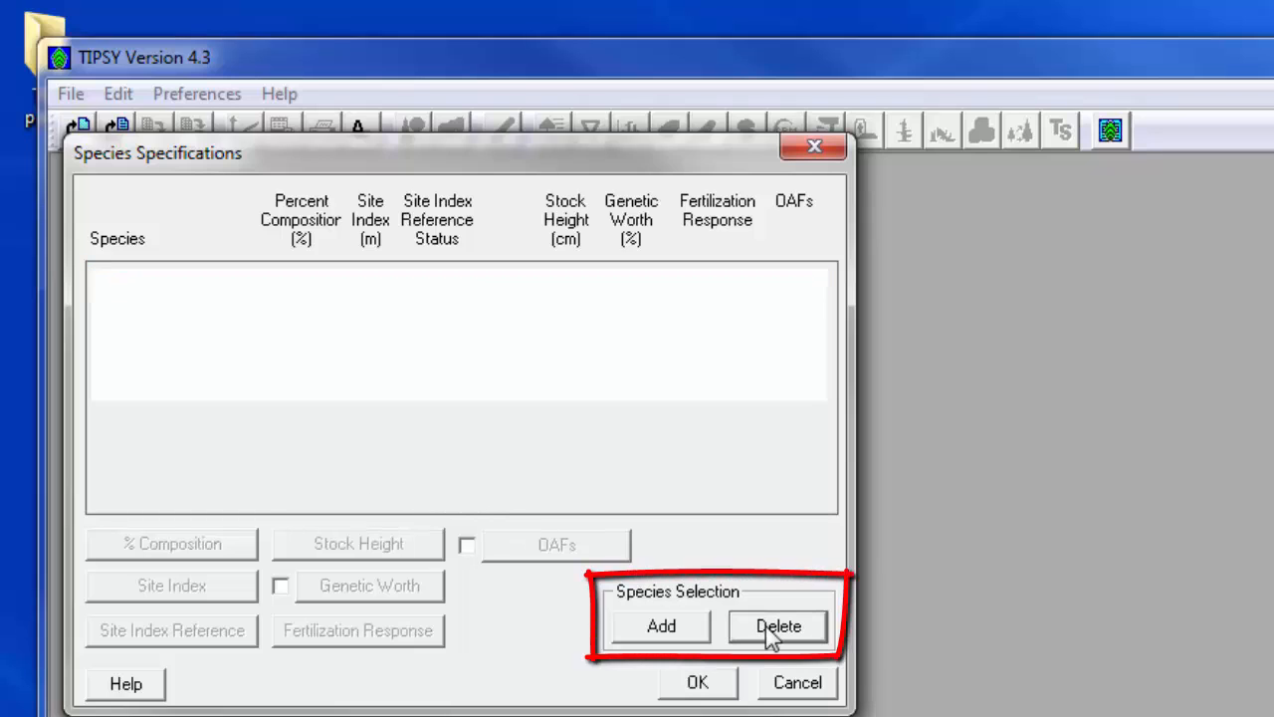
{"action": "left_click", "coordinate": [661, 625]}
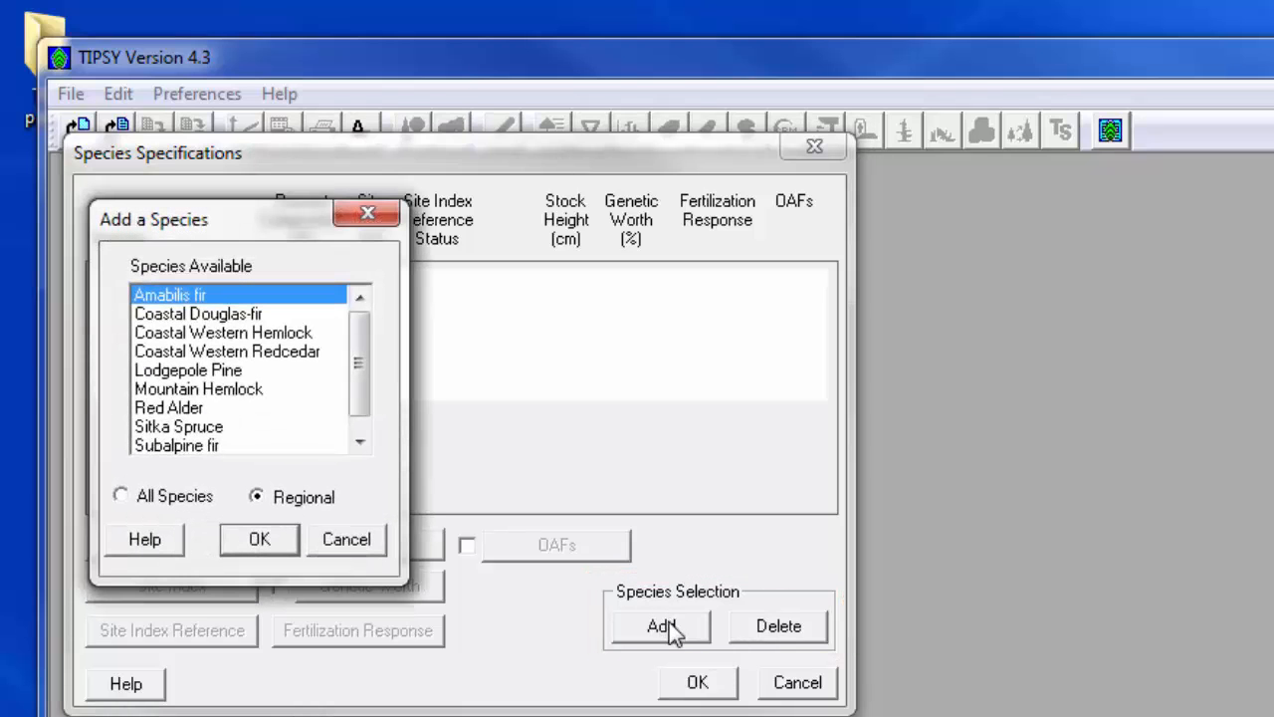
{"action": "left_click", "coordinate": [239, 317]}
{"action": "left_click", "coordinate": [261, 544]}
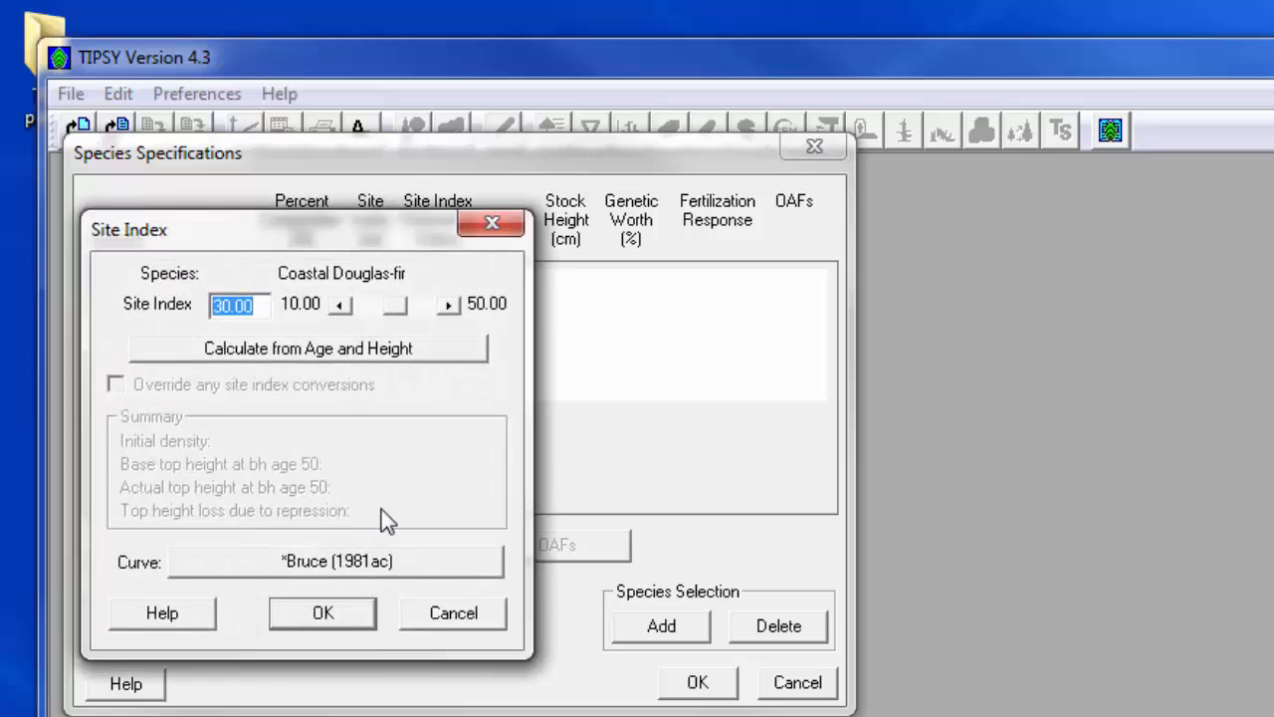
Set the Coastal Douglas-fir site index to 40, check the age and height calculation, and accept the species specifications.
{"action": "key", "text": "BackSpace"}
{"action": "type", "text": "40"}
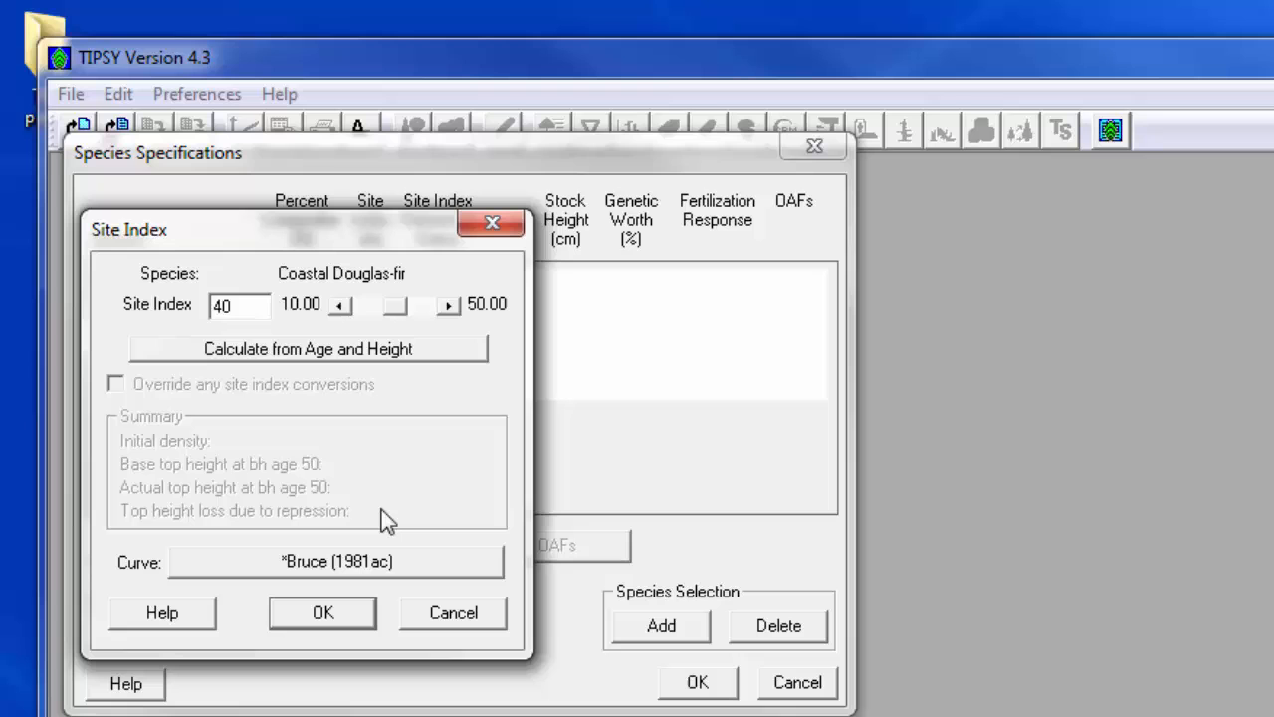
{"action": "left_click", "coordinate": [243, 350]}
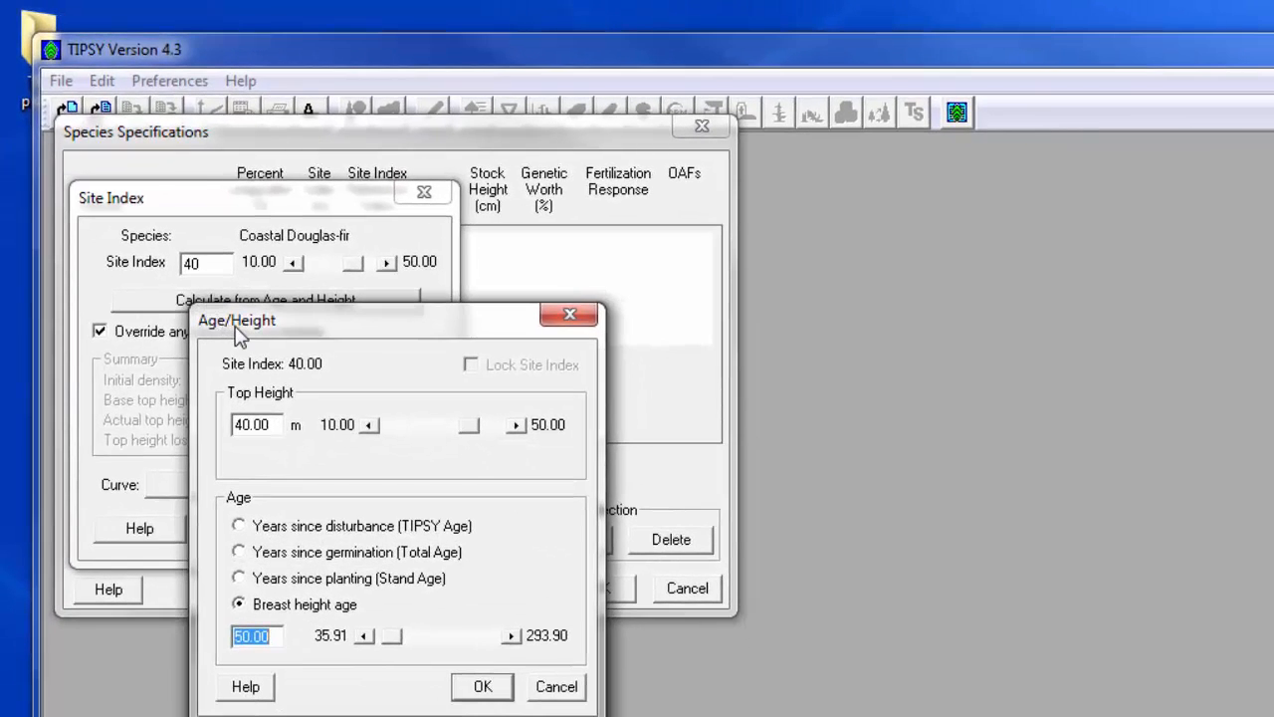
{"action": "left_click", "coordinate": [559, 315]}
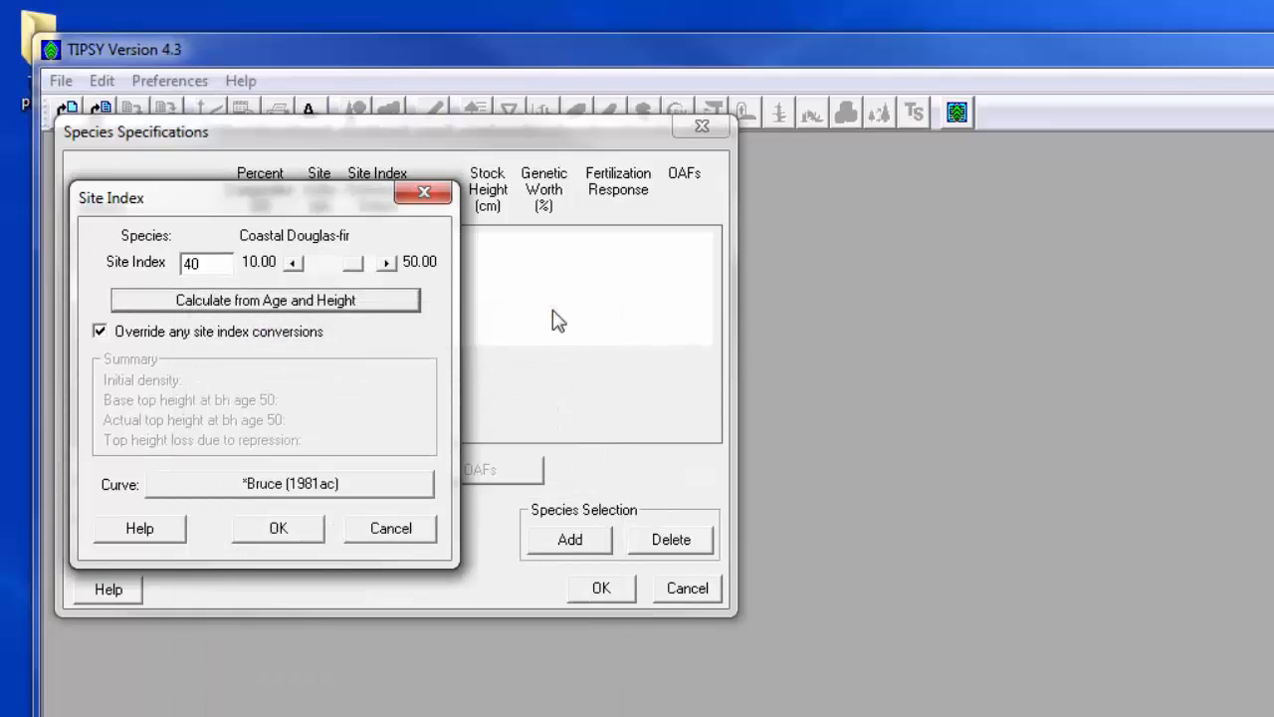
{"action": "left_click", "coordinate": [302, 535]}
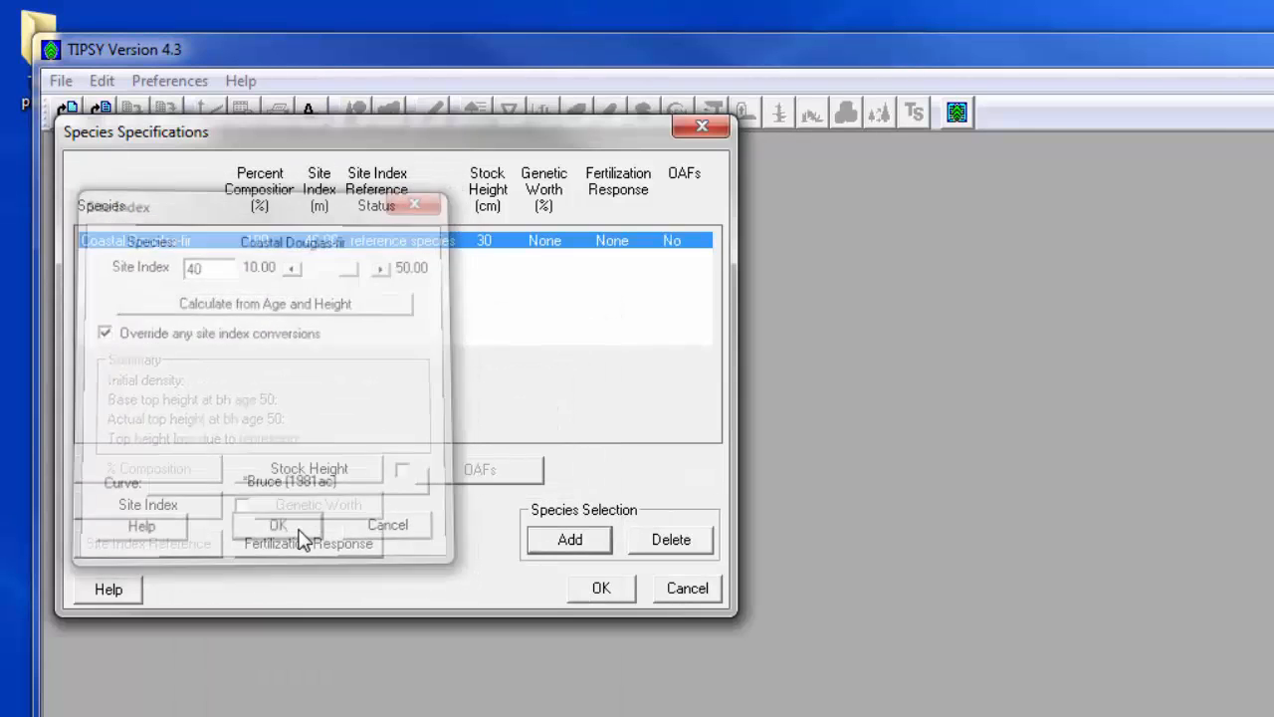
{"action": "left_click", "coordinate": [601, 590]}
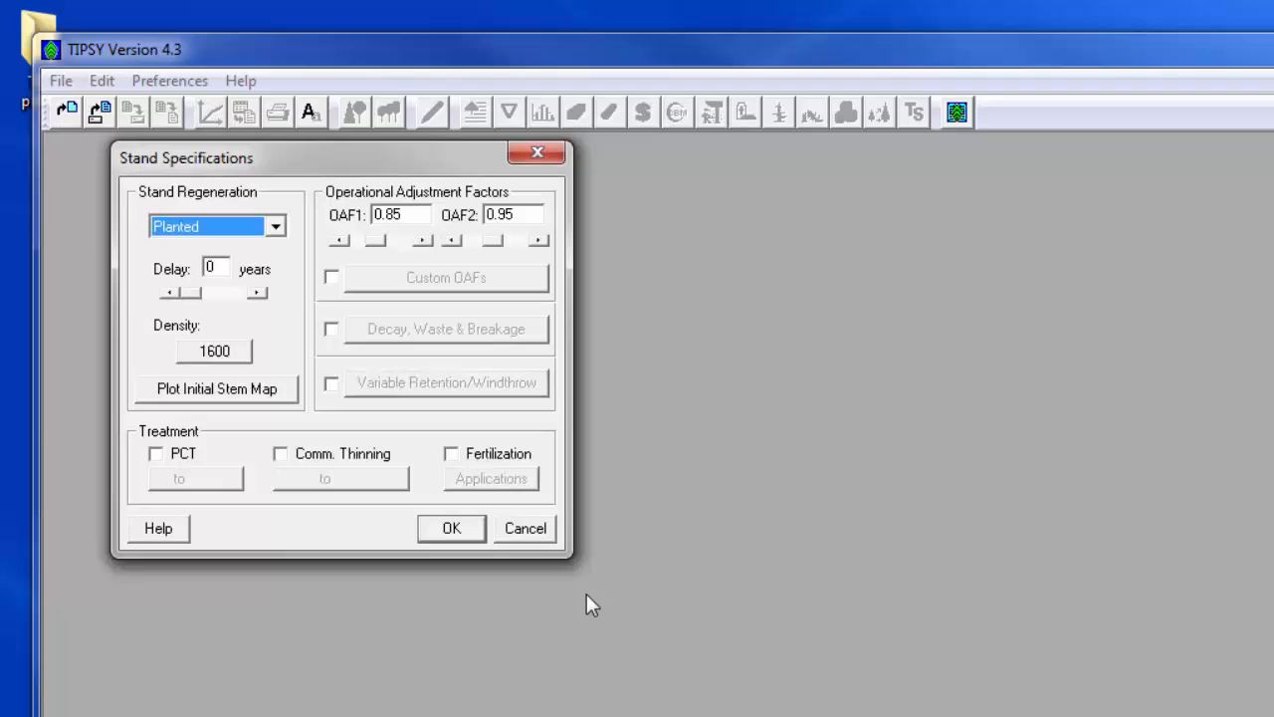
Keep the stand regeneration as Planted and set the initial density to 700 trees/ha.
{"action": "key", "text": "Tab"}
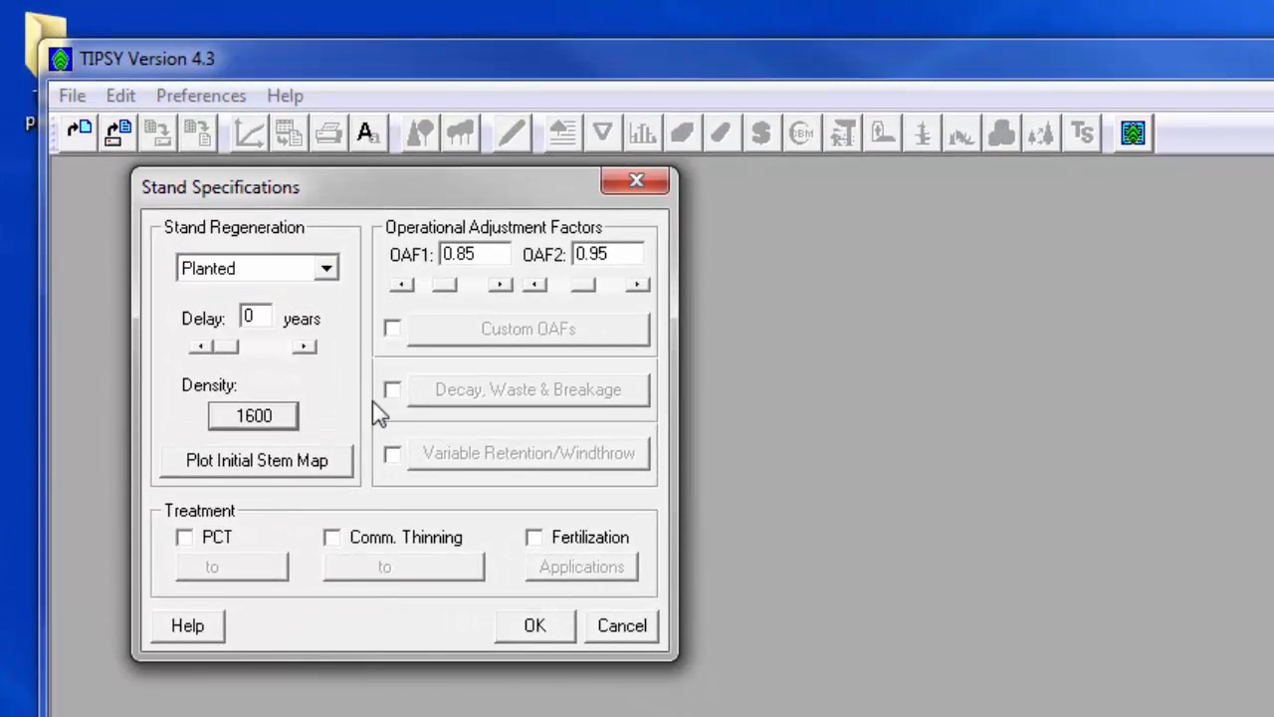
{"action": "left_click", "coordinate": [339, 279]}
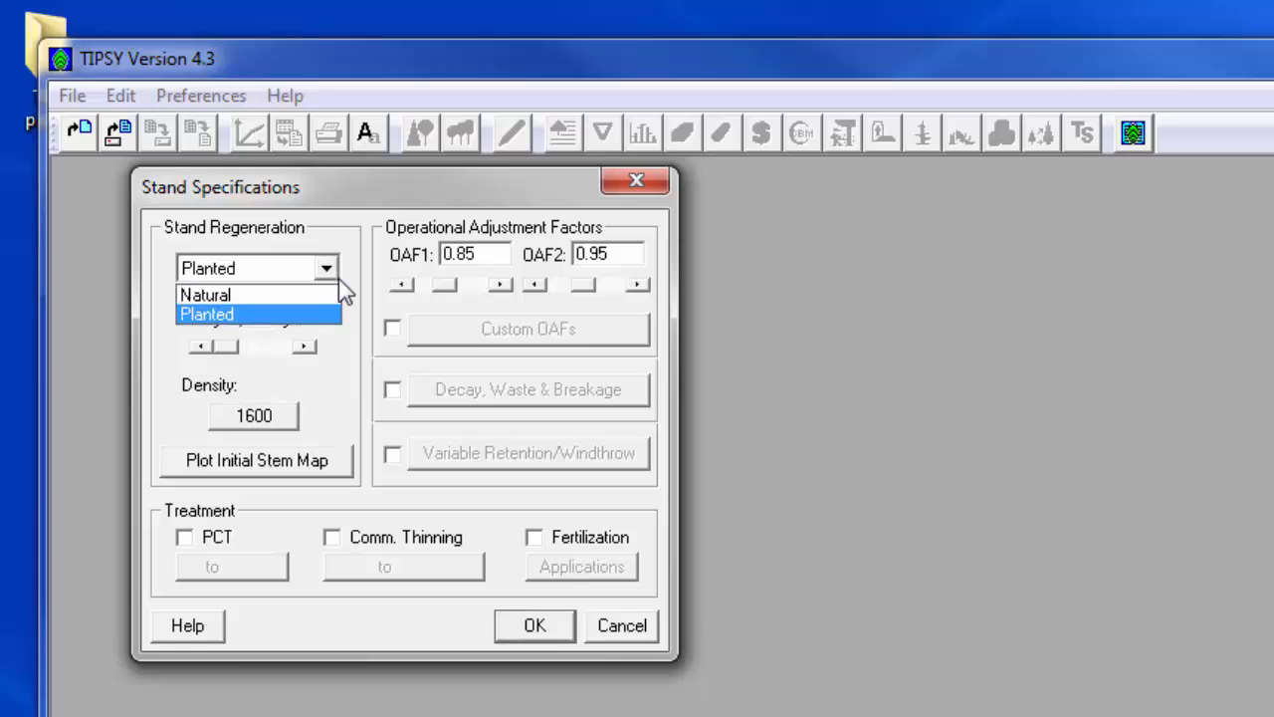
{"action": "left_click", "coordinate": [339, 268]}
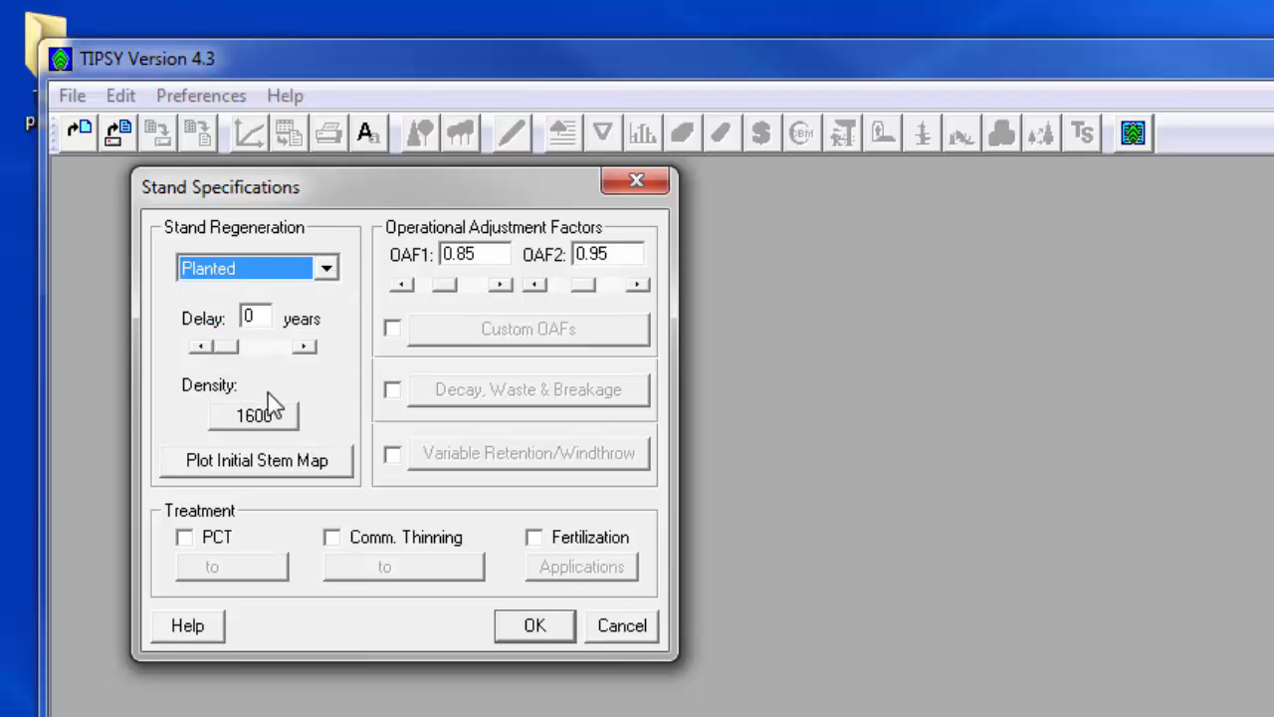
{"action": "left_click", "coordinate": [261, 416]}
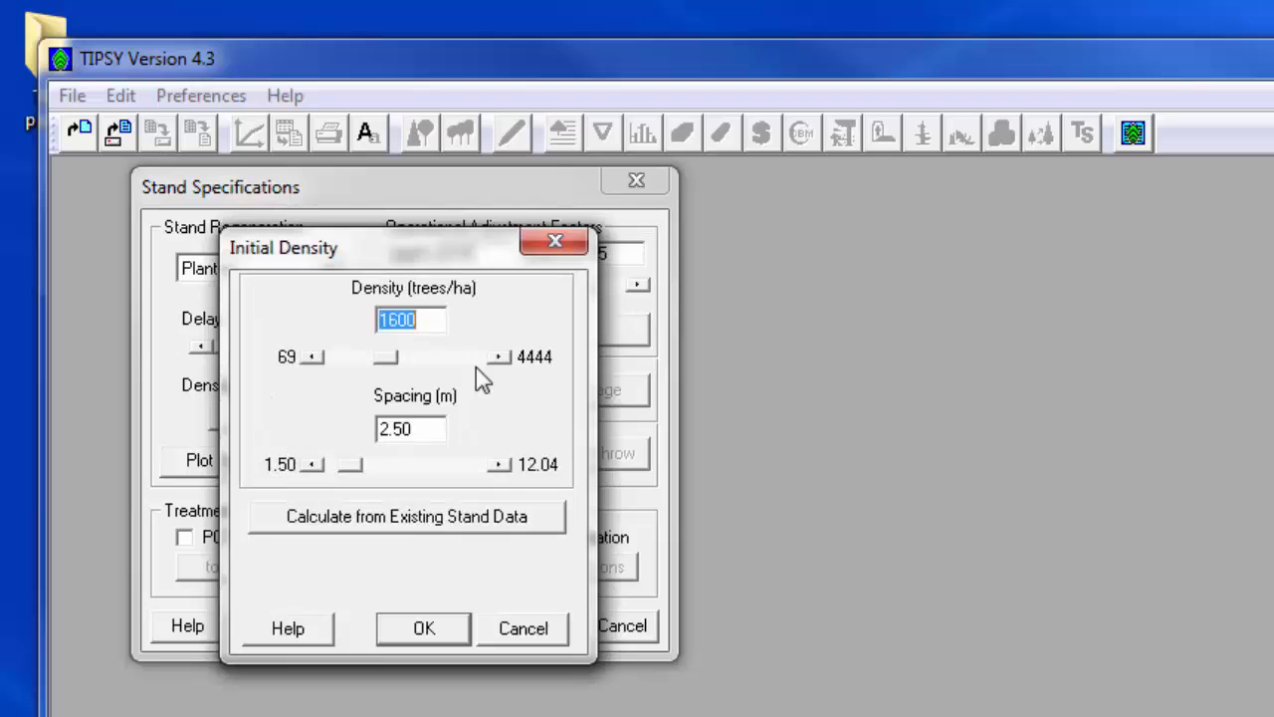
{"action": "key", "text": "BackSpace"}
{"action": "type", "text": "0"}
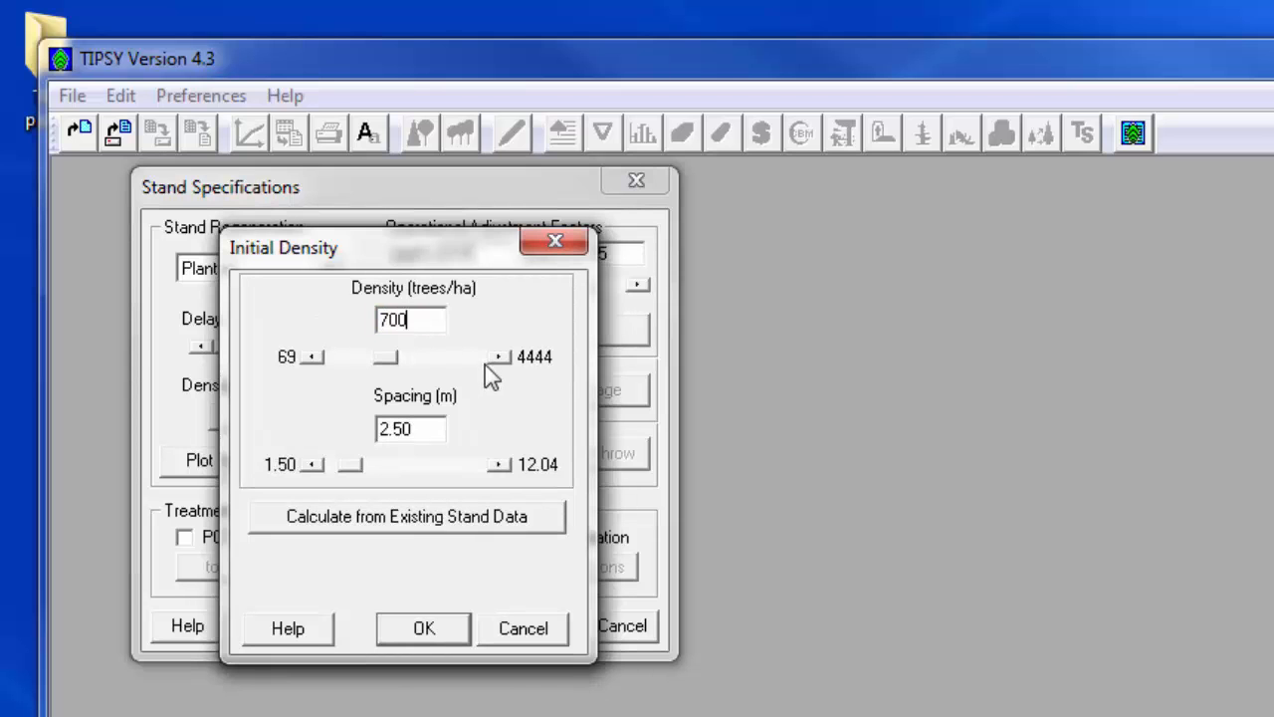
{"action": "left_click", "coordinate": [415, 642]}
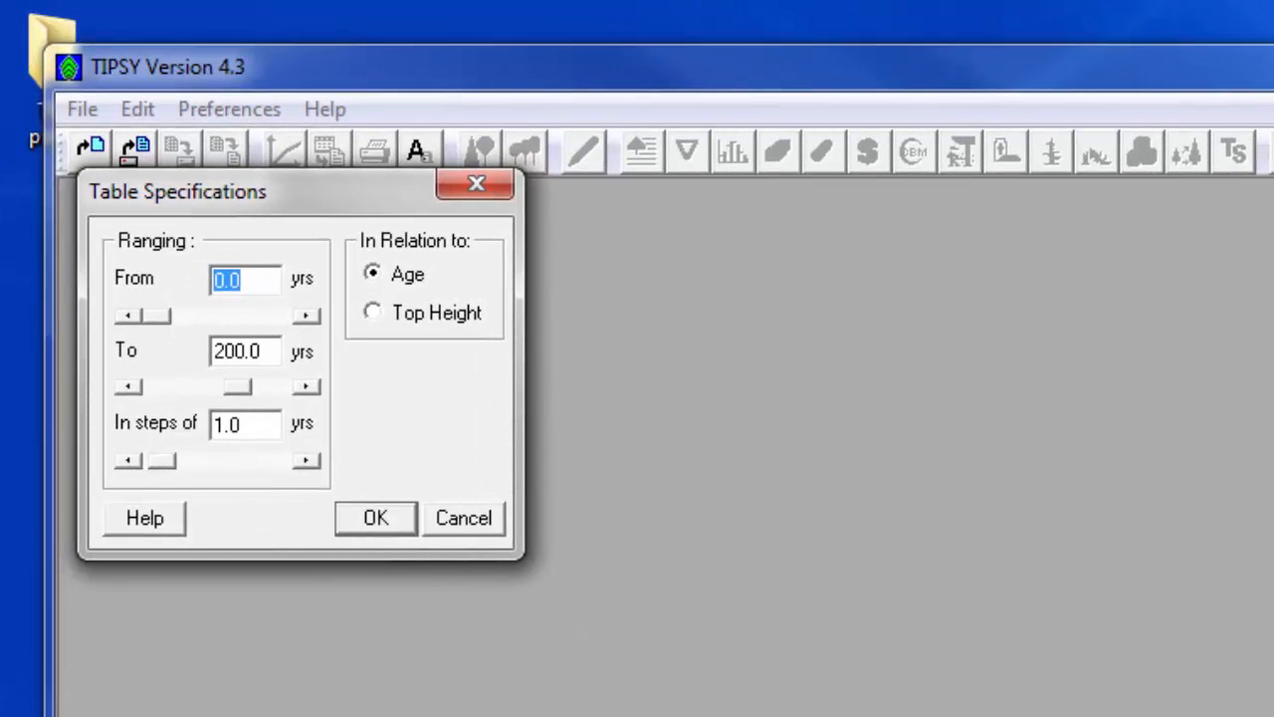
Set the table range to end at 100 years in steps of 5 years and generate the stand description.
{"action": "left_click", "coordinate": [221, 351]}
{"action": "key", "text": "BackSpace"}
{"action": "type", "text": "1"}
{"action": "left_click", "coordinate": [225, 424]}
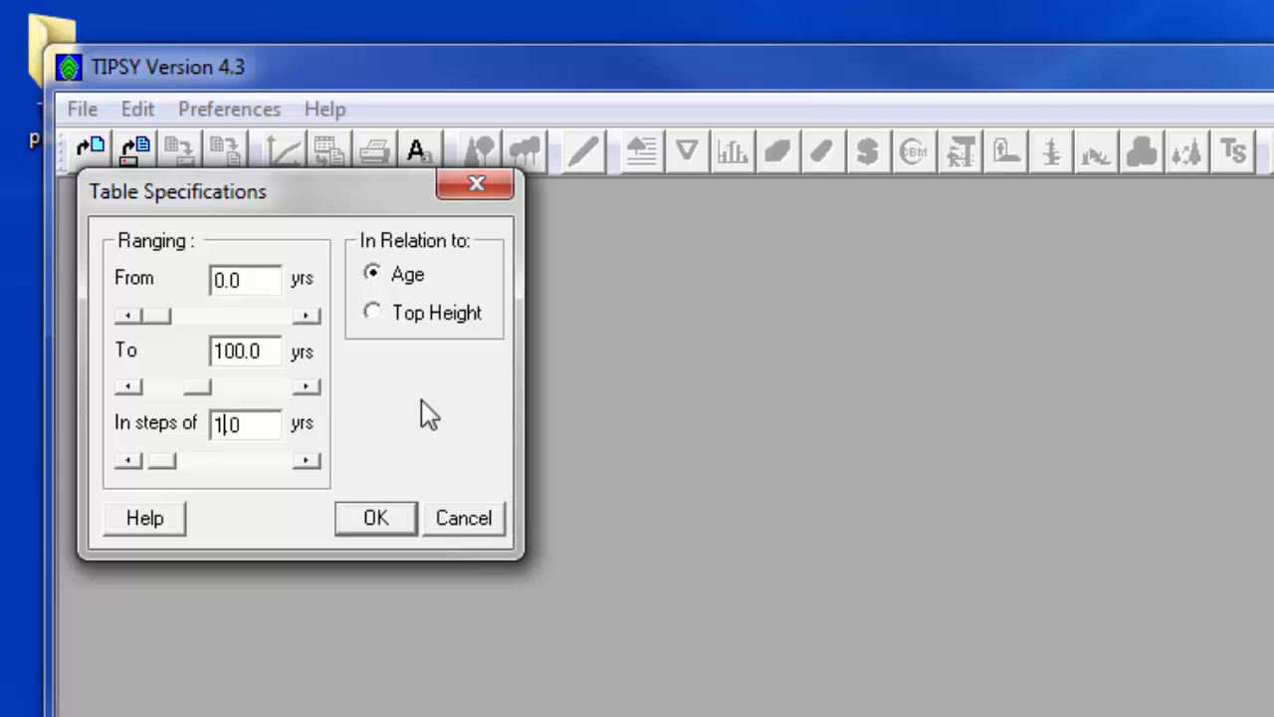
{"action": "key", "text": "BackSpace"}
{"action": "type", "text": "5"}
{"action": "left_click", "coordinate": [401, 530]}
{"action": "left_click", "coordinate": [510, 557]}
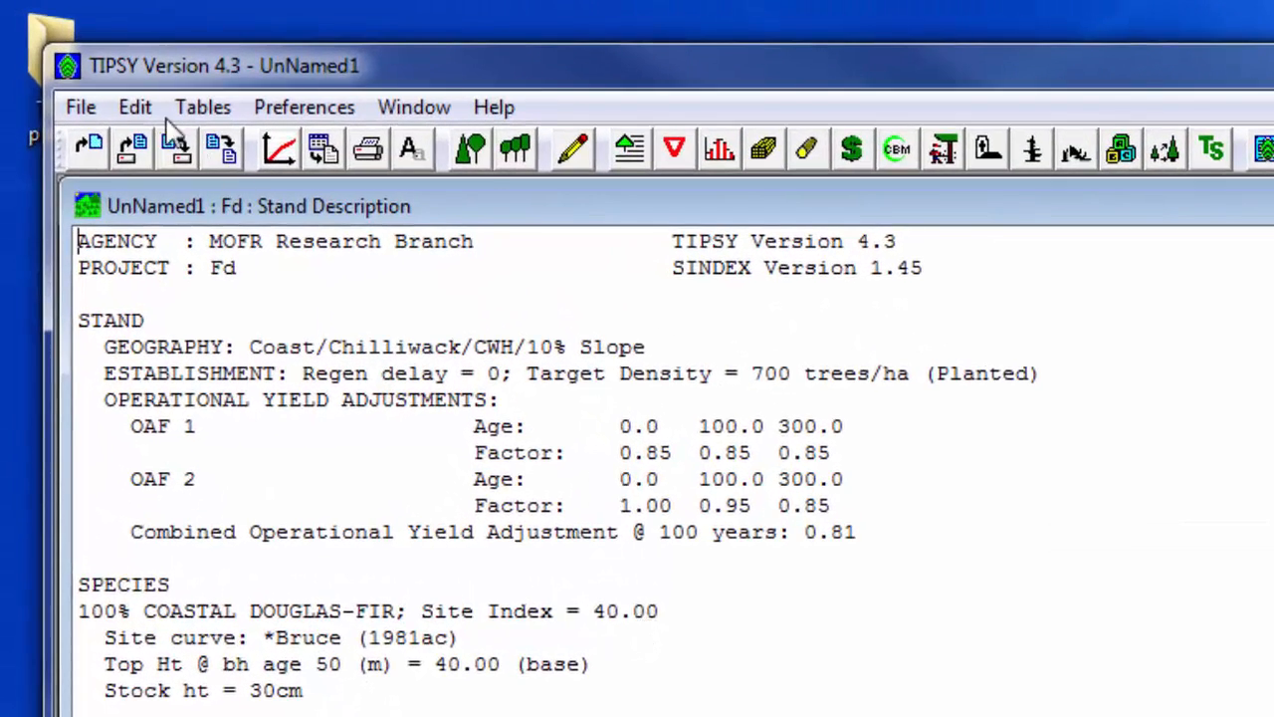
Reopen the table specifications from the generated stand to review them, then close them without changes.
{"action": "left_click", "coordinate": [136, 107]}
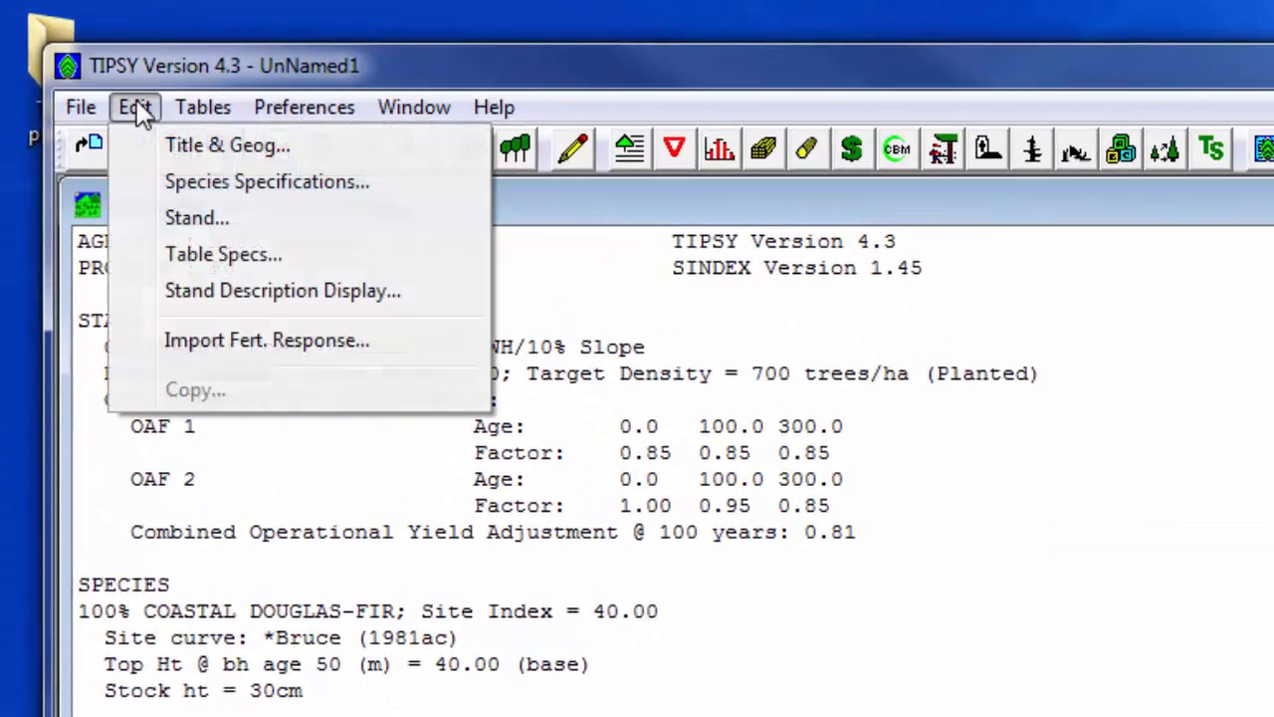
{"action": "left_click", "coordinate": [242, 256]}
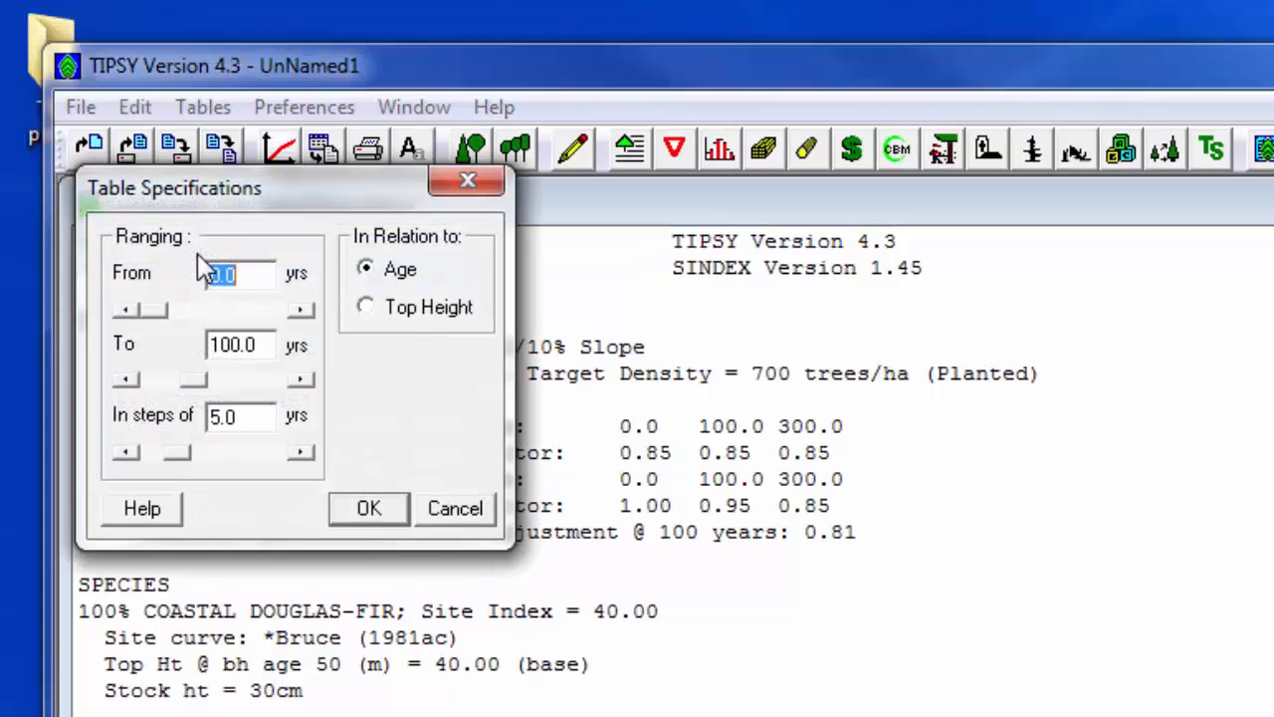
{"action": "left_click", "coordinate": [467, 182]}
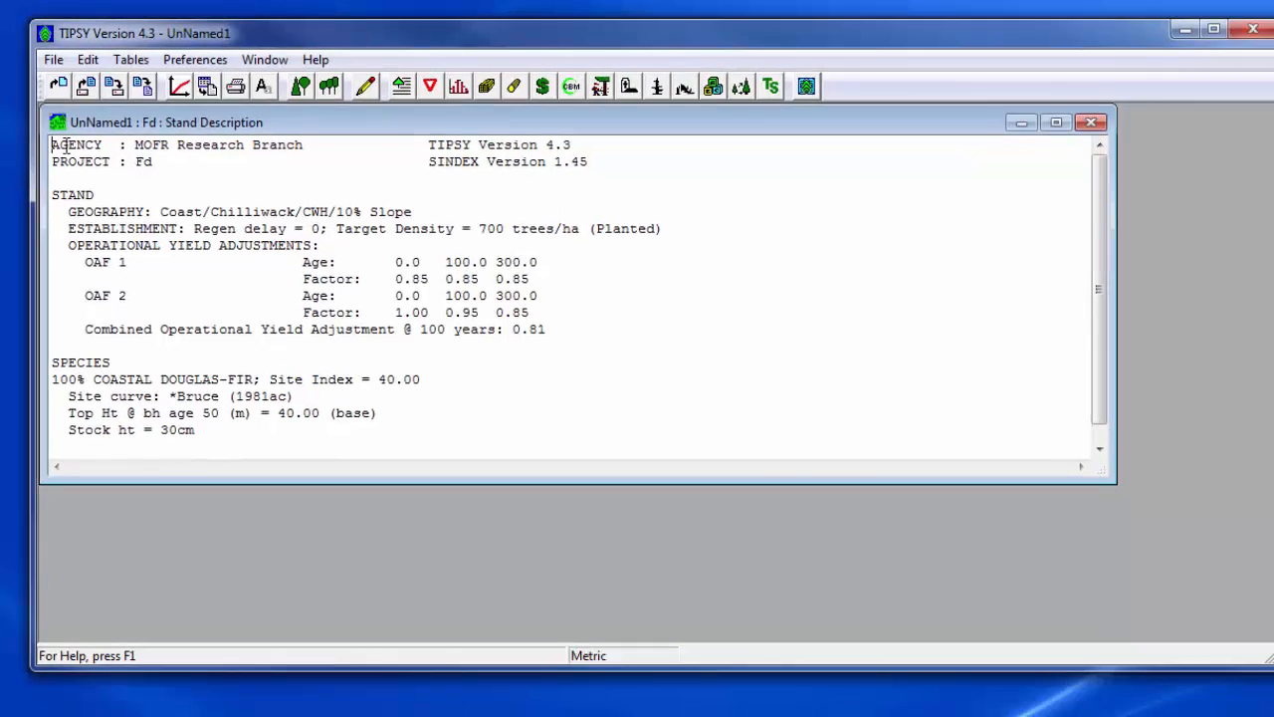
Save the Douglas-fir run as Fd in the TIPSY practise folder.
{"action": "left_click", "coordinate": [53, 60]}
{"action": "left_click", "coordinate": [85, 165]}
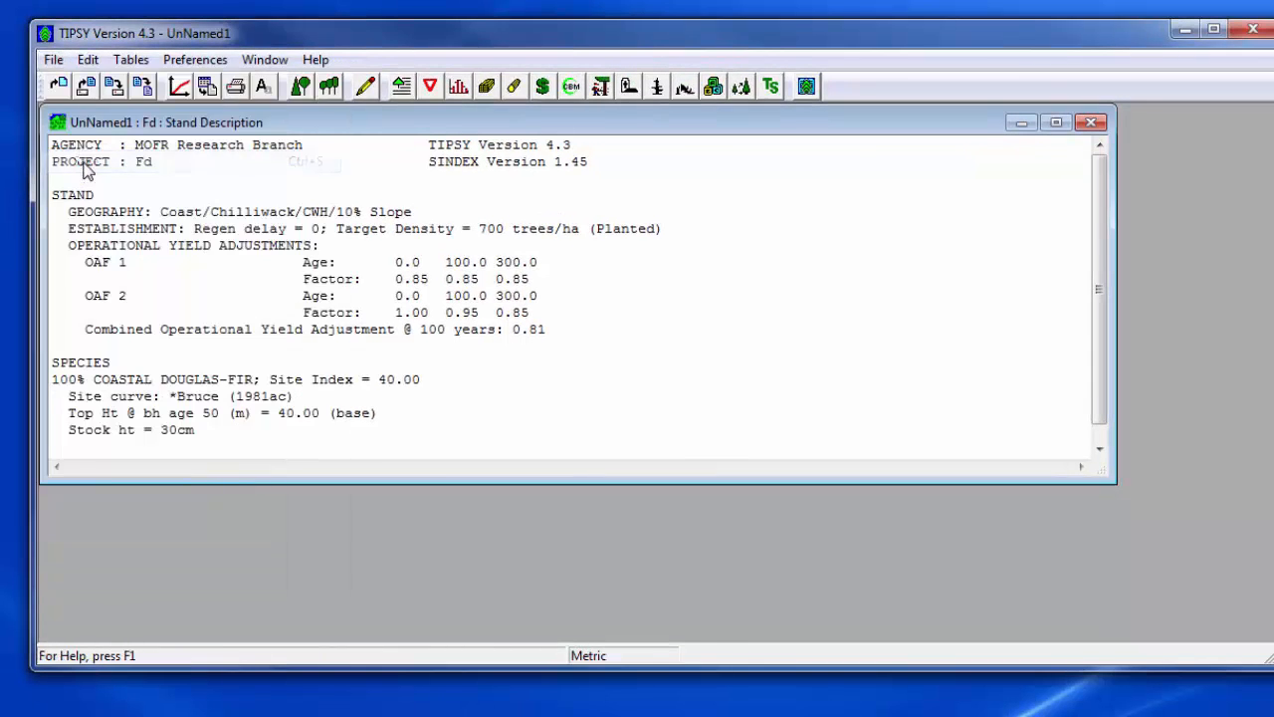
{"action": "type", "text": "Fd"}
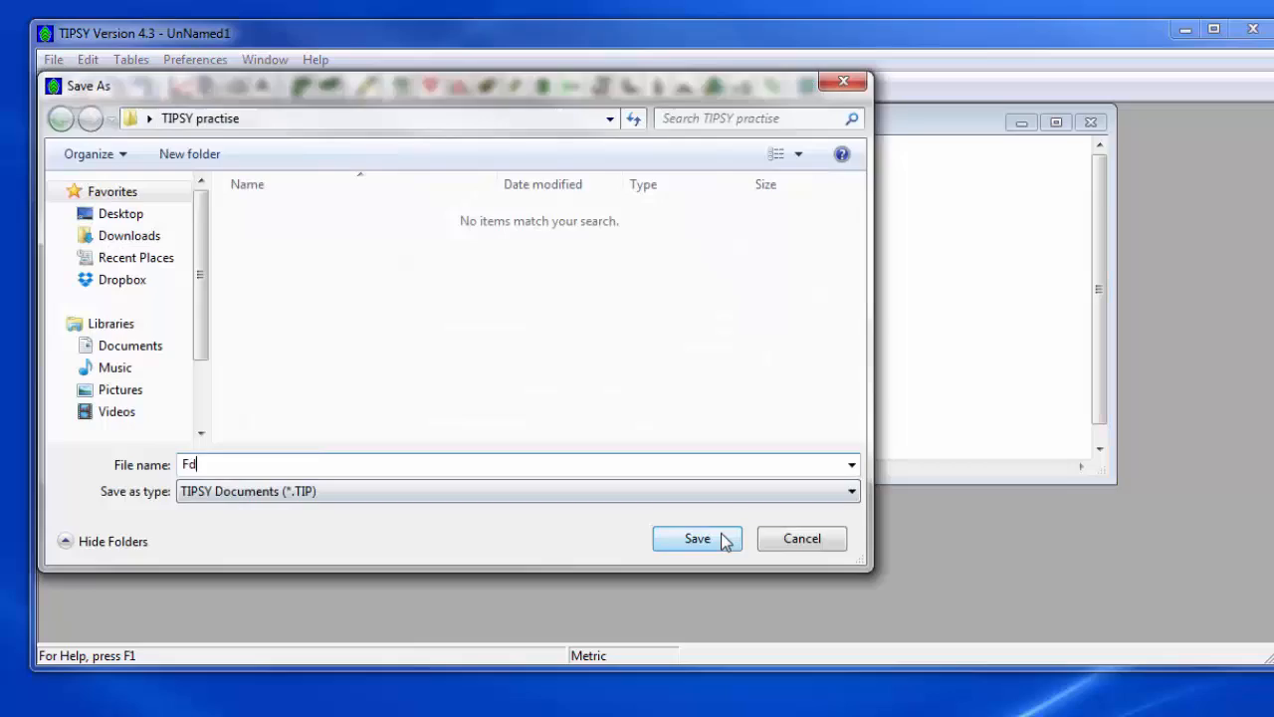
{"action": "left_click", "coordinate": [724, 538]}
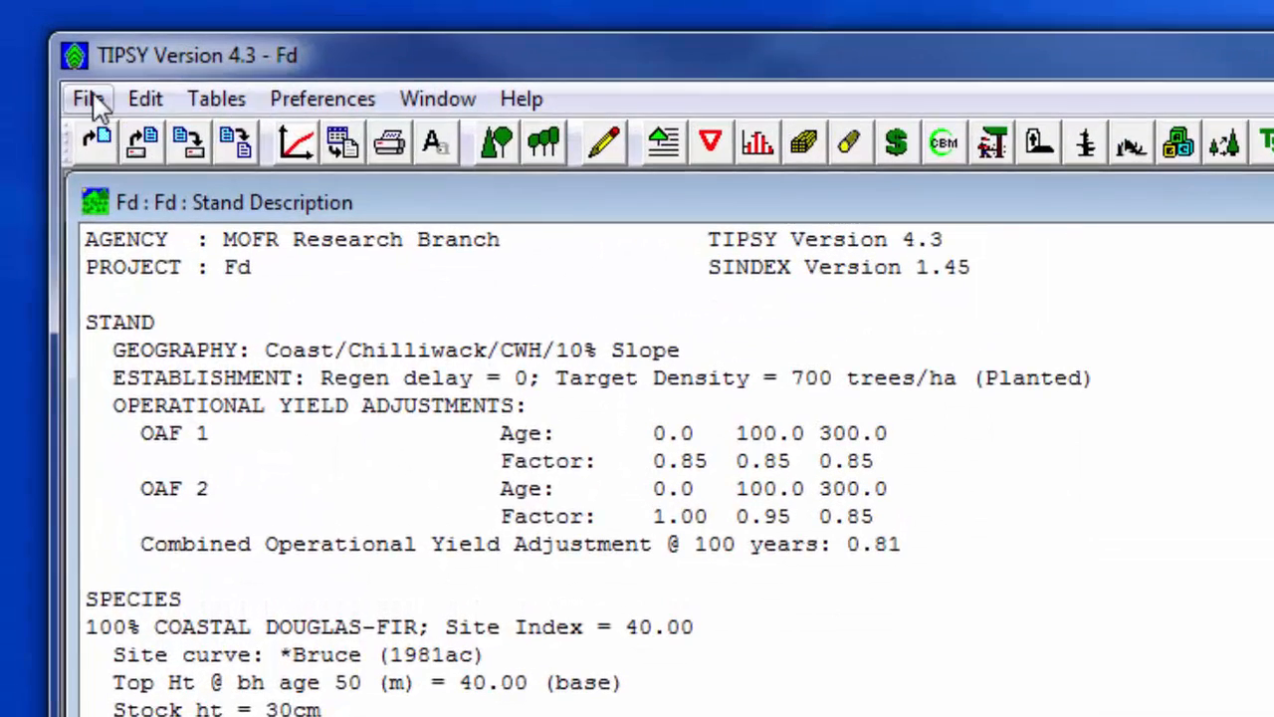
Start a new run titled Cw and set its geography to the Coast region, Chilliwack district and CWH zone.
{"action": "left_click", "coordinate": [89, 100]}
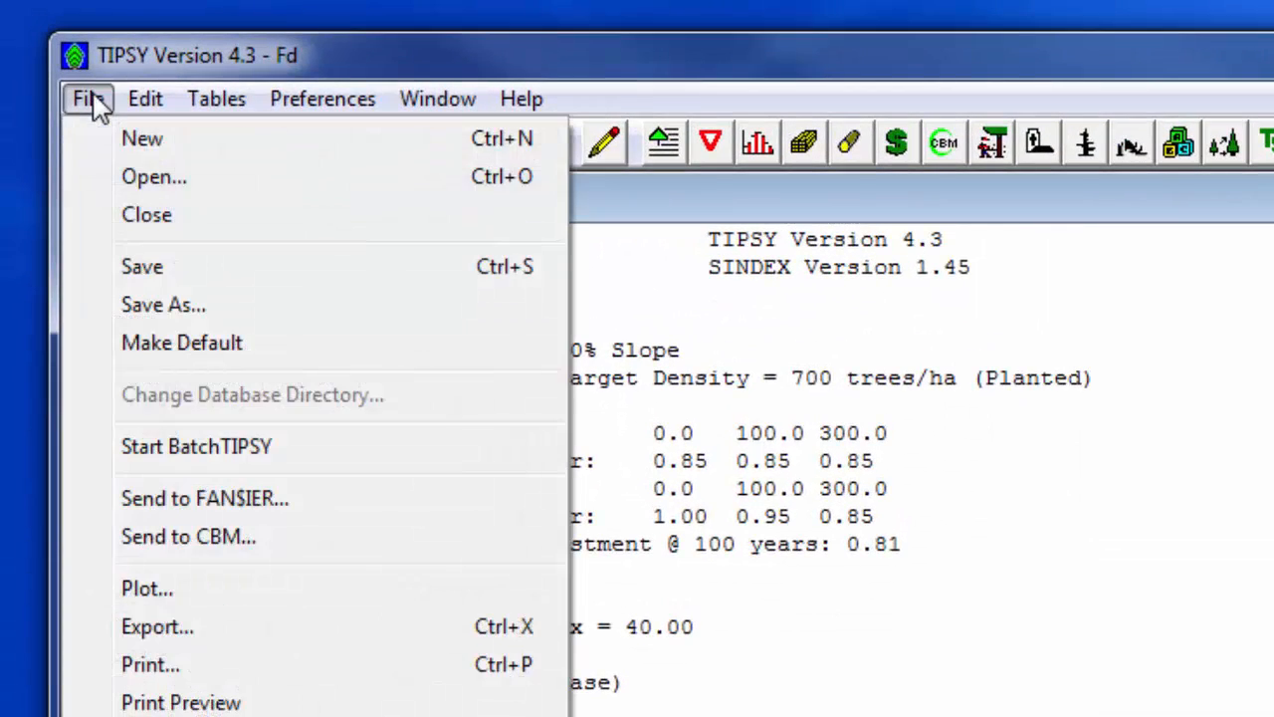
{"action": "left_click", "coordinate": [160, 157]}
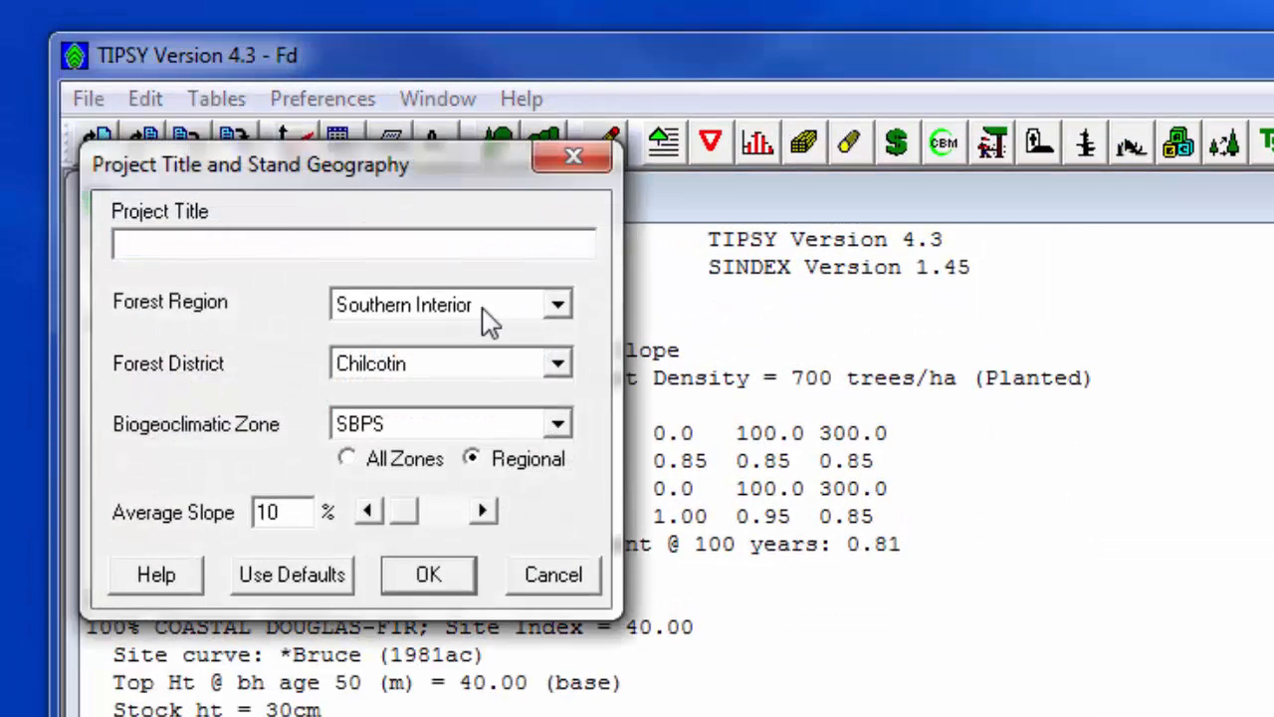
{"action": "type", "text": "Cw"}
{"action": "left_click", "coordinate": [559, 311]}
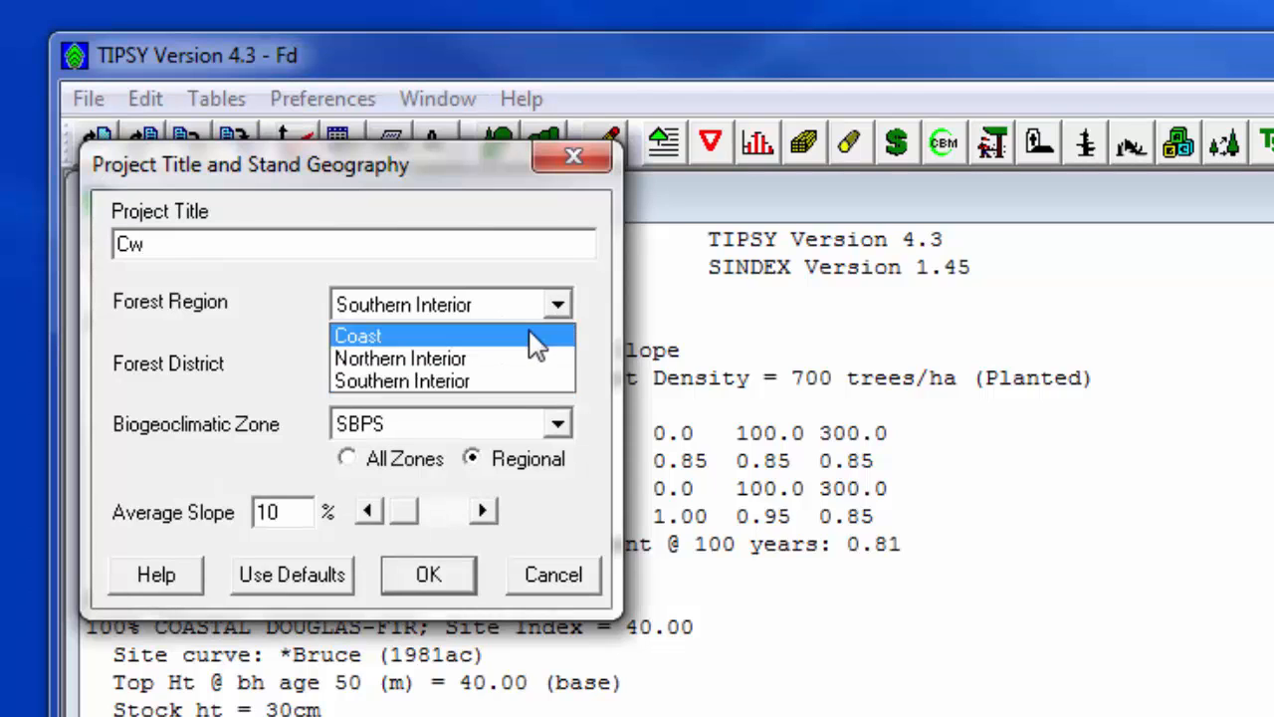
{"action": "left_click", "coordinate": [538, 336]}
{"action": "left_click", "coordinate": [559, 363]}
{"action": "scroll", "coordinate": [577, 398], "scroll_direction": "up", "scroll_amount": 1}
{"action": "left_click", "coordinate": [513, 423]}
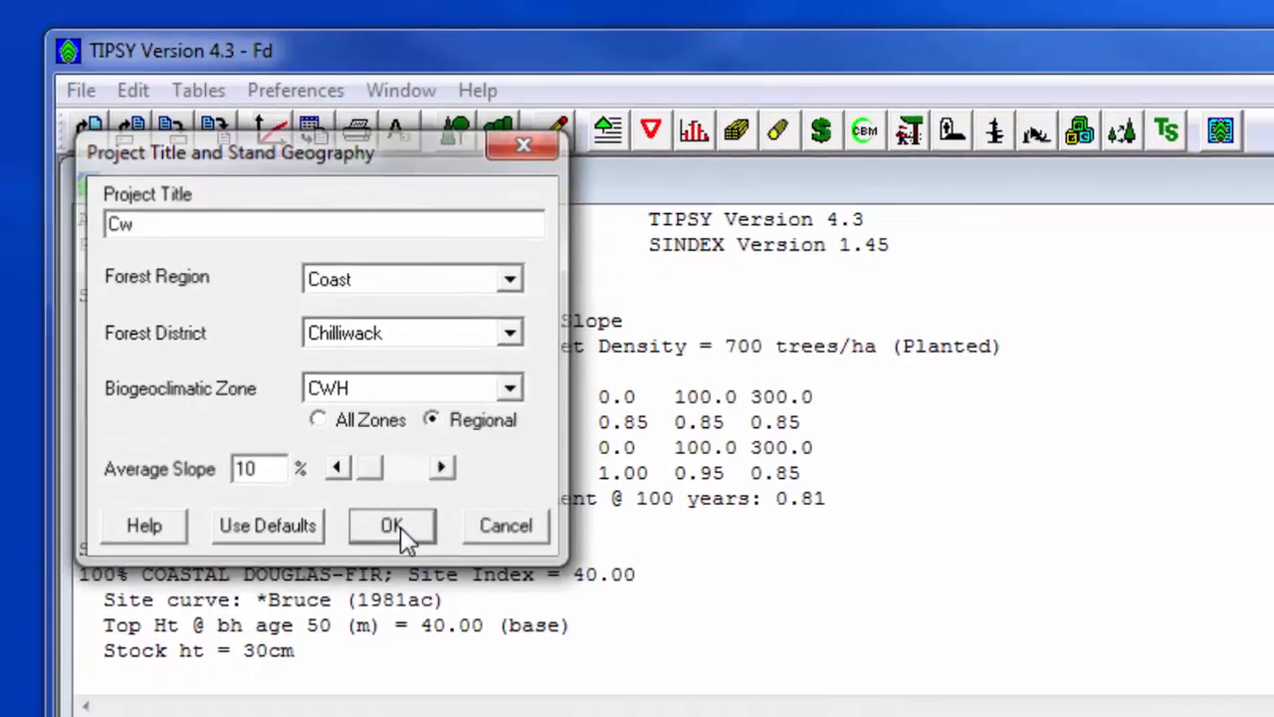
{"action": "left_click", "coordinate": [433, 577]}
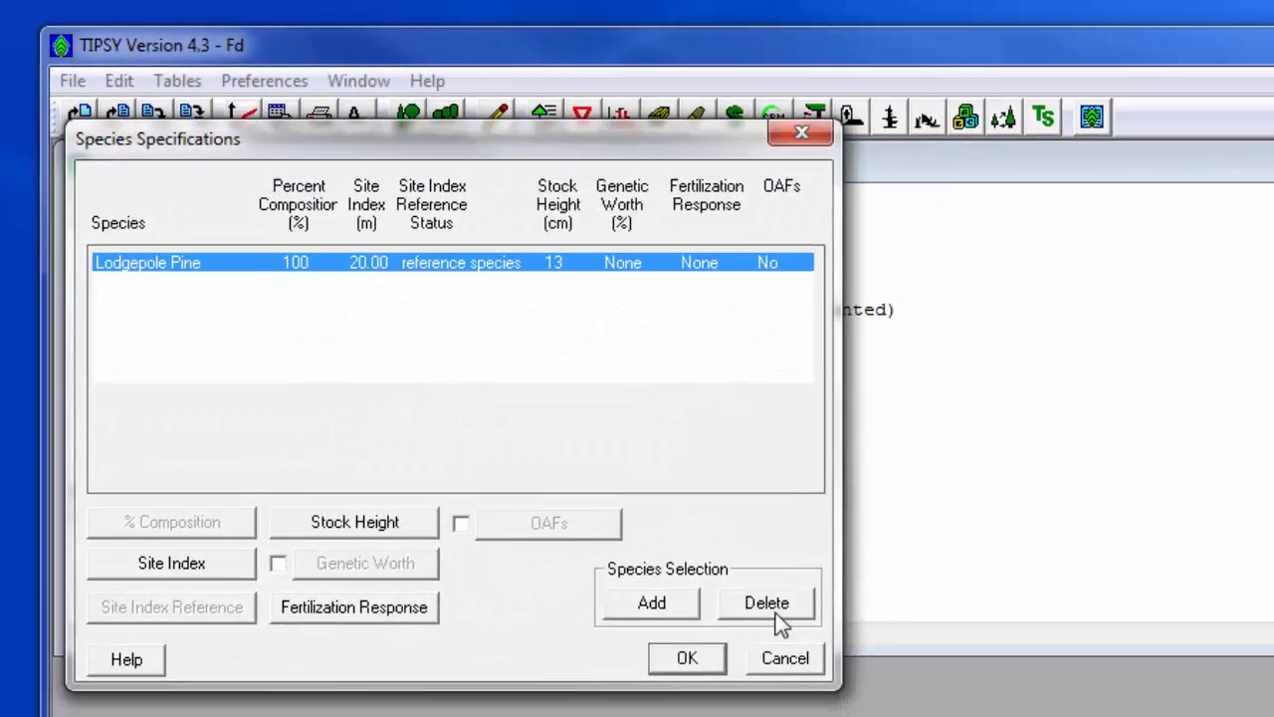
Replace Lodgepole Pine with Coastal Western Redcedar at site index 26 and accept the species specifications.
{"action": "left_click", "coordinate": [763, 597]}
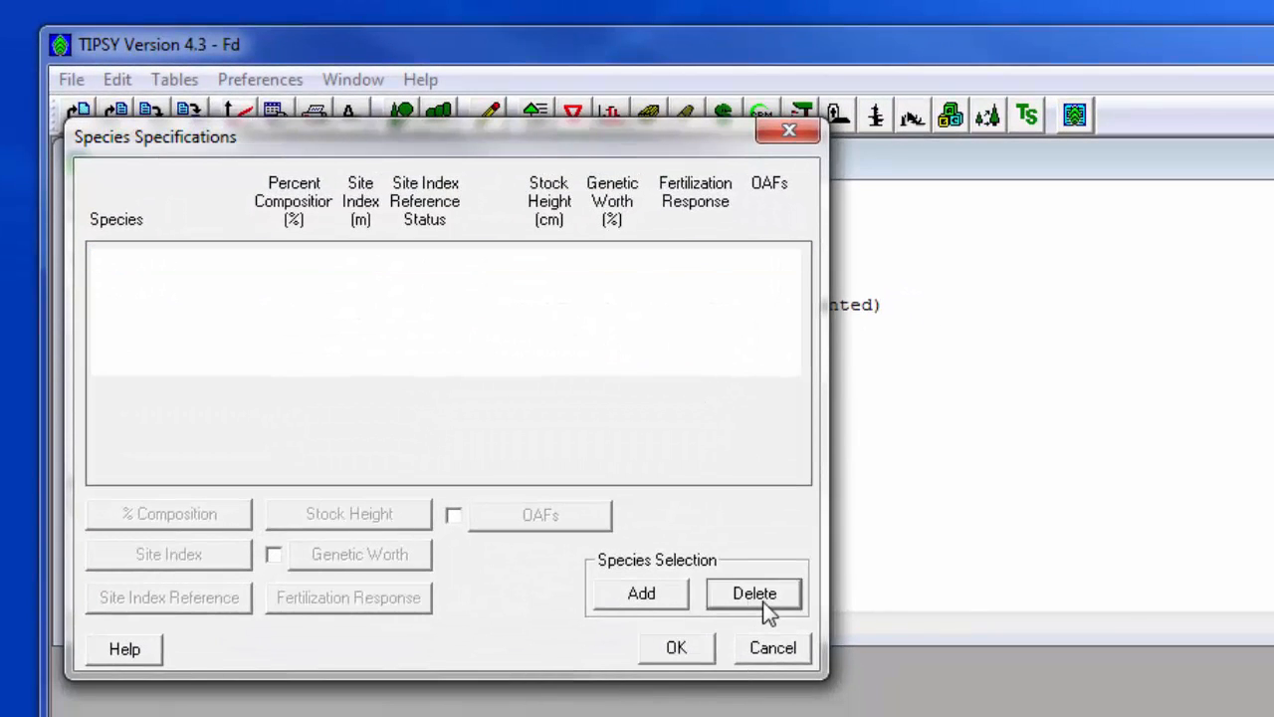
{"action": "left_click", "coordinate": [637, 596]}
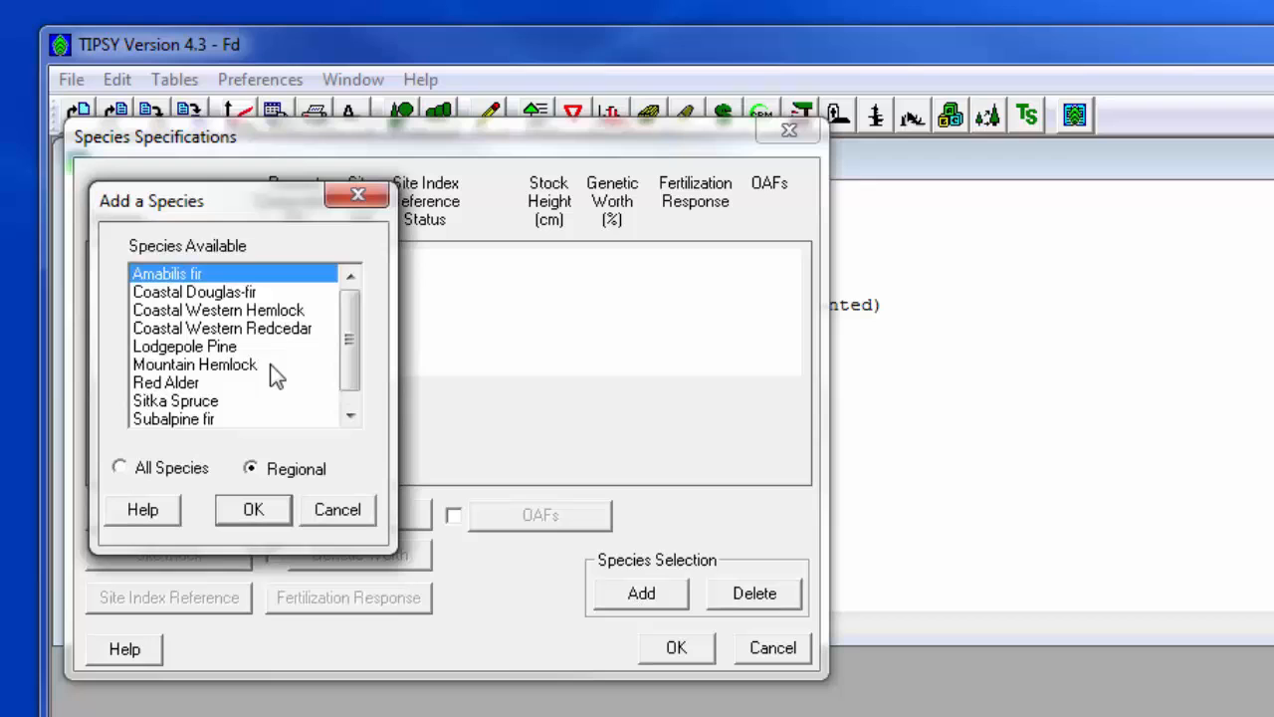
{"action": "double_click", "coordinate": [252, 334]}
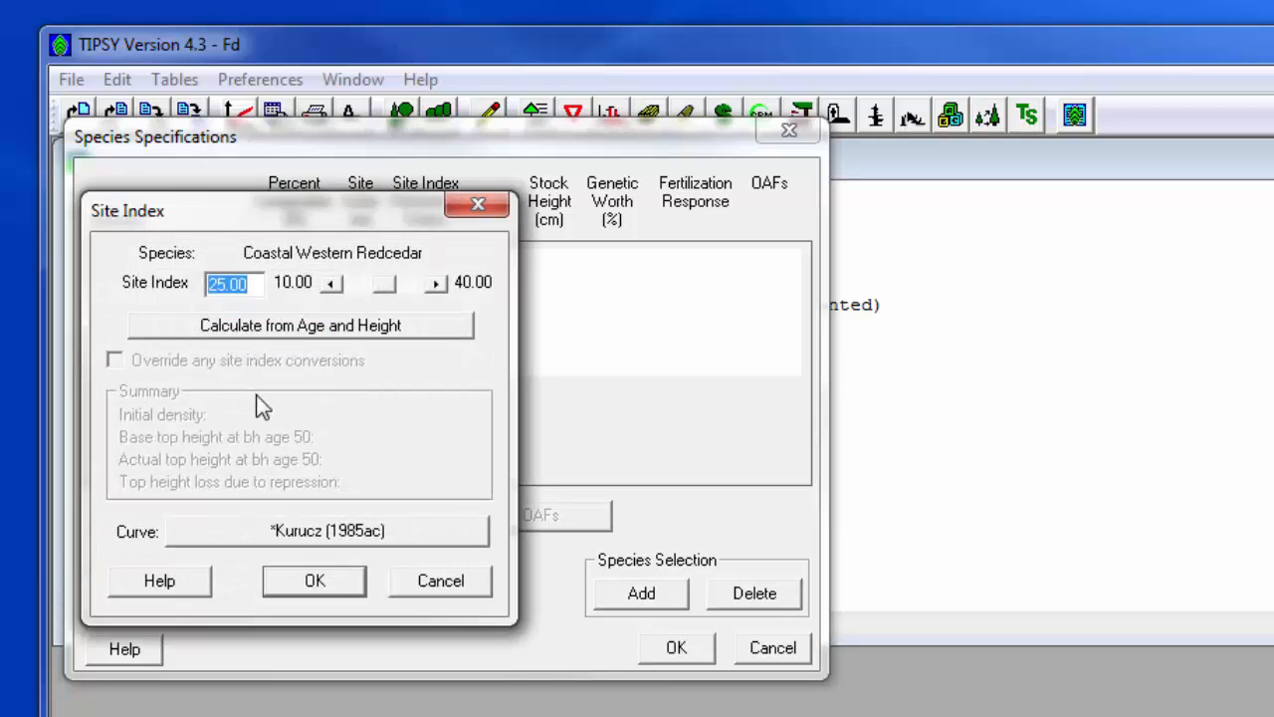
{"action": "key", "text": "BackSpace"}
{"action": "type", "text": "26"}
{"action": "left_click", "coordinate": [341, 586]}
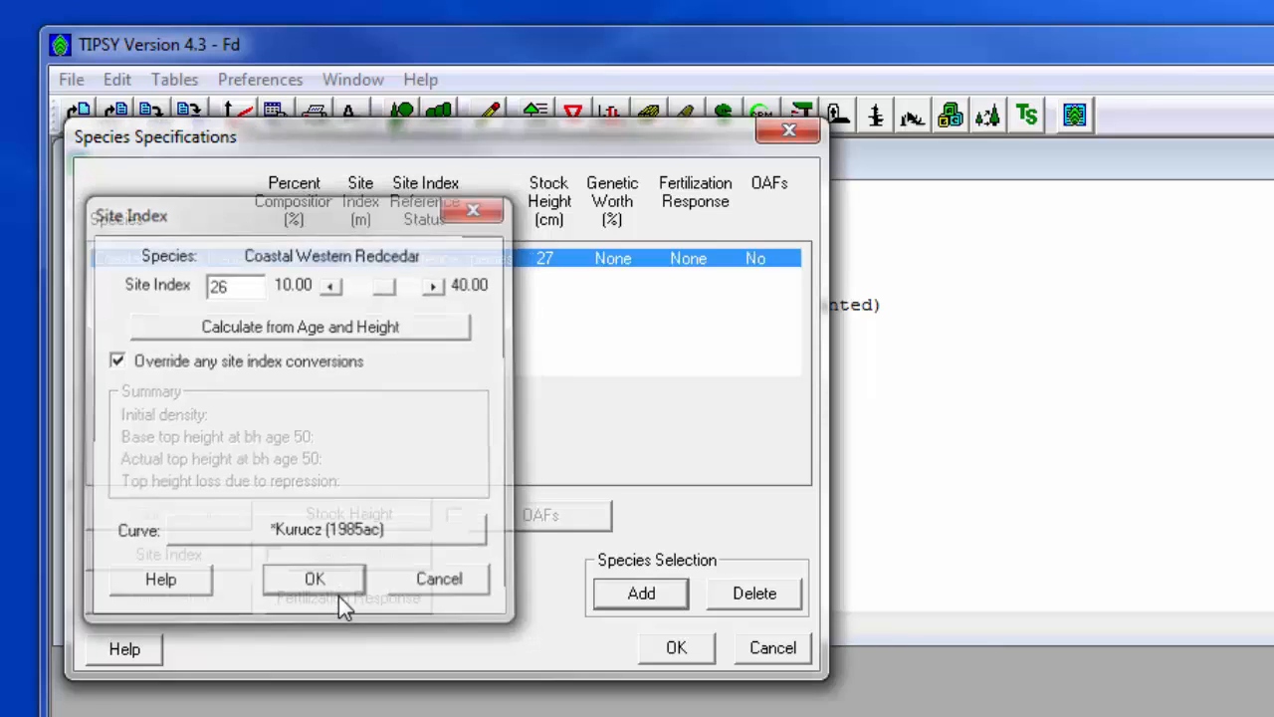
{"action": "left_click", "coordinate": [672, 648]}
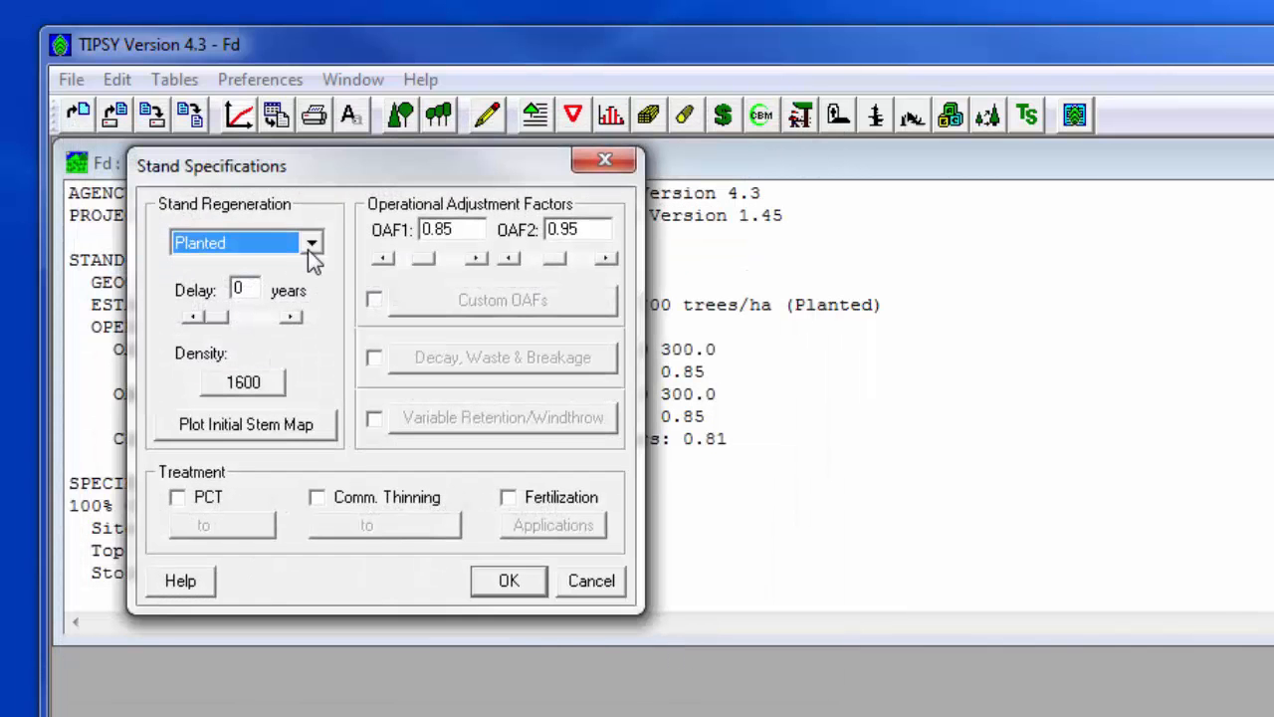
Set the redcedar stand's initial density to 700 trees/ha and accept the stand specifications with Planted regeneration.
{"action": "left_click", "coordinate": [246, 381]}
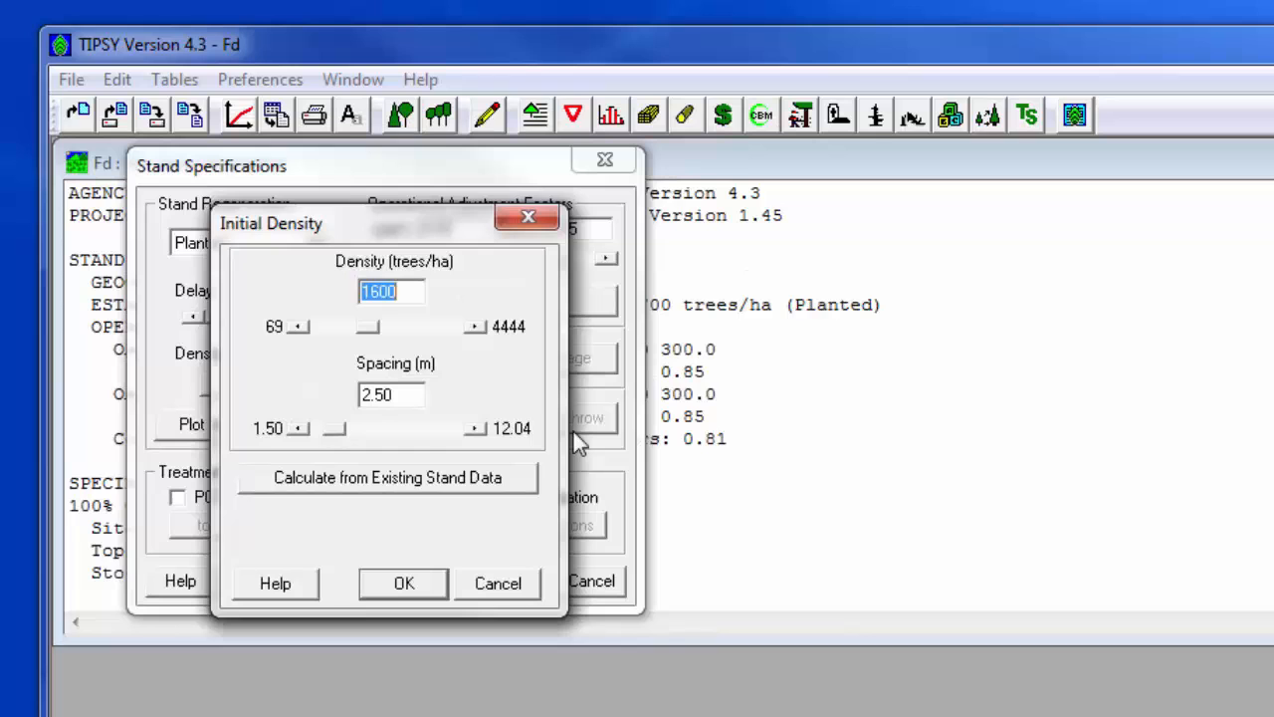
{"action": "type", "text": "700"}
{"action": "left_click", "coordinate": [426, 587]}
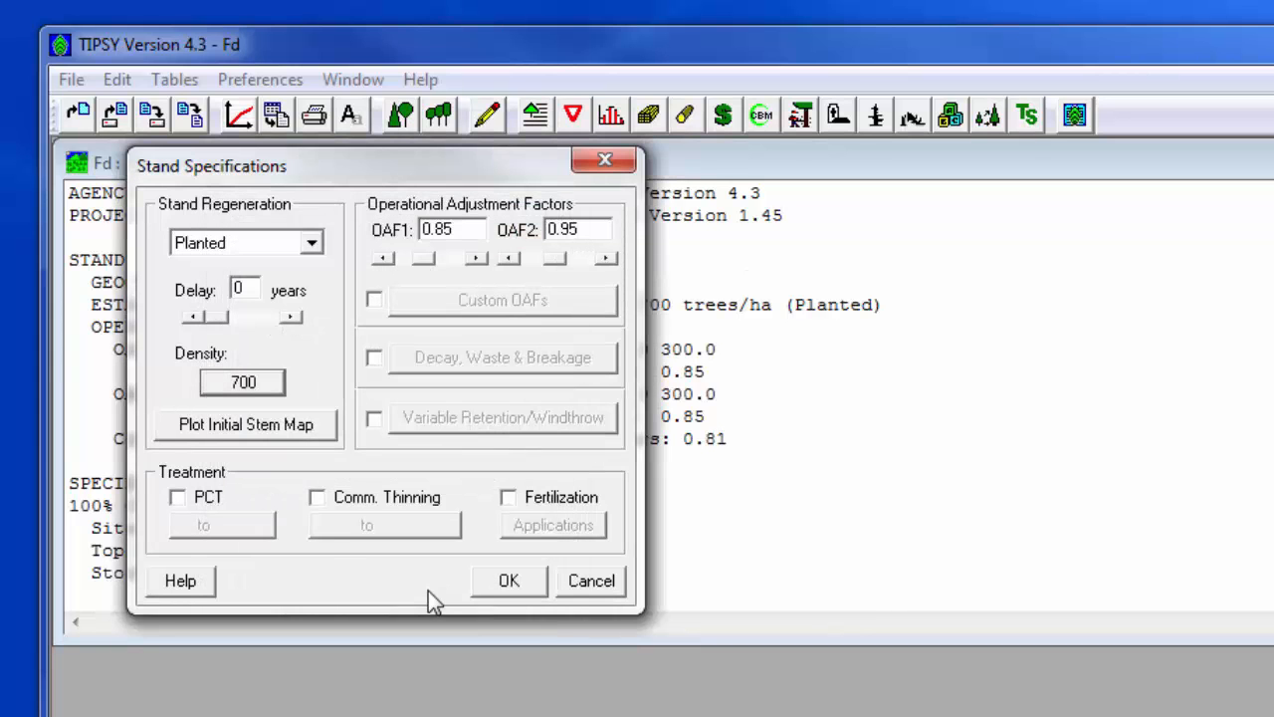
{"action": "left_click", "coordinate": [489, 592]}
Set the Cw table range to end at 100 years in steps of 5 years and generate the detailed stand description.
{"action": "left_click", "coordinate": [185, 280]}
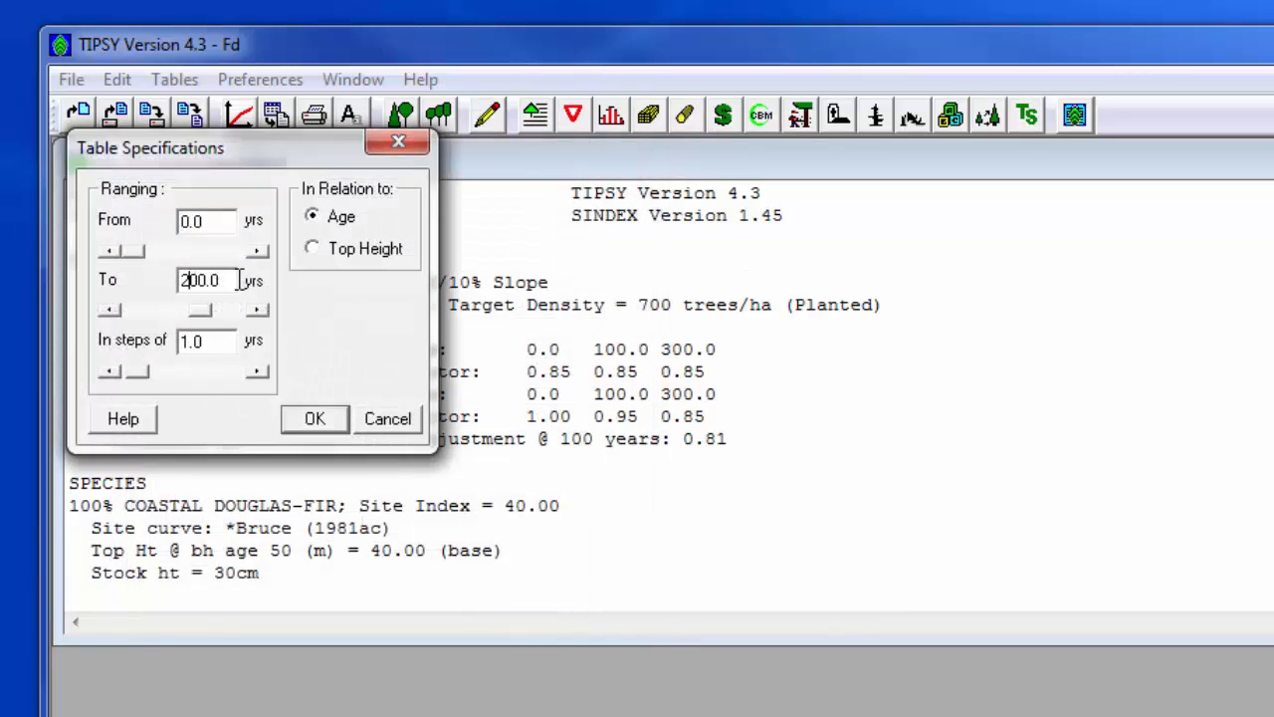
{"action": "key", "text": "BackSpace"}
{"action": "type", "text": "1"}
{"action": "left_click", "coordinate": [191, 343]}
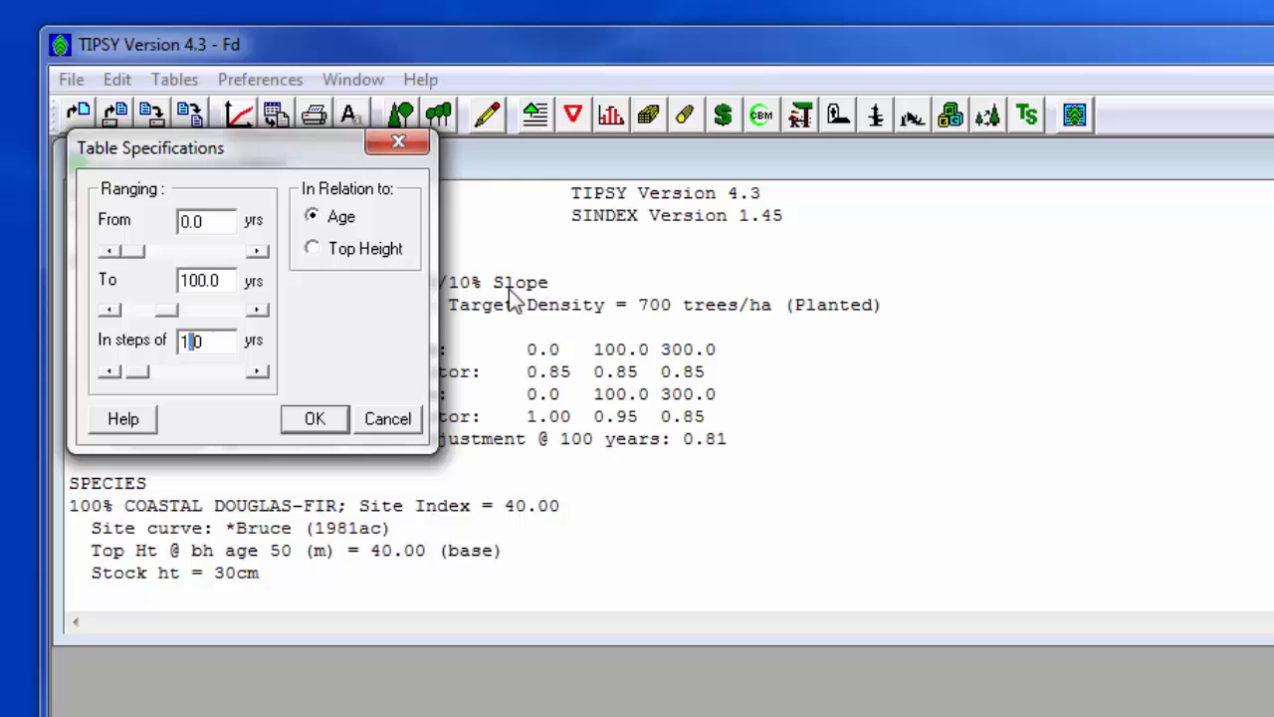
{"action": "key", "text": "BackSpace"}
{"action": "type", "text": "5."}
{"action": "left_click", "coordinate": [315, 419]}
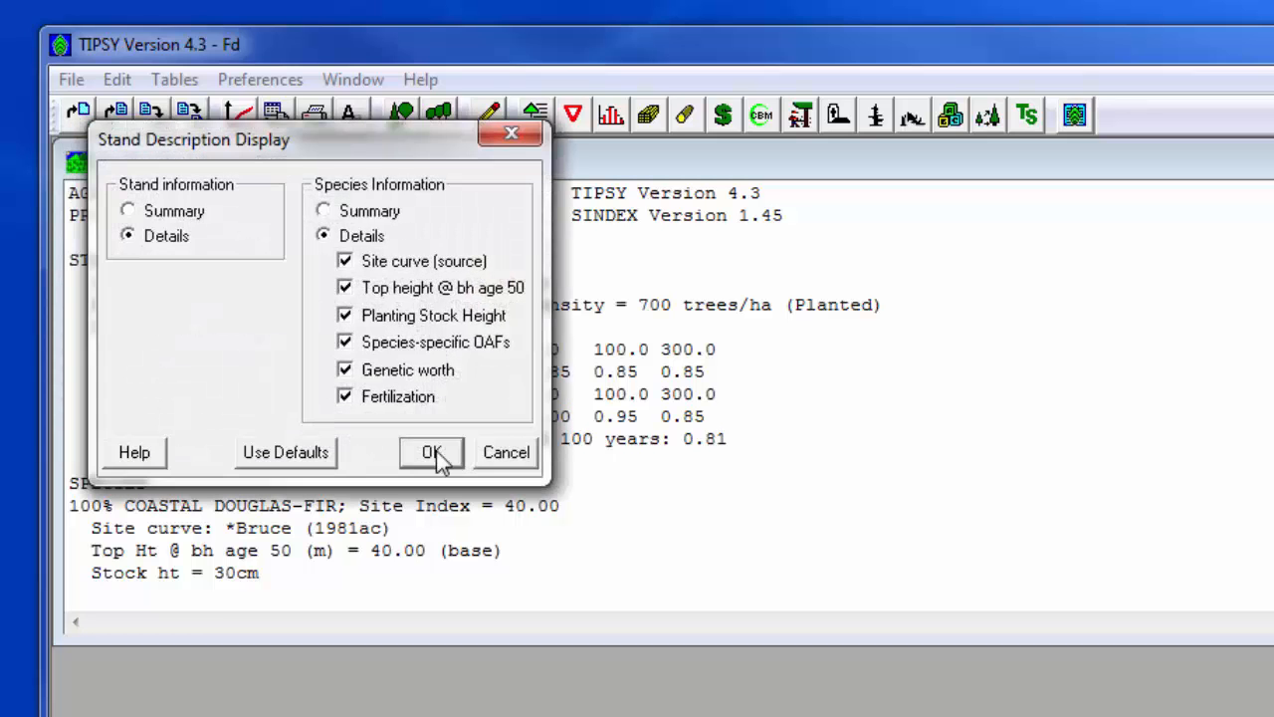
{"action": "left_click", "coordinate": [436, 455]}
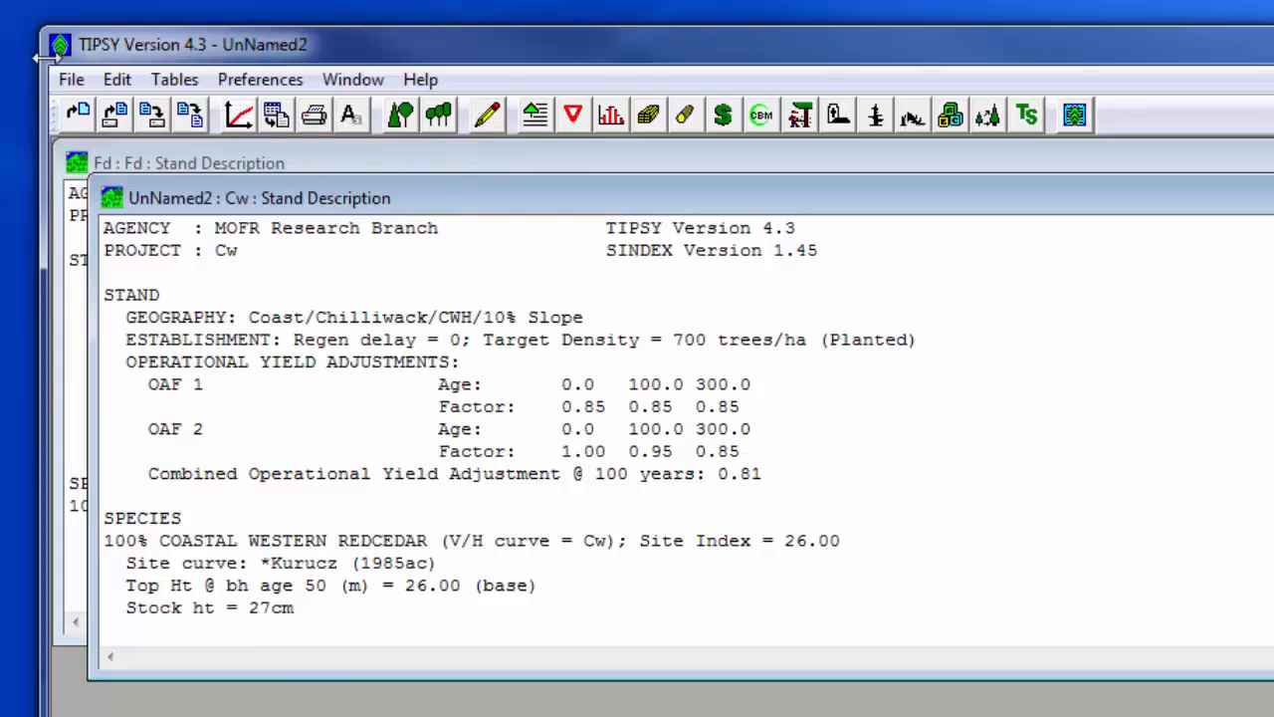
Save the redcedar run as Cw in the TIPSY practise folder.
{"action": "left_click", "coordinate": [75, 78]}
{"action": "left_click", "coordinate": [133, 214]}
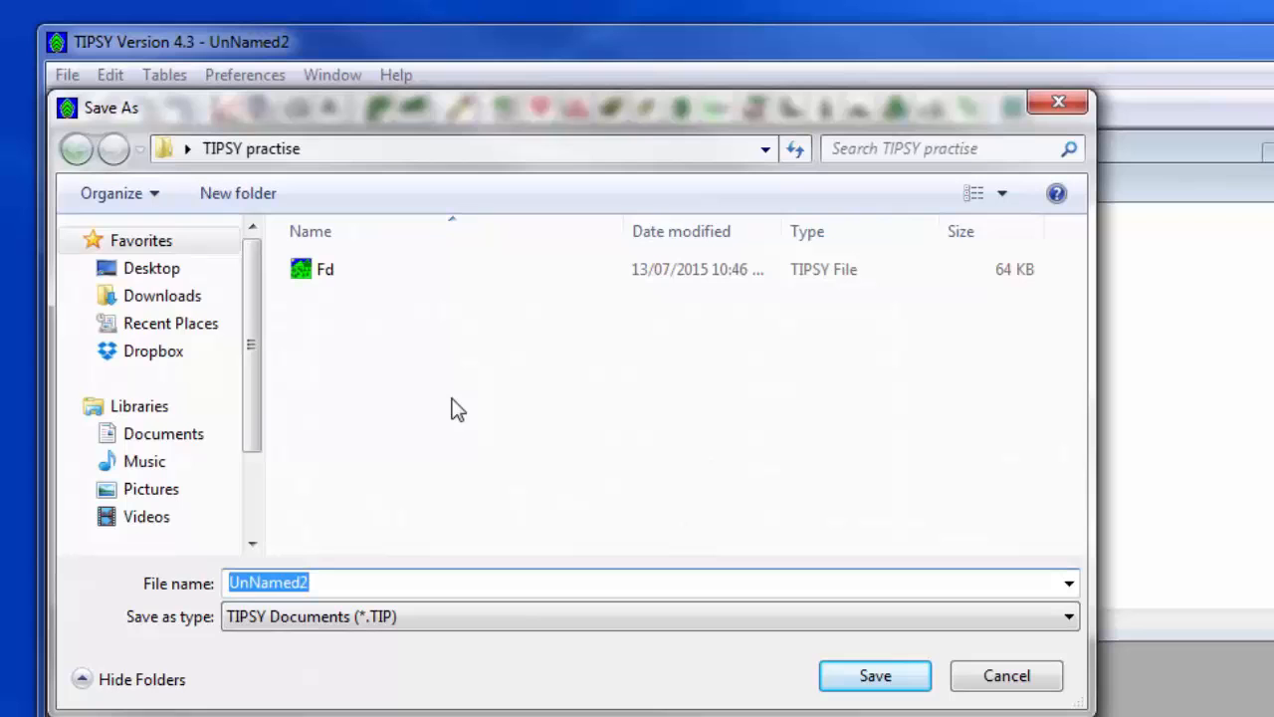
{"action": "type", "text": "Cw"}
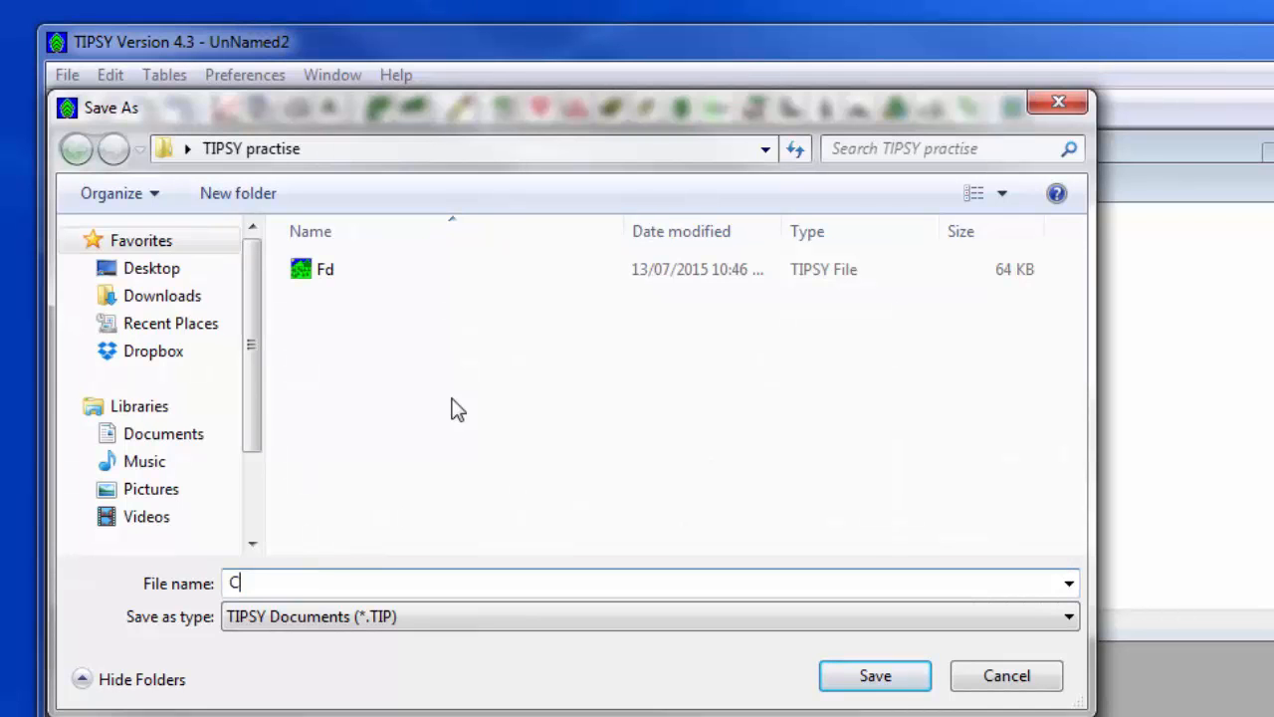
{"action": "left_click", "coordinate": [904, 681]}
Start a new run titled Hw and set its geography to the Coast region and Chilliwack district, keeping the CWH zone.
{"action": "left_click", "coordinate": [76, 79]}
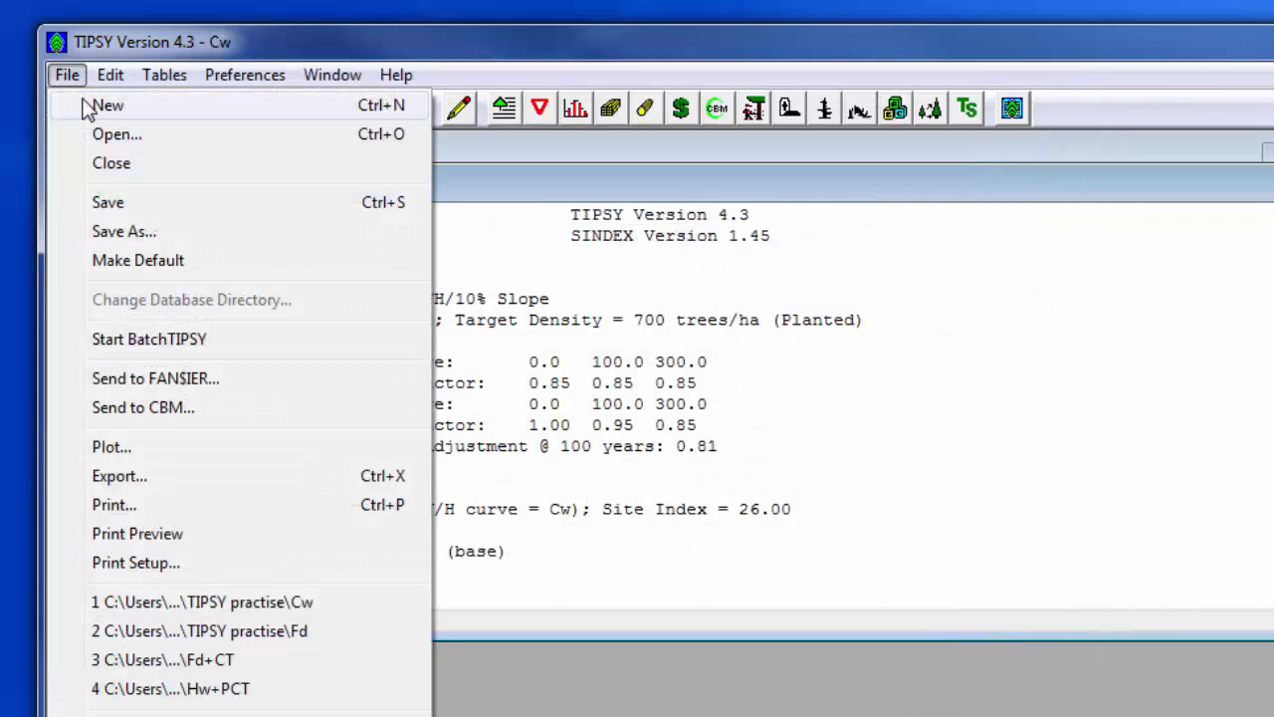
{"action": "left_click", "coordinate": [107, 105]}
{"action": "key", "text": "BackSpace"}
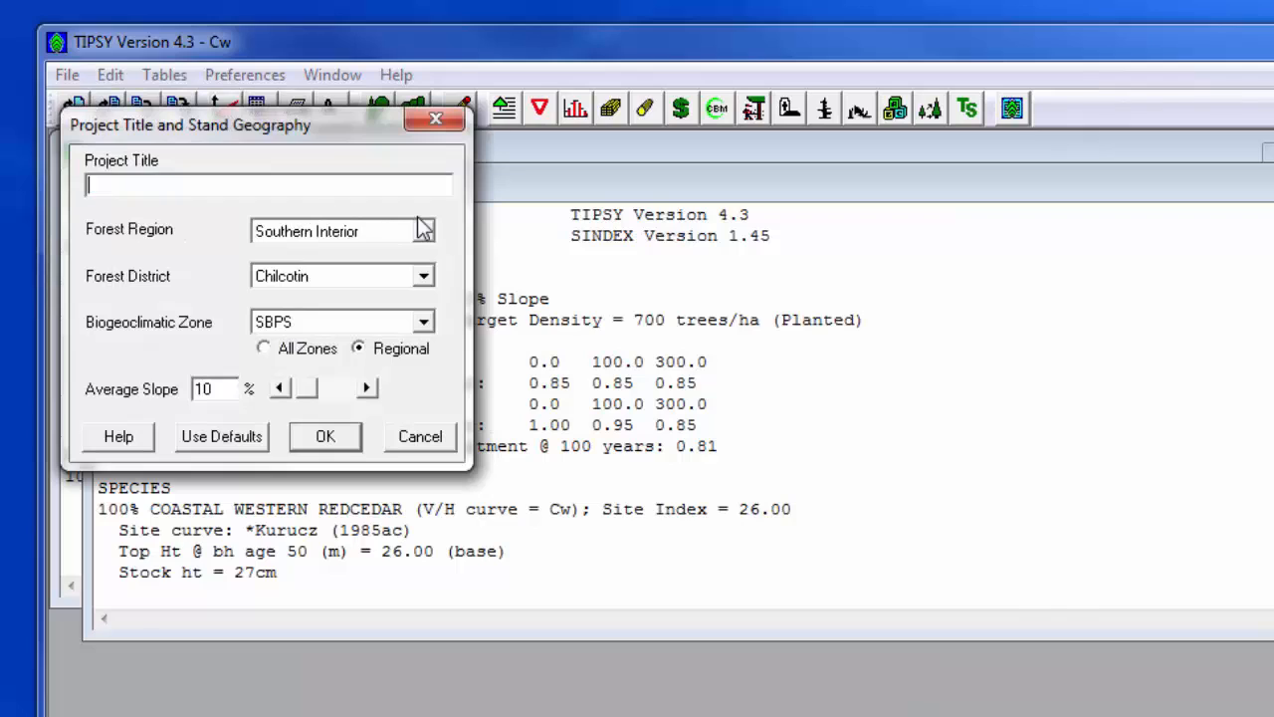
{"action": "type", "text": "Hw"}
{"action": "left_click", "coordinate": [422, 232]}
{"action": "left_click", "coordinate": [403, 255]}
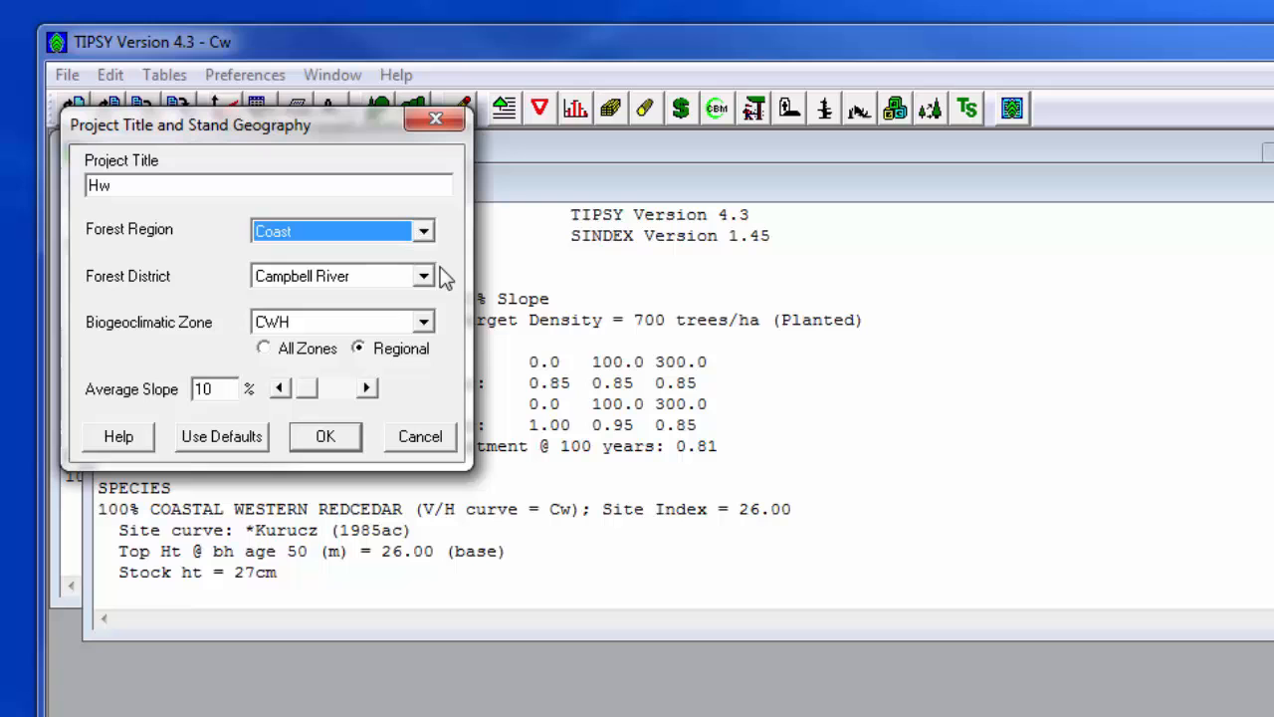
{"action": "left_click", "coordinate": [424, 277]}
{"action": "left_click", "coordinate": [428, 319]}
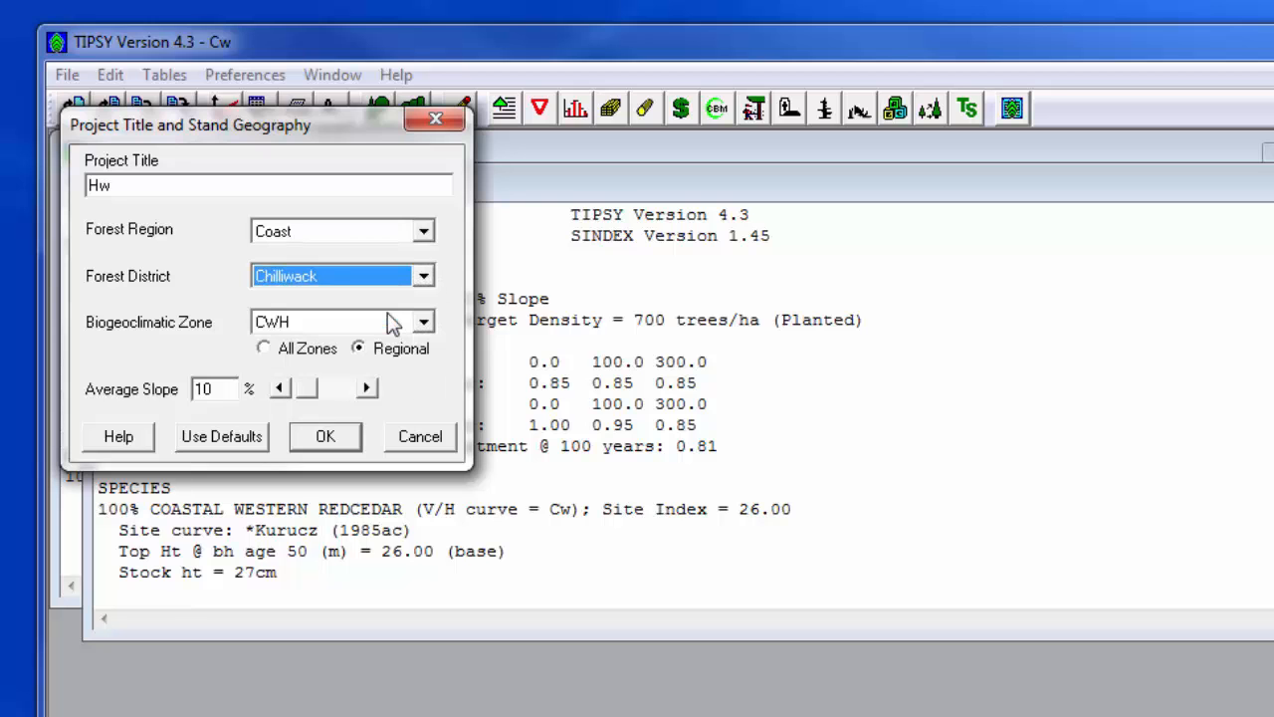
{"action": "left_click", "coordinate": [332, 435]}
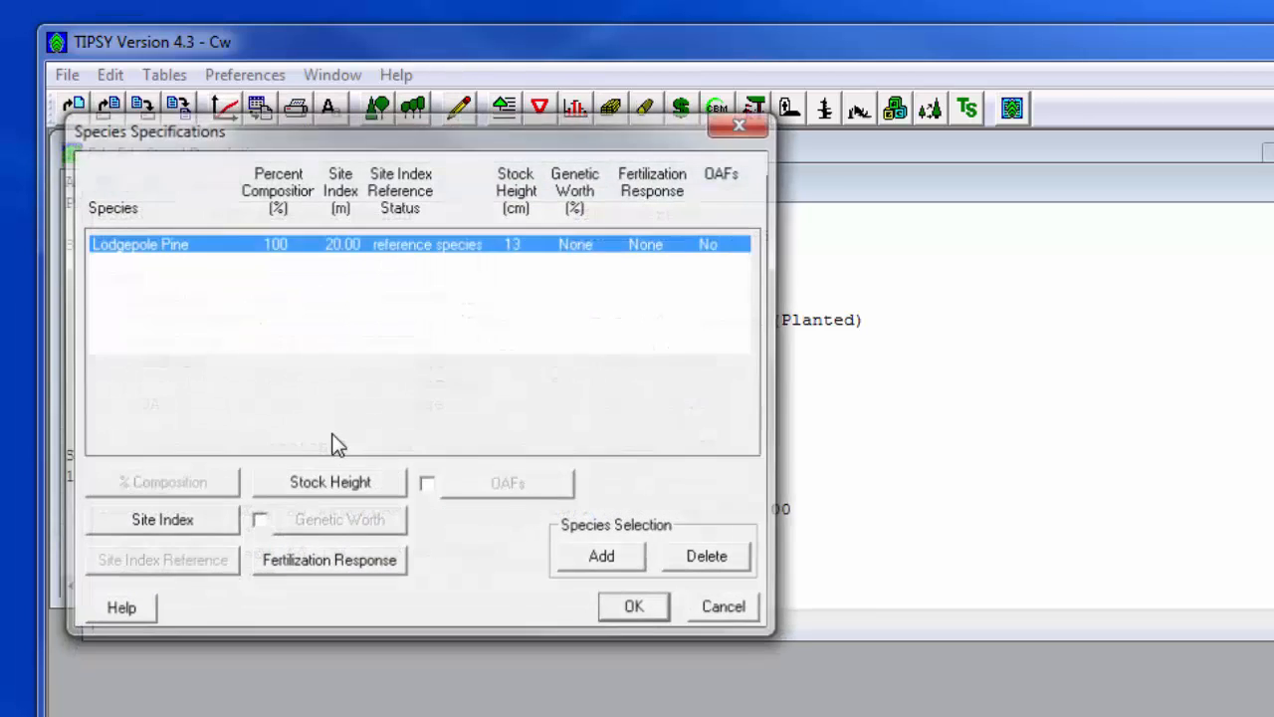
Replace Lodgepole Pine with Coastal Western Hemlock at site index 30 and accept the species specifications.
{"action": "left_click", "coordinate": [705, 563]}
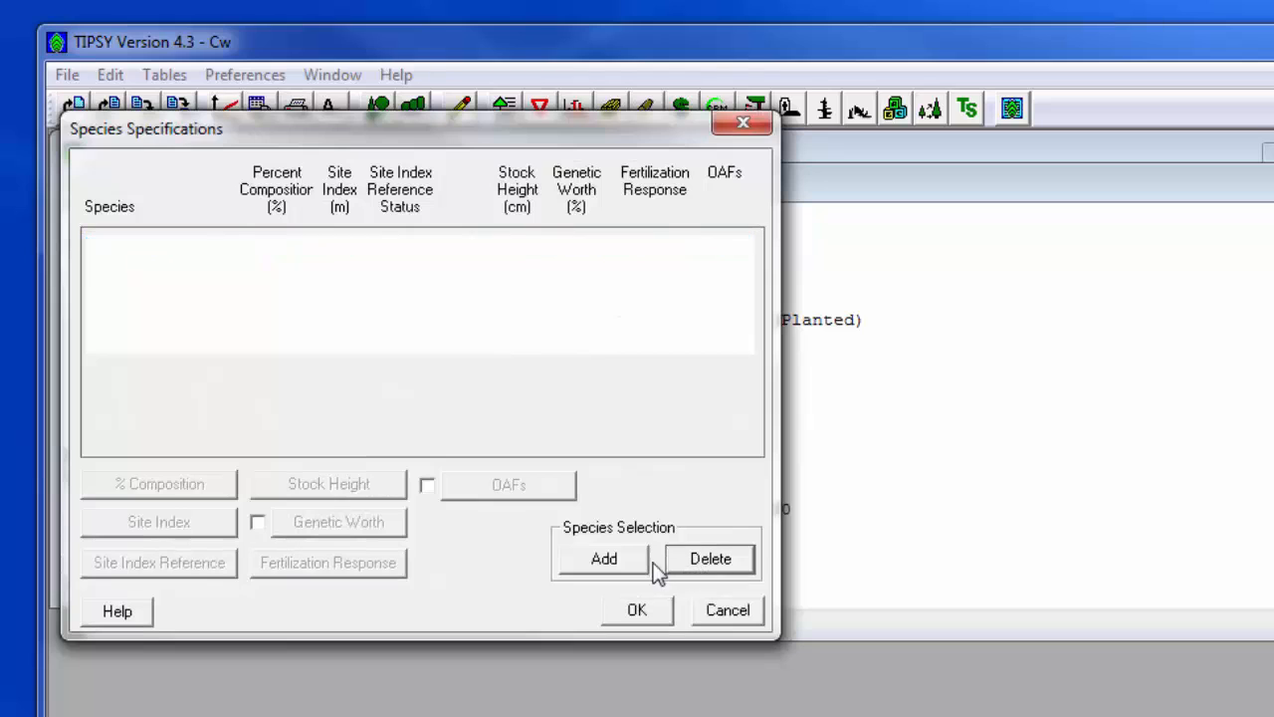
{"action": "left_click", "coordinate": [620, 570]}
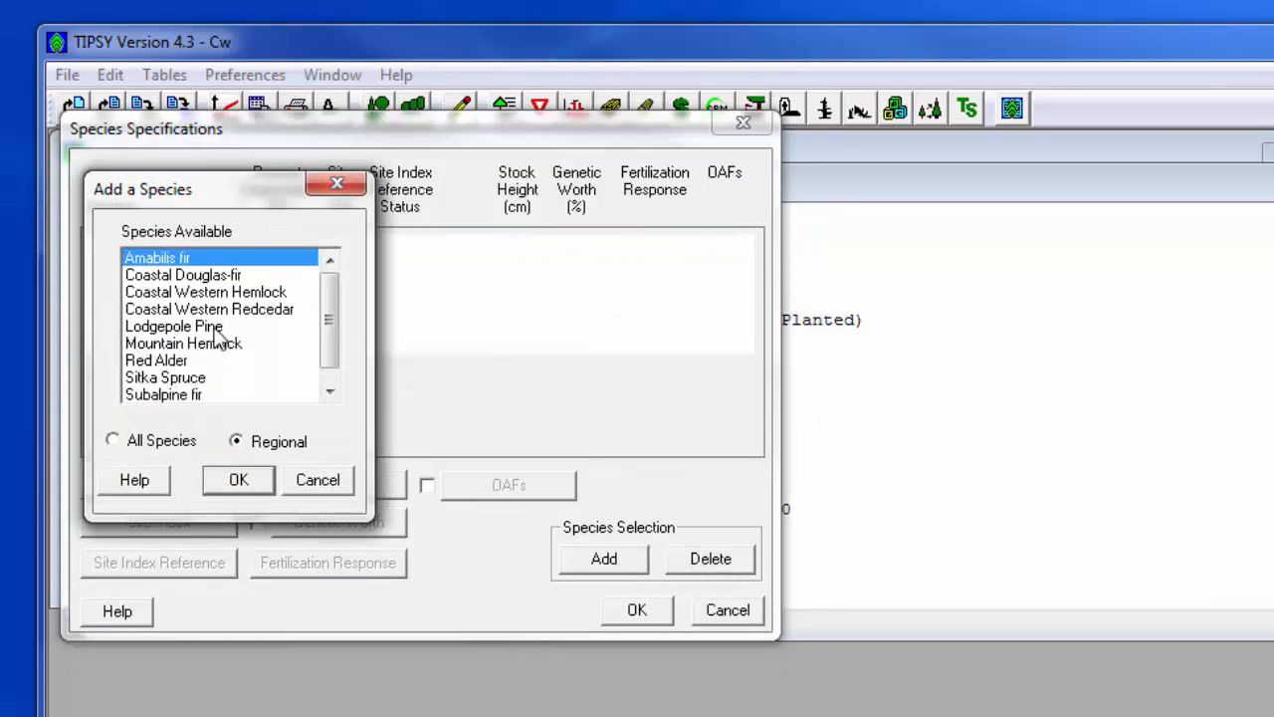
{"action": "left_click", "coordinate": [228, 292]}
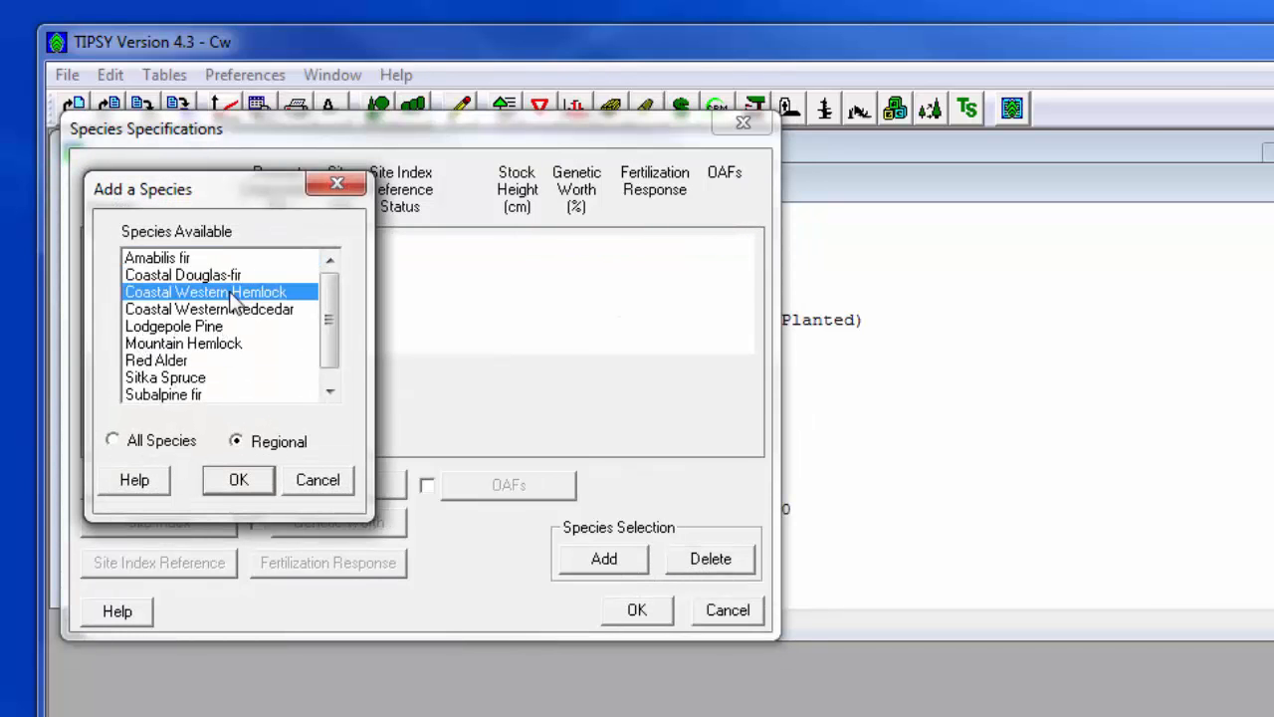
{"action": "left_click", "coordinate": [239, 481]}
{"action": "type", "text": "30"}
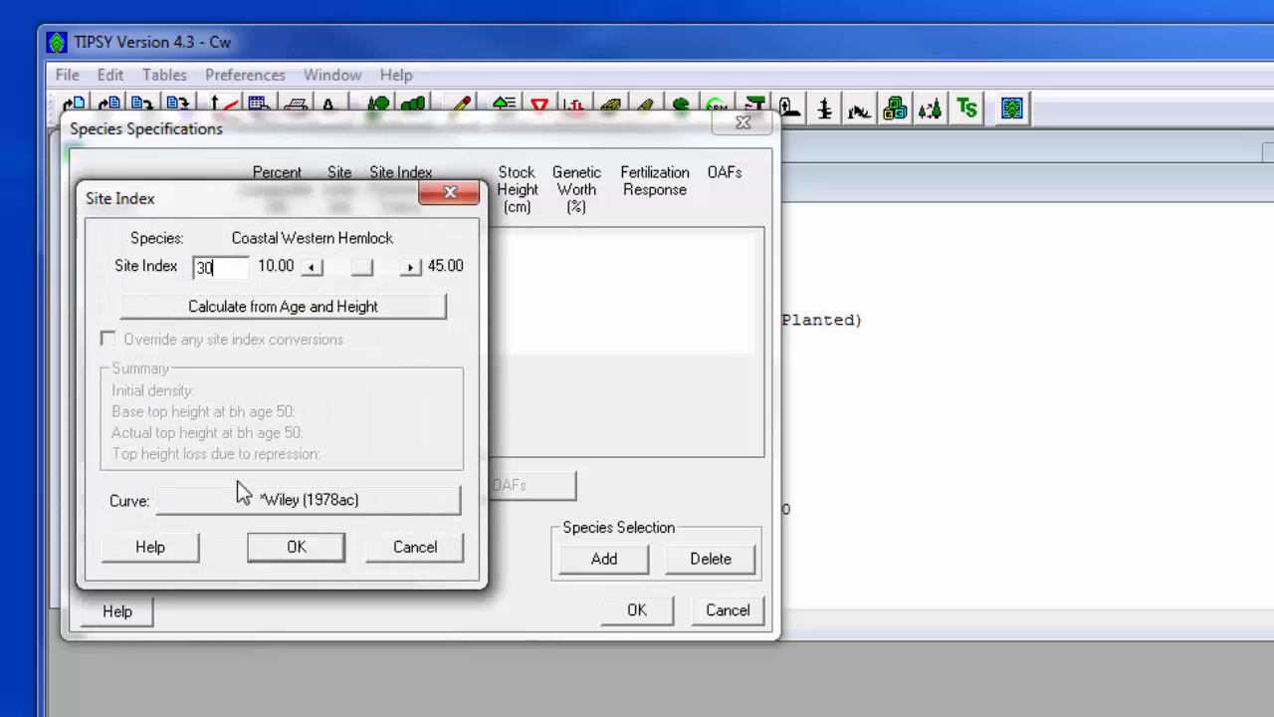
{"action": "left_click", "coordinate": [291, 549]}
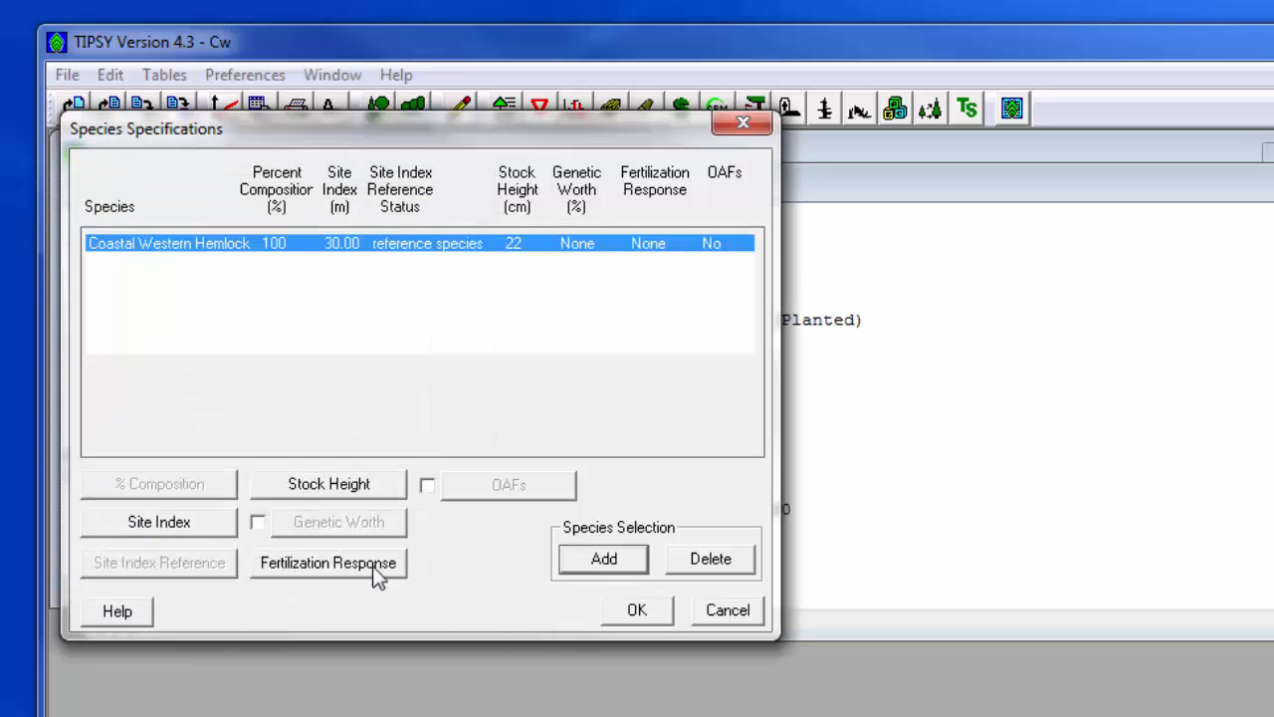
{"action": "left_click", "coordinate": [634, 611]}
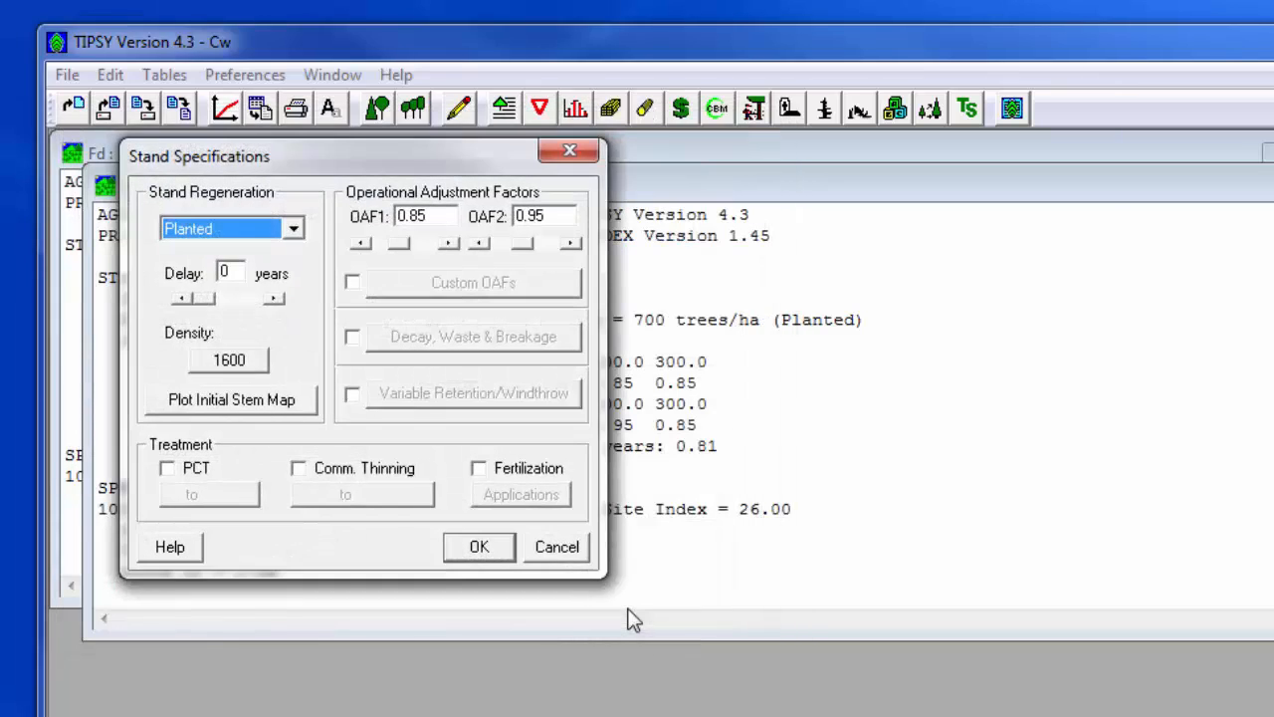
Change the hemlock stand's regeneration to Natural, set its initial density to 1000 trees/ha and accept the stand specifications.
{"action": "left_click", "coordinate": [297, 229]}
{"action": "left_click", "coordinate": [266, 271]}
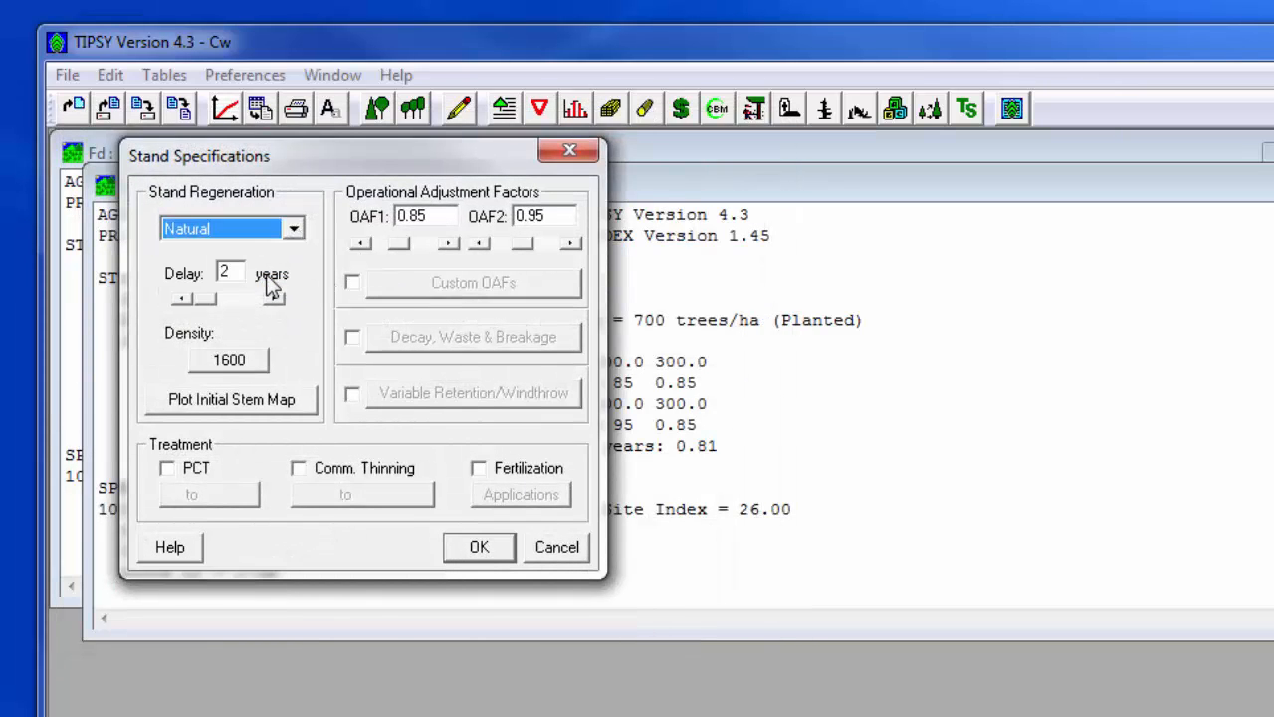
{"action": "left_click", "coordinate": [232, 362]}
{"action": "key", "text": "BackSpace"}
{"action": "type", "text": "10"}
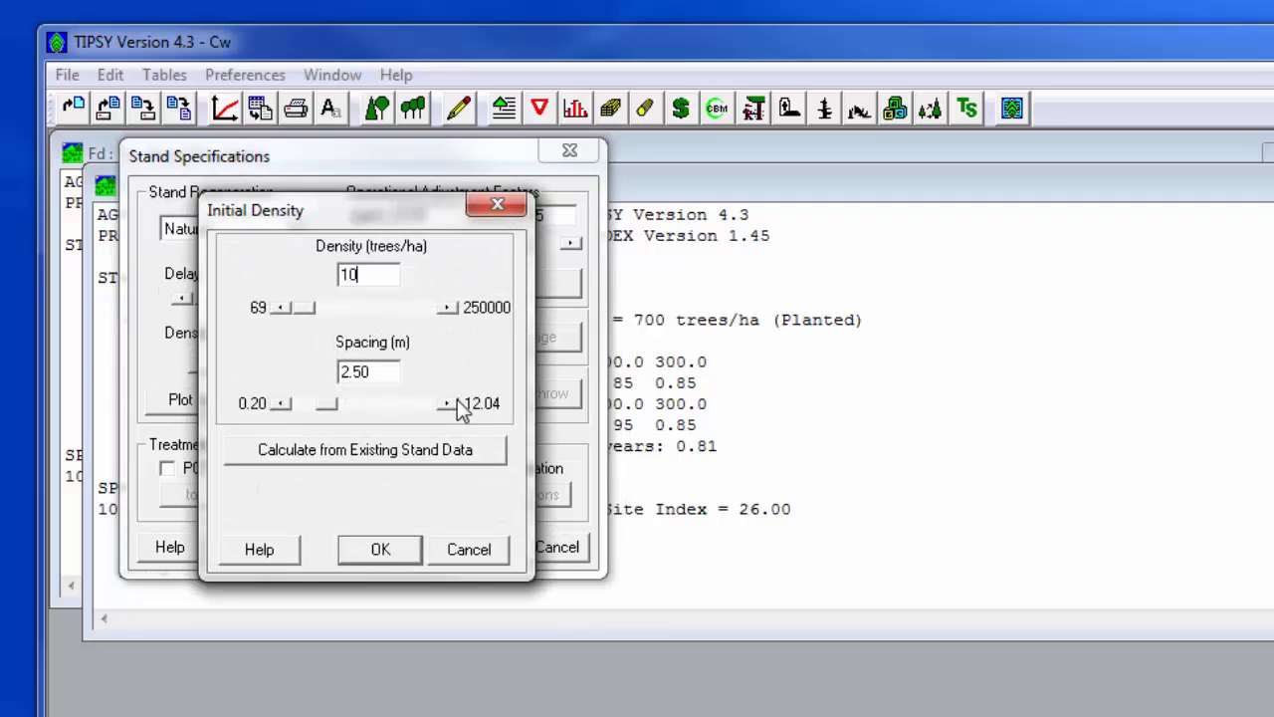
{"action": "type", "text": "00"}
{"action": "left_click", "coordinate": [378, 547]}
{"action": "left_click", "coordinate": [476, 550]}
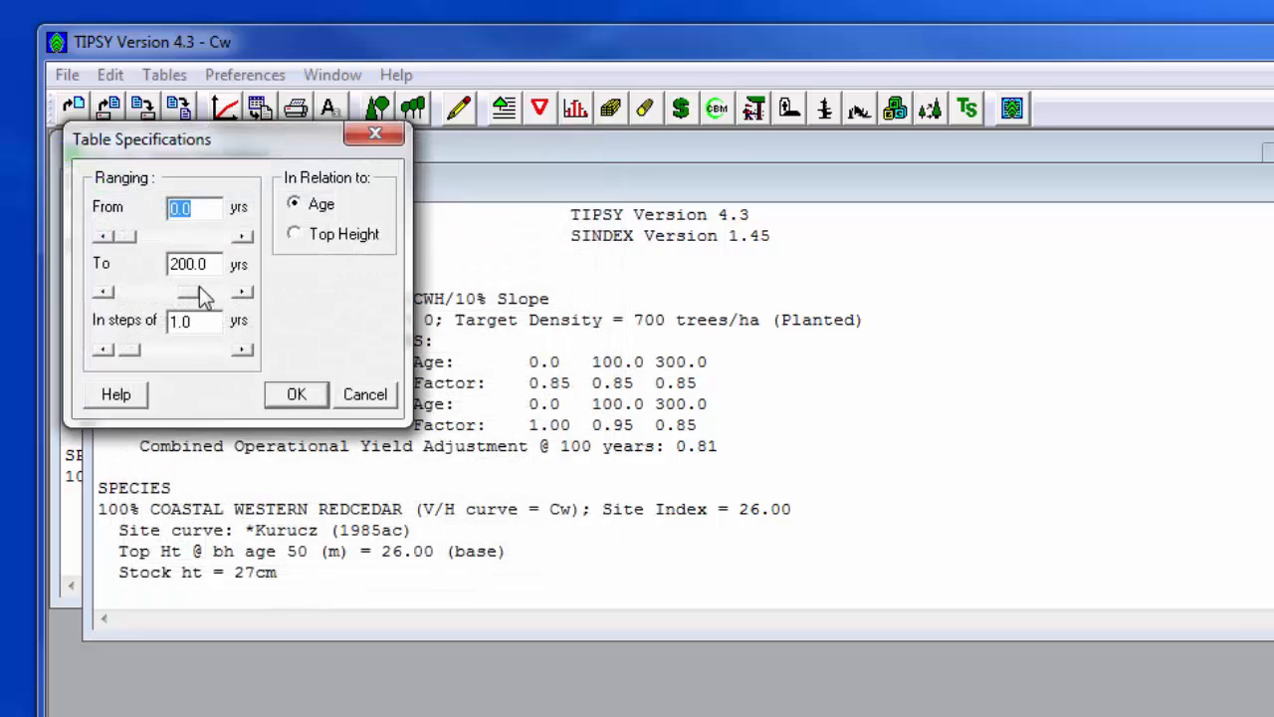
Set the hemlock run's table to range up to 100 years in steps of 5 years and accept it.
{"action": "left_click", "coordinate": [174, 264]}
{"action": "key", "text": "BackSpace"}
{"action": "type", "text": "1"}
{"action": "left_click", "coordinate": [176, 322]}
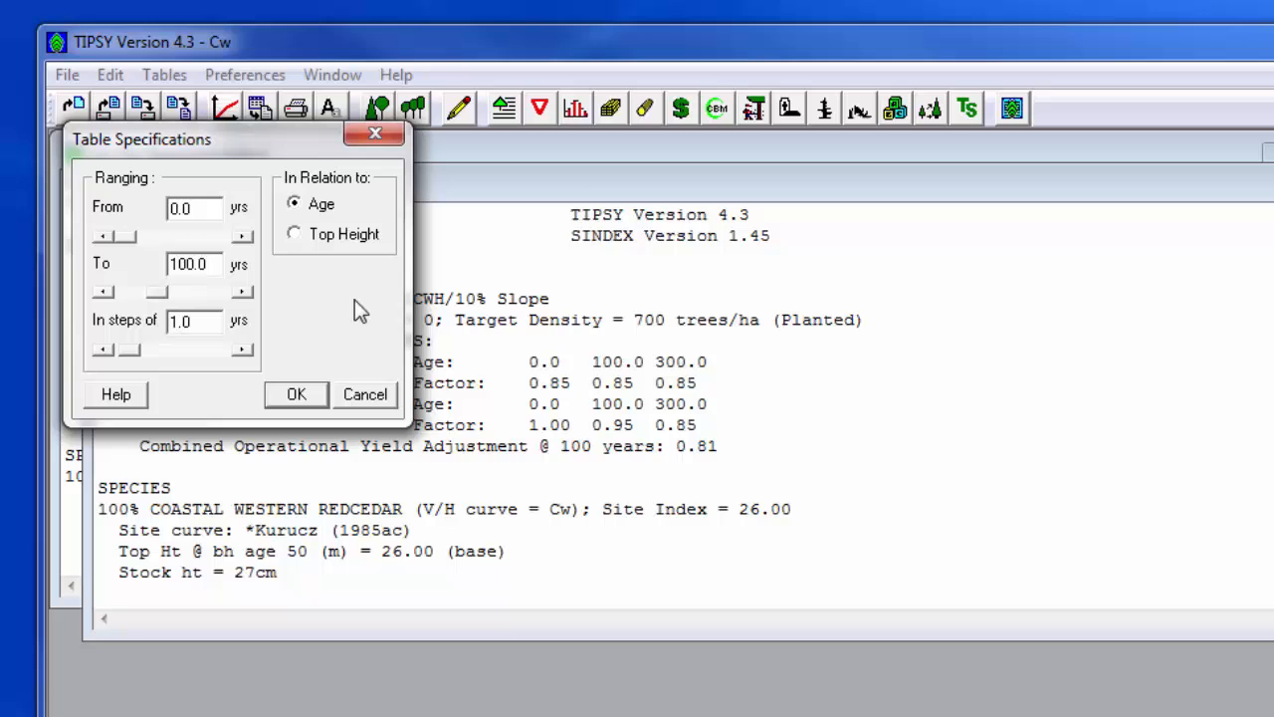
{"action": "key", "text": "BackSpace"}
{"action": "type", "text": "5"}
{"action": "left_click", "coordinate": [304, 394]}
{"action": "left_click", "coordinate": [407, 426]}
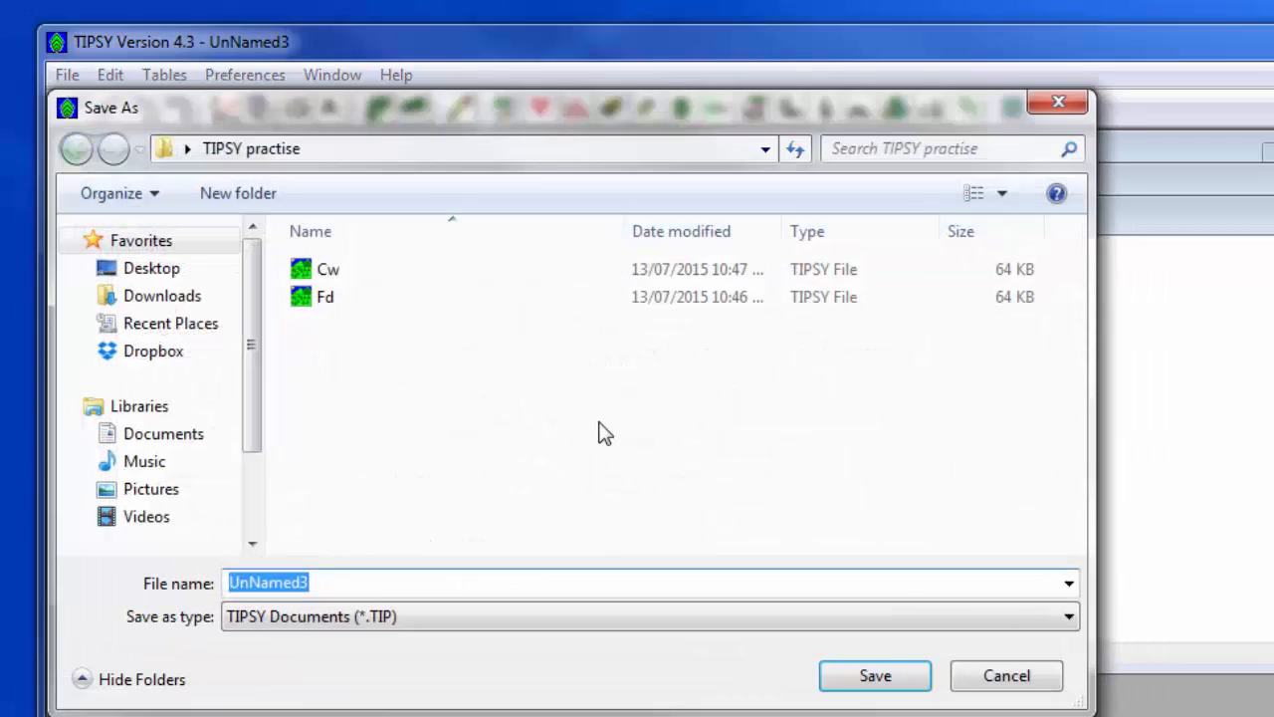
Save the hemlock run as Hw in the TIPSY practise folder.
{"action": "key", "text": "BackSpace"}
{"action": "type", "text": "Hw"}
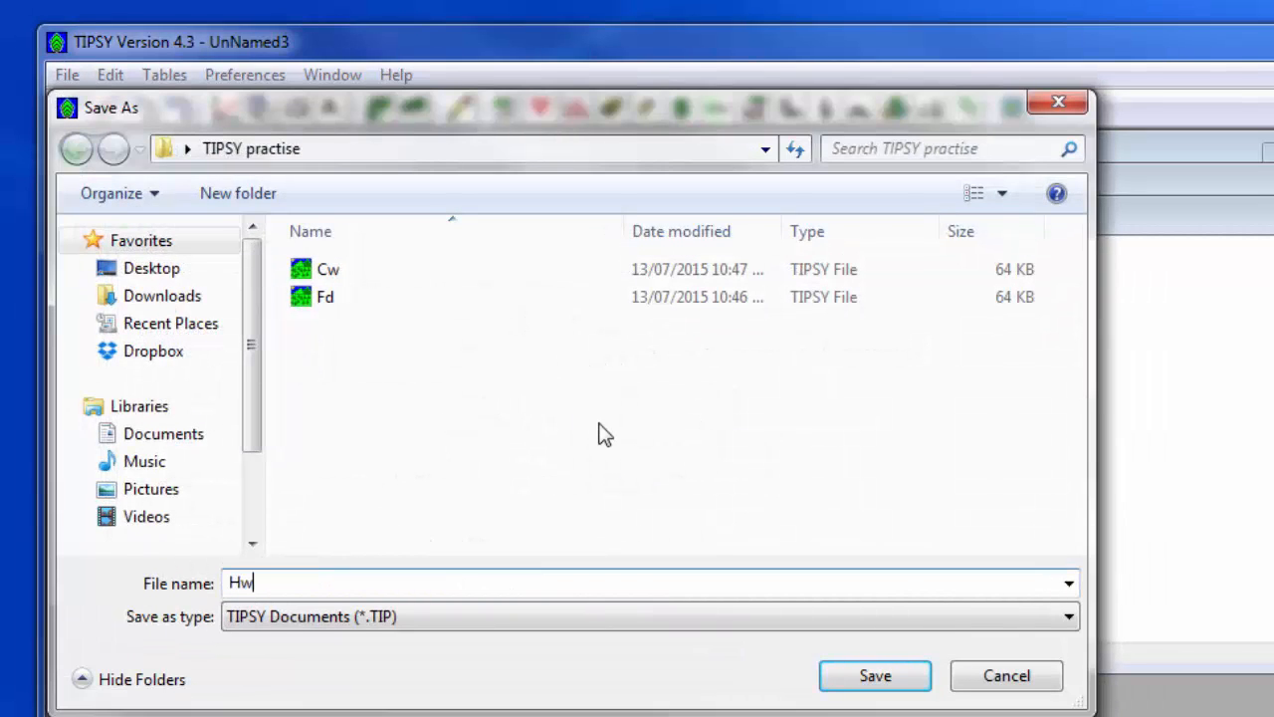
{"action": "key", "text": "Return"}
Start a new run titled Hw+PCT and set its geography to the Coast region and Chilliwack district, keeping the CWH zone.
{"action": "left_click", "coordinate": [67, 75]}
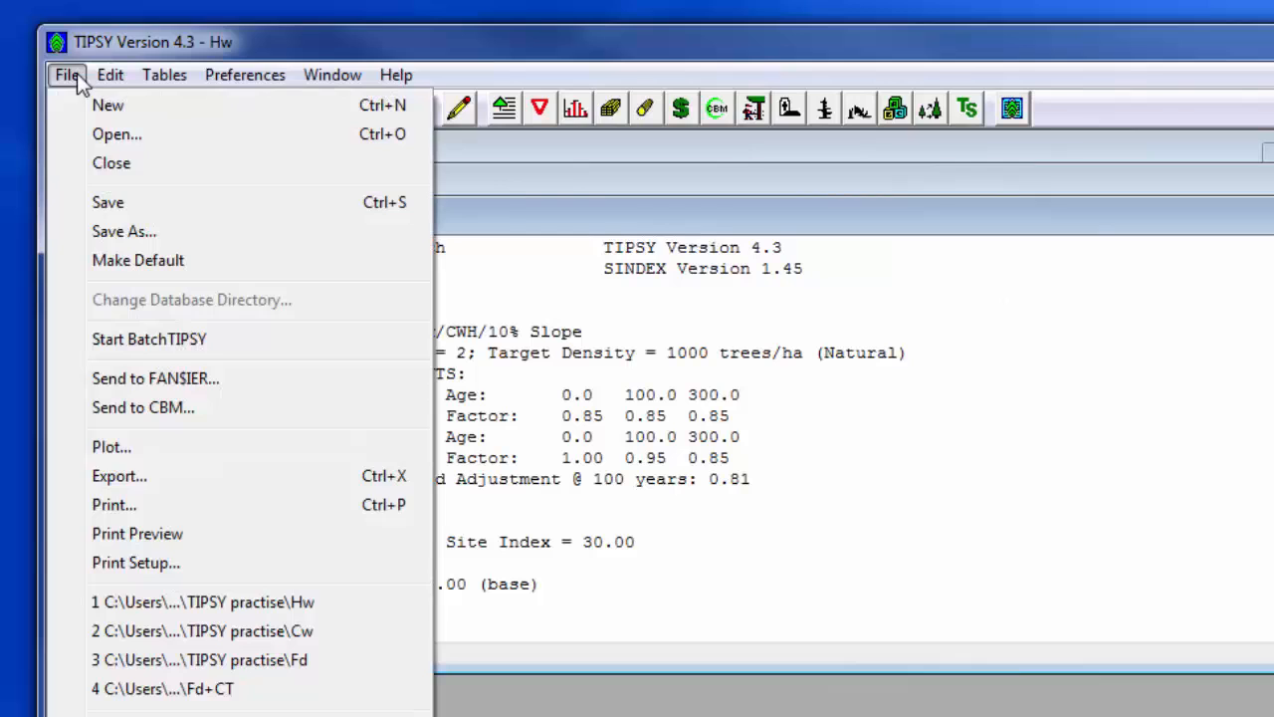
{"action": "left_click", "coordinate": [99, 103]}
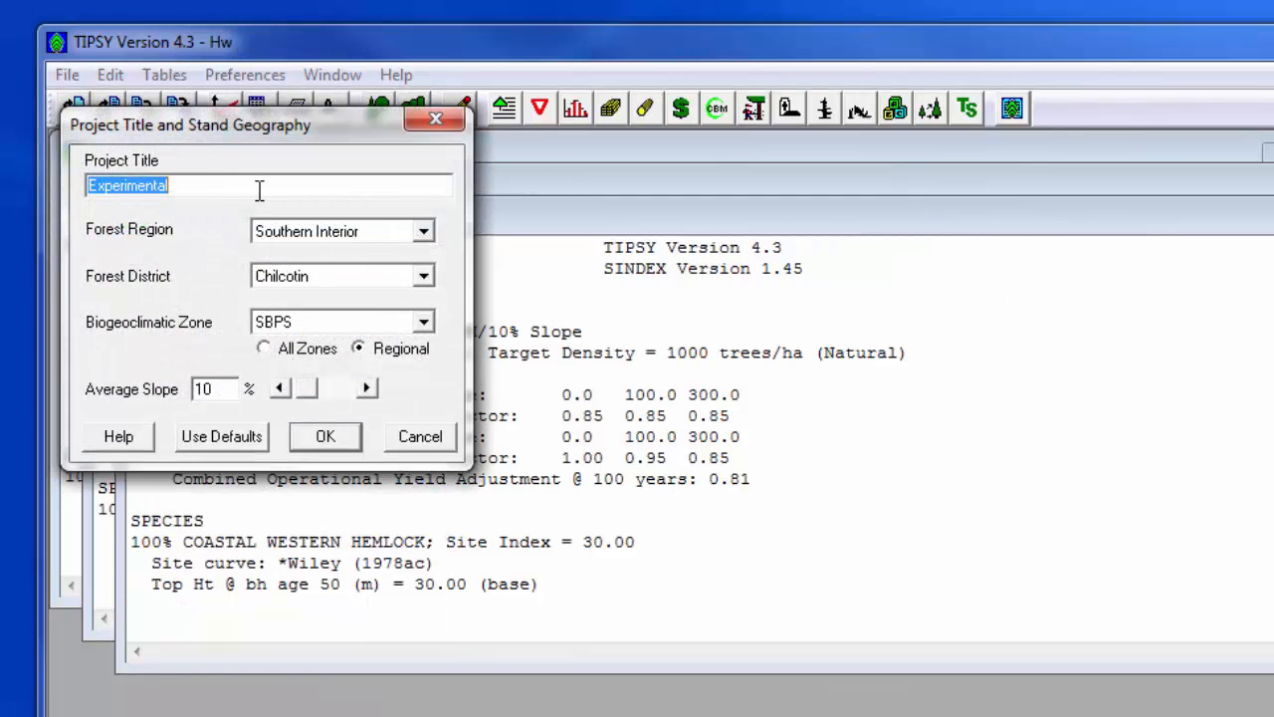
{"action": "key", "text": "BackSpace"}
{"action": "type", "text": "Hw"}
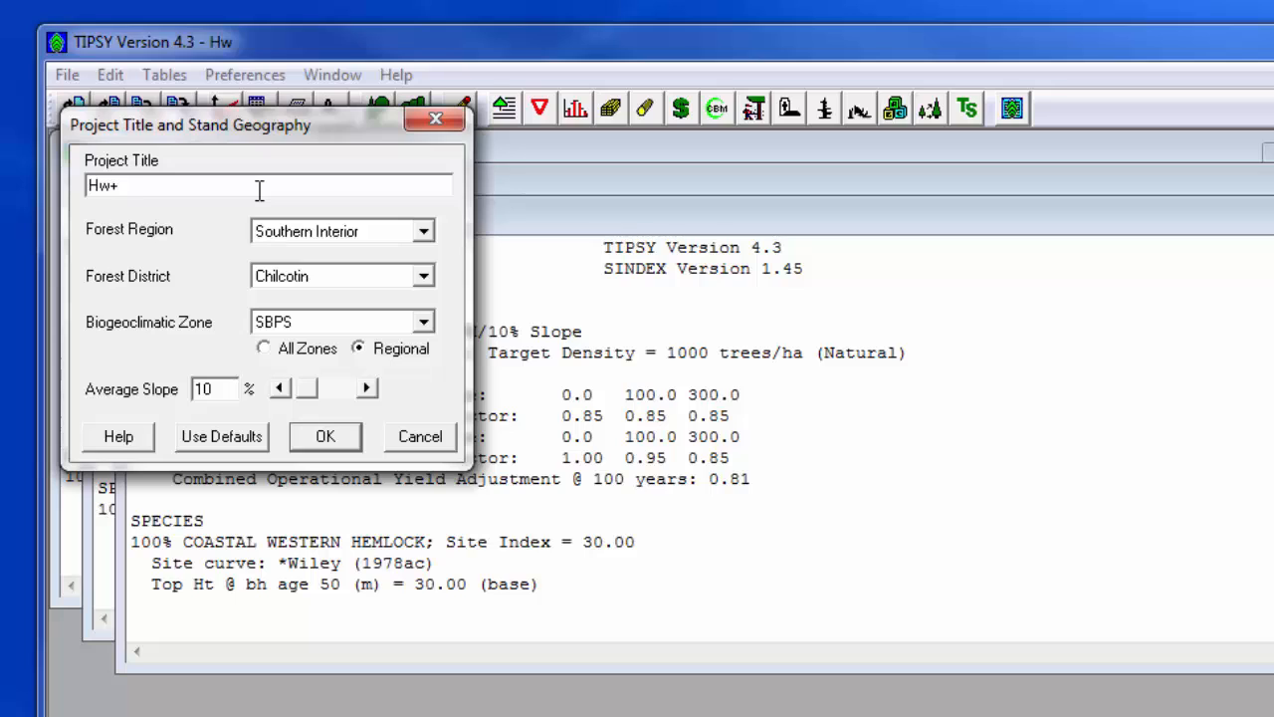
{"action": "type", "text": "+PCT"}
{"action": "left_click", "coordinate": [424, 231]}
{"action": "left_click", "coordinate": [411, 250]}
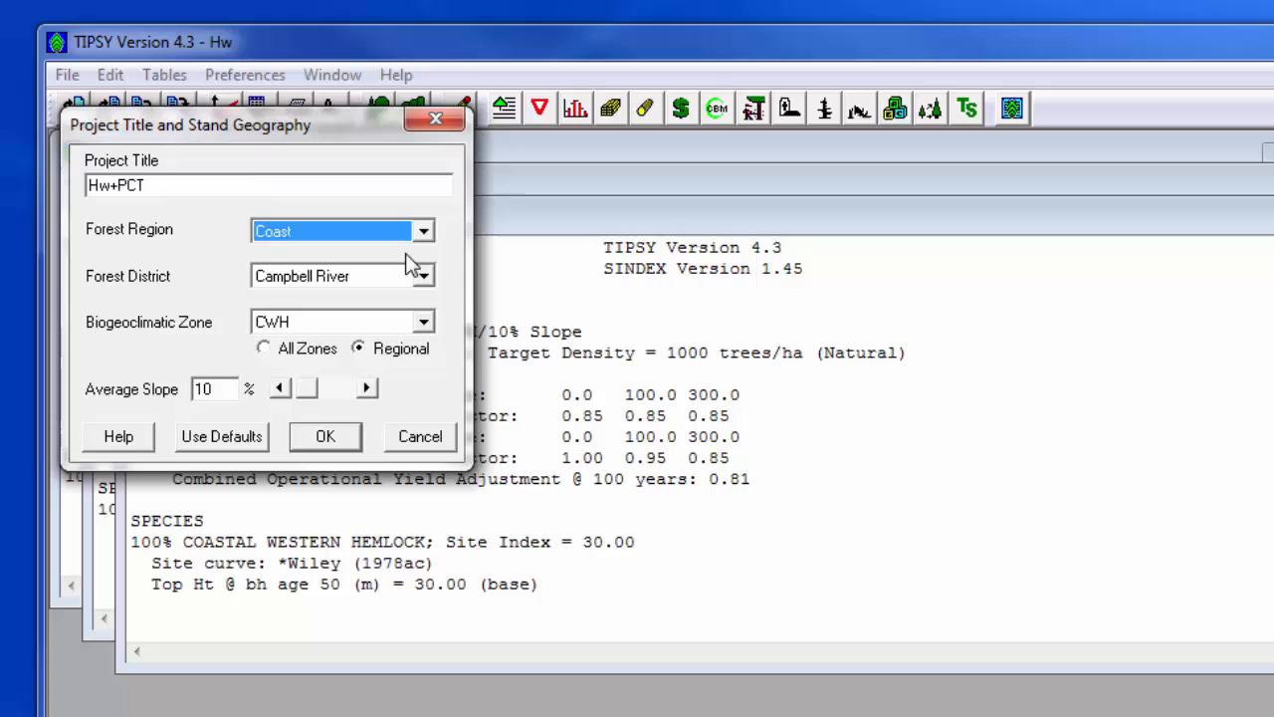
{"action": "left_click", "coordinate": [425, 276]}
{"action": "left_click", "coordinate": [381, 321]}
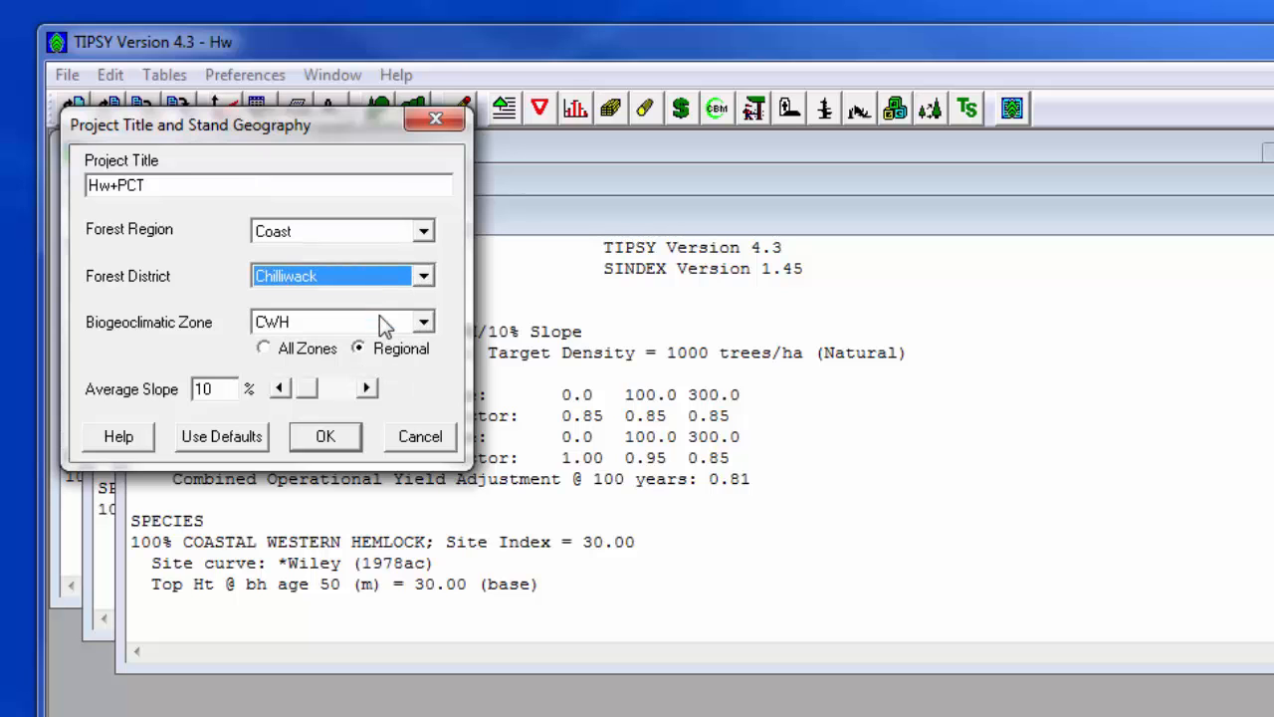
{"action": "left_click", "coordinate": [347, 444]}
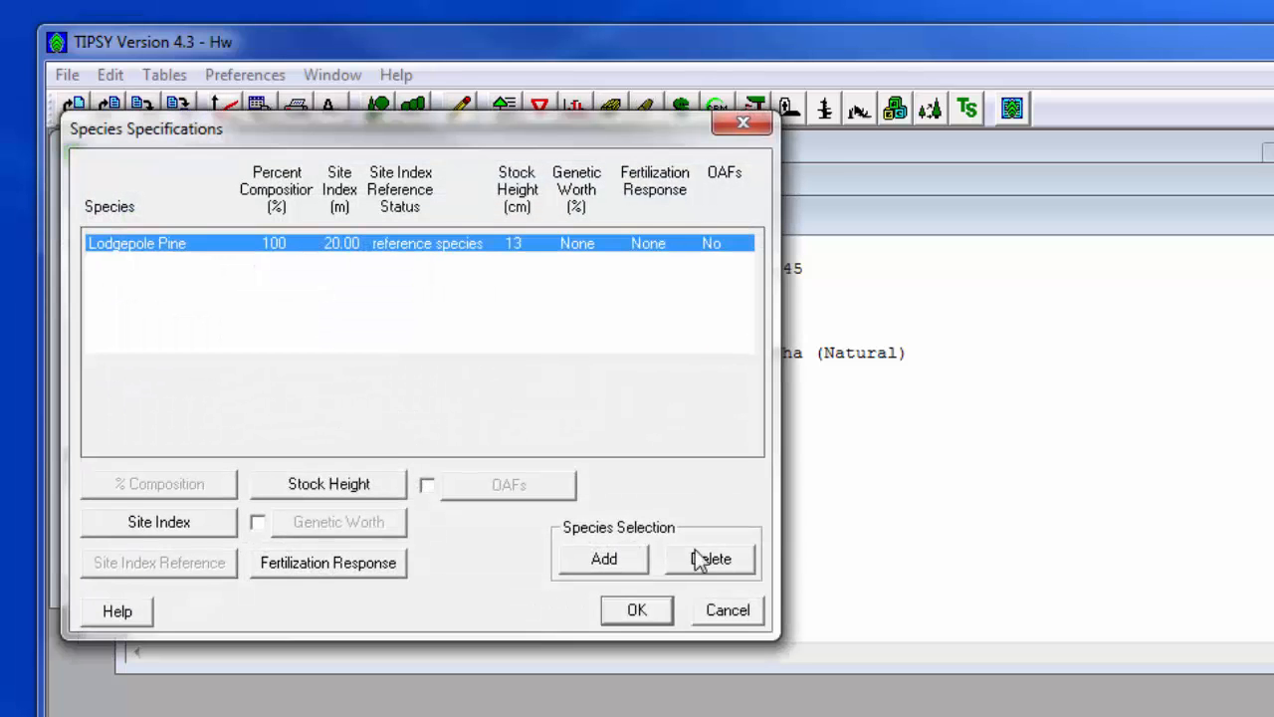
Replace Lodgepole Pine with Coastal Western Hemlock at site index 30 in the Hw+PCT run and accept the species specifications.
{"action": "left_click", "coordinate": [704, 561]}
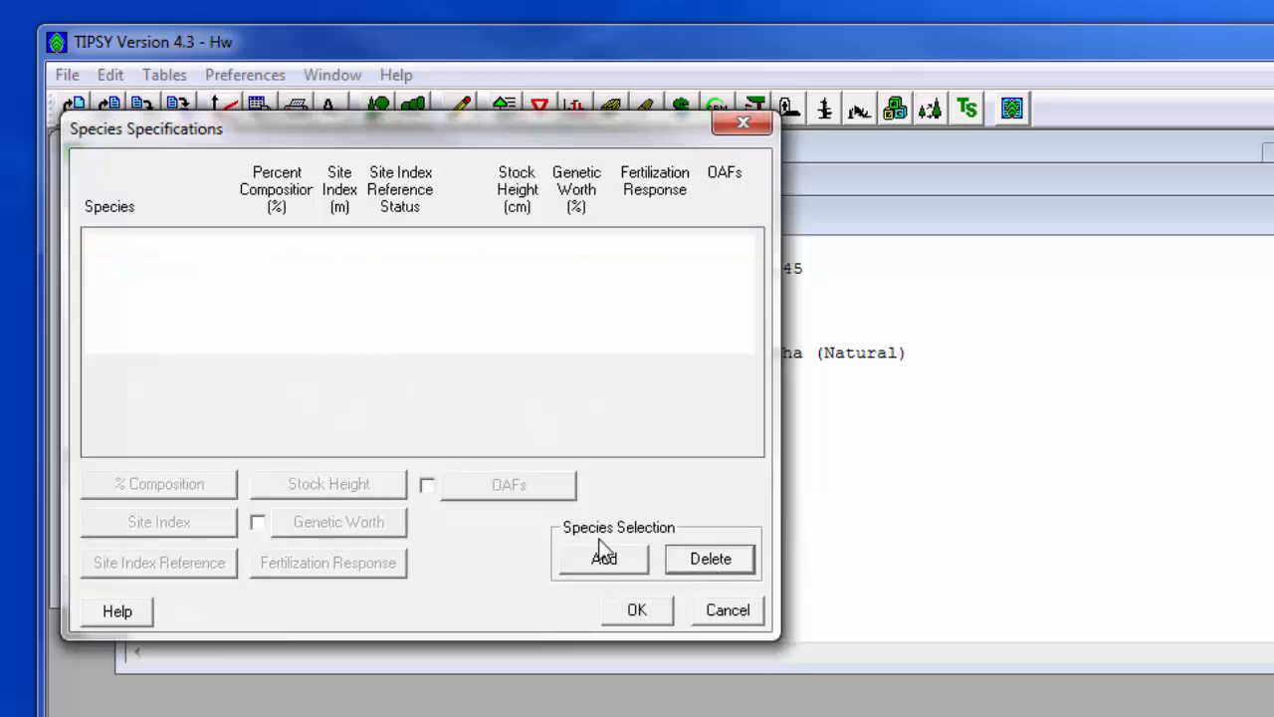
{"action": "left_click", "coordinate": [594, 568]}
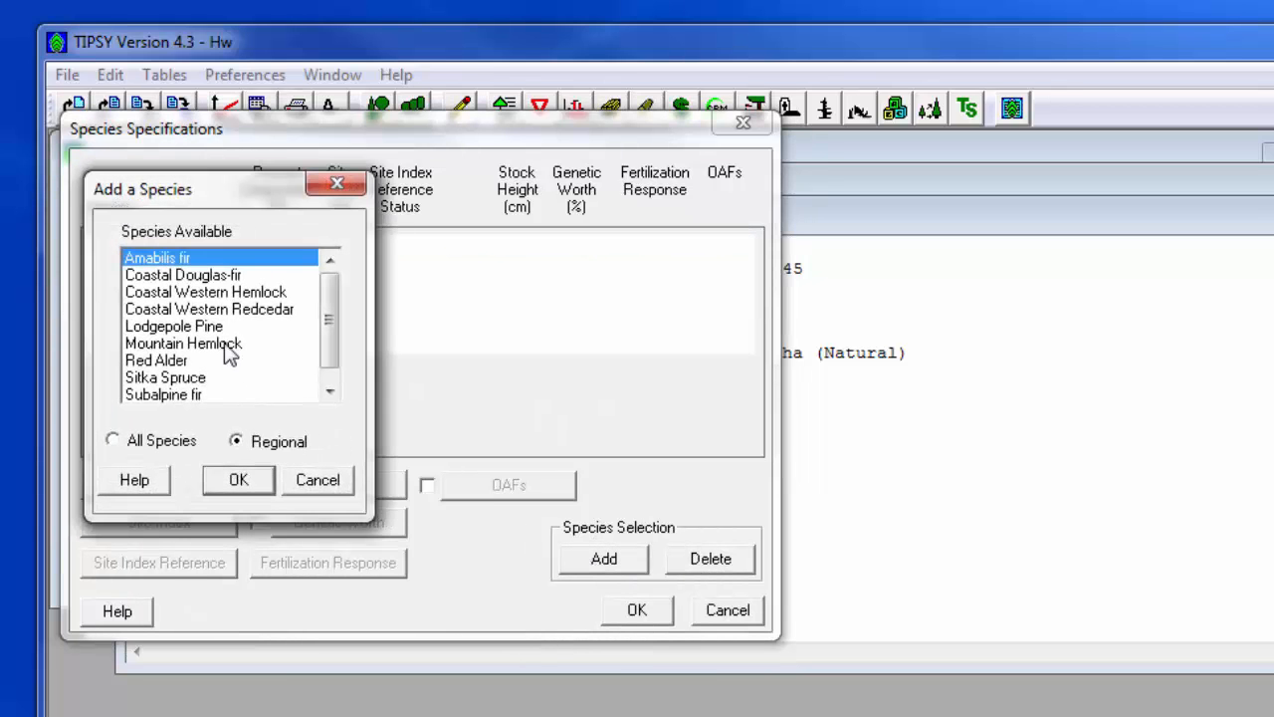
{"action": "left_click", "coordinate": [221, 293]}
{"action": "left_click", "coordinate": [249, 481]}
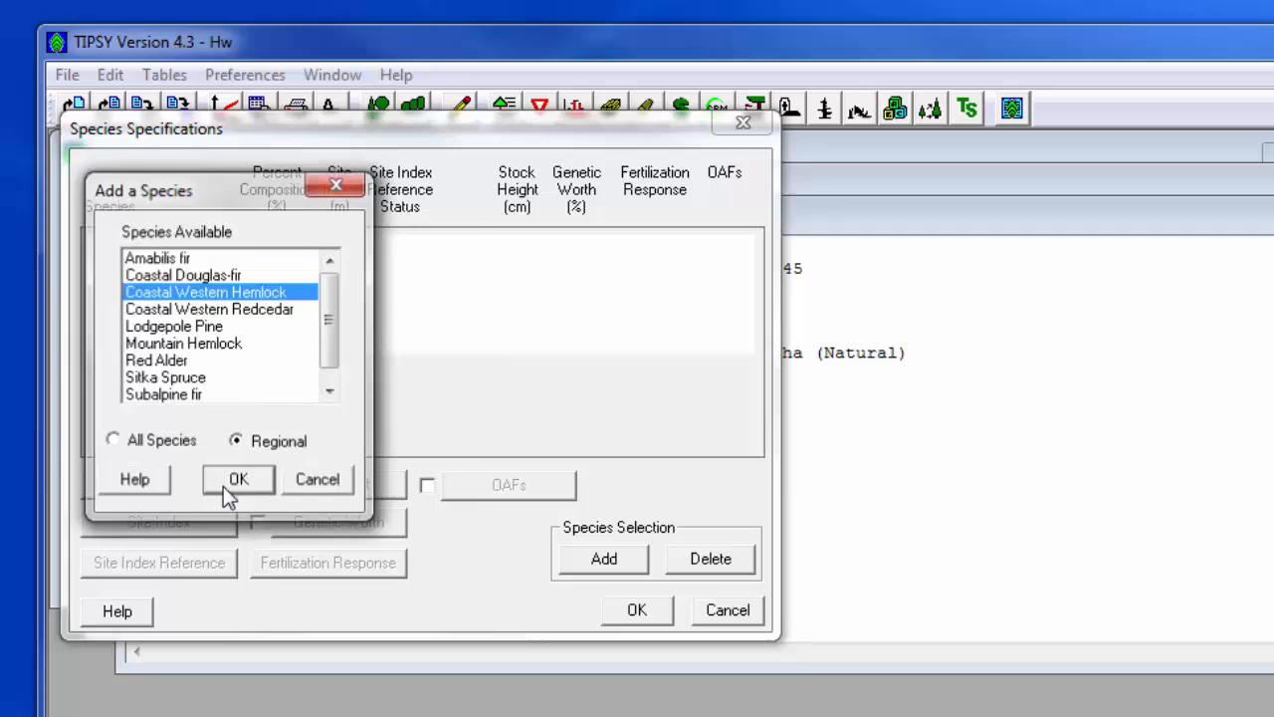
{"action": "key", "text": "BackSpace"}
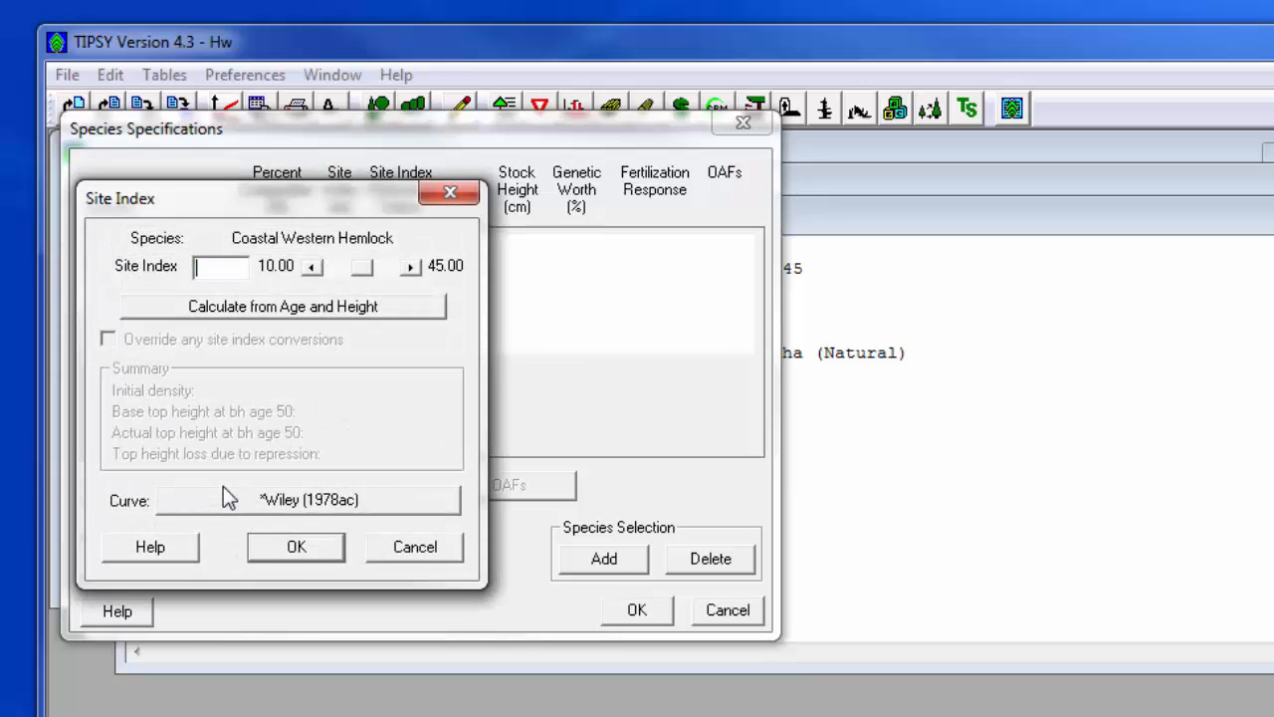
{"action": "type", "text": "30"}
{"action": "left_click", "coordinate": [263, 547]}
{"action": "left_click", "coordinate": [613, 617]}
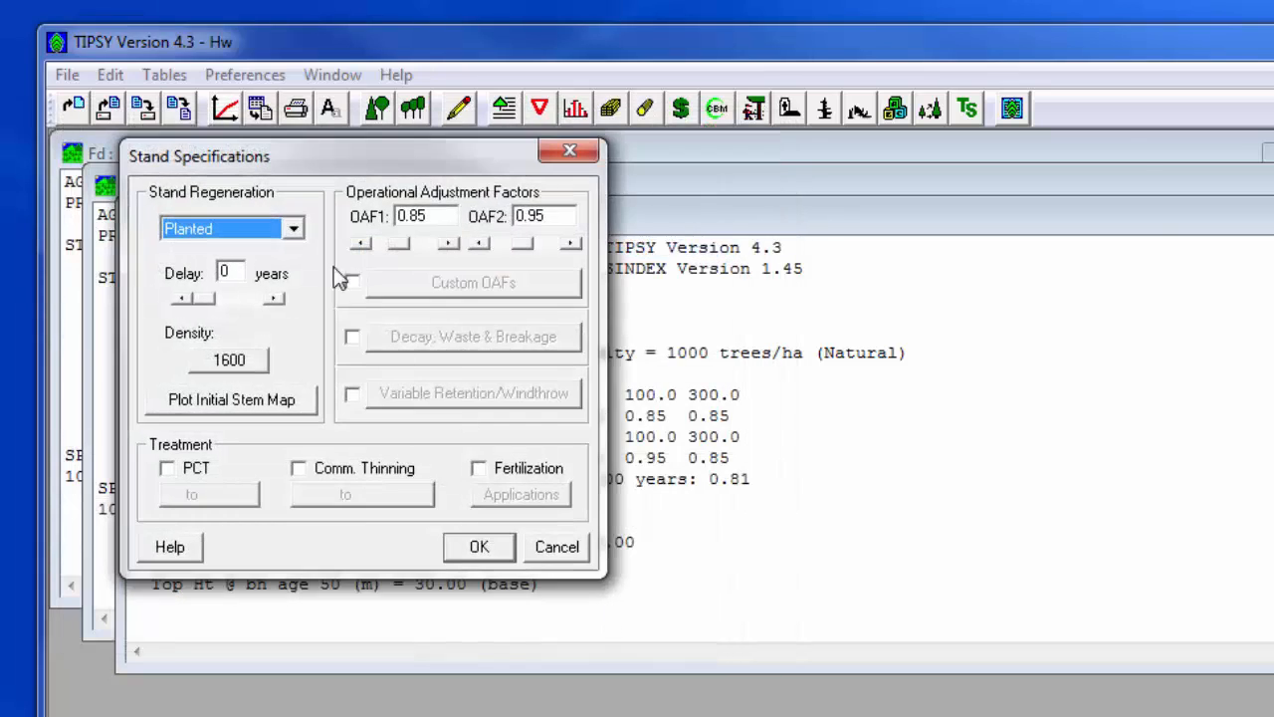
Change the Hw+PCT stand's regeneration to Natural and set its initial density to 1000 trees/ha.
{"action": "left_click", "coordinate": [293, 228]}
{"action": "left_click", "coordinate": [248, 268]}
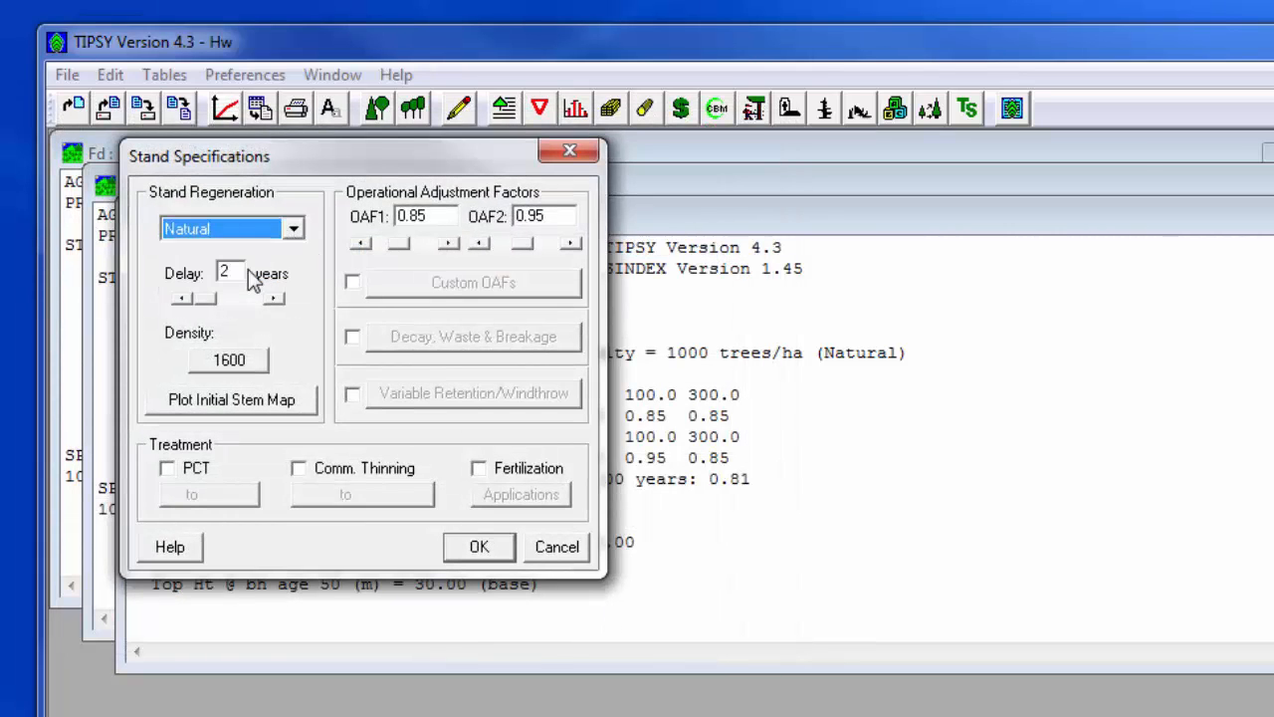
{"action": "left_click", "coordinate": [239, 360]}
{"action": "type", "text": "1000"}
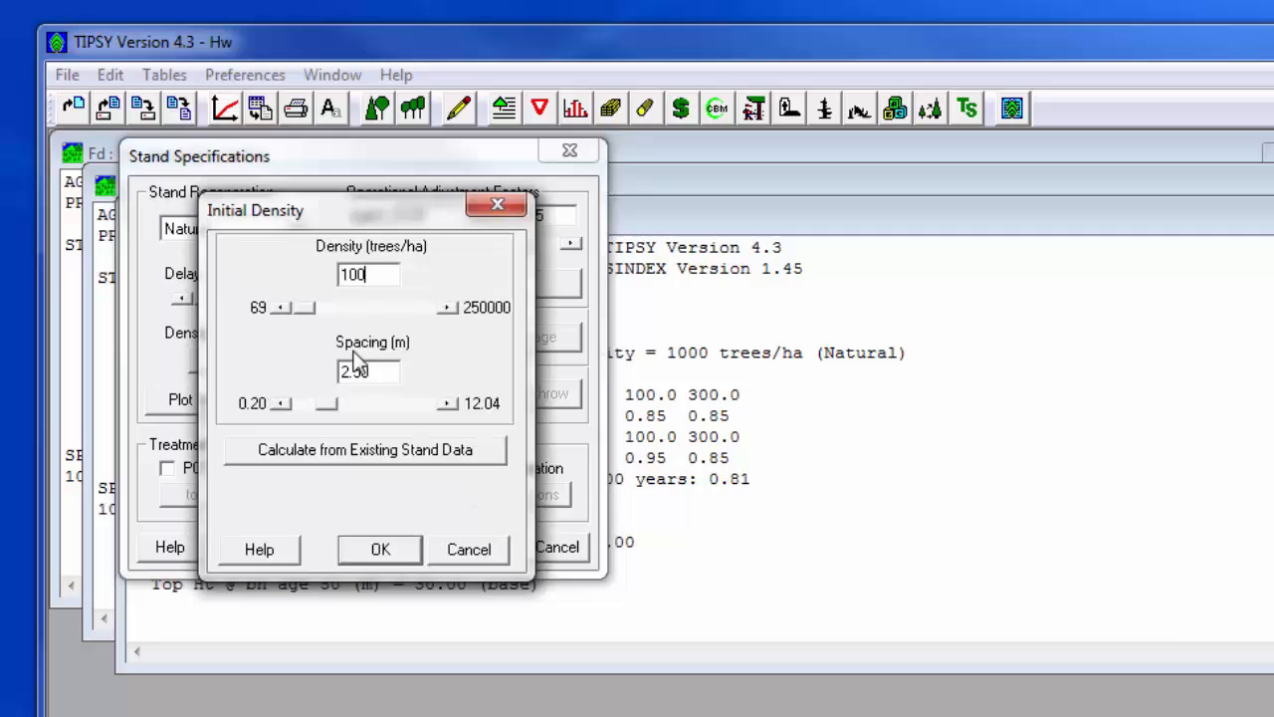
{"action": "left_click", "coordinate": [379, 549]}
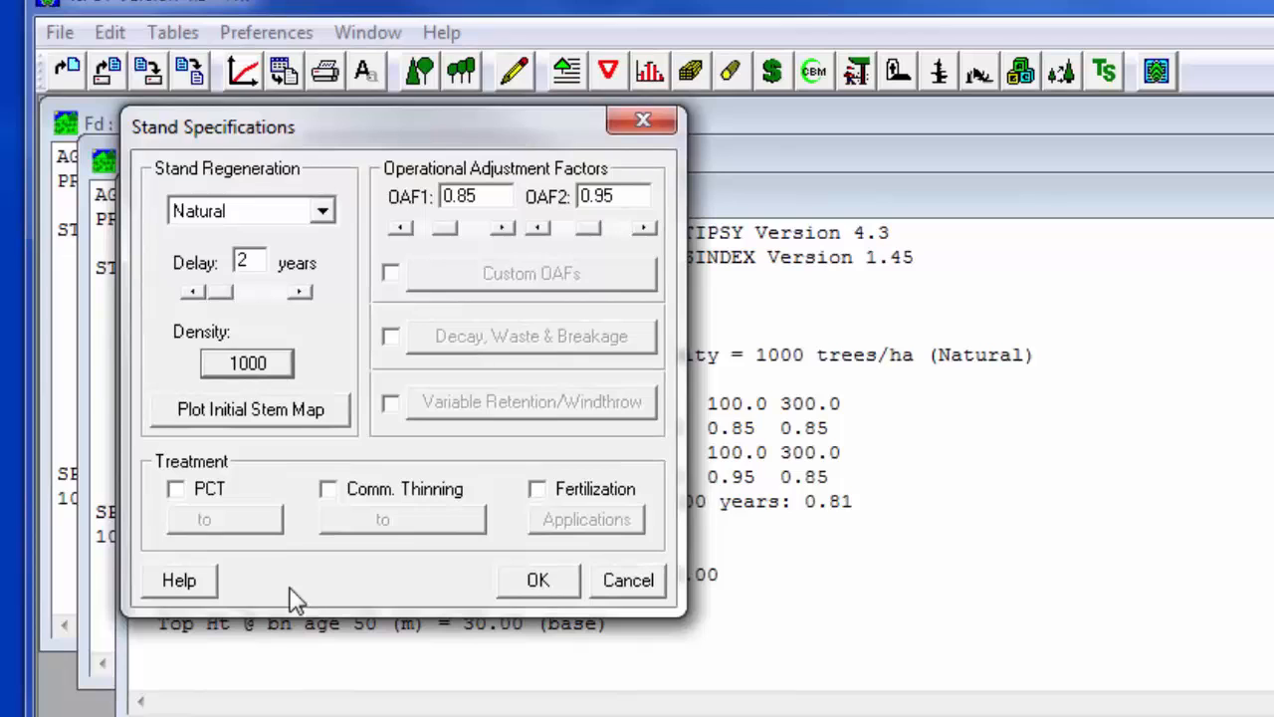
Enable the PCT treatment with a residual density of 700 trees/ha and accept the stand specifications.
{"action": "left_click", "coordinate": [176, 490]}
{"action": "left_click", "coordinate": [235, 519]}
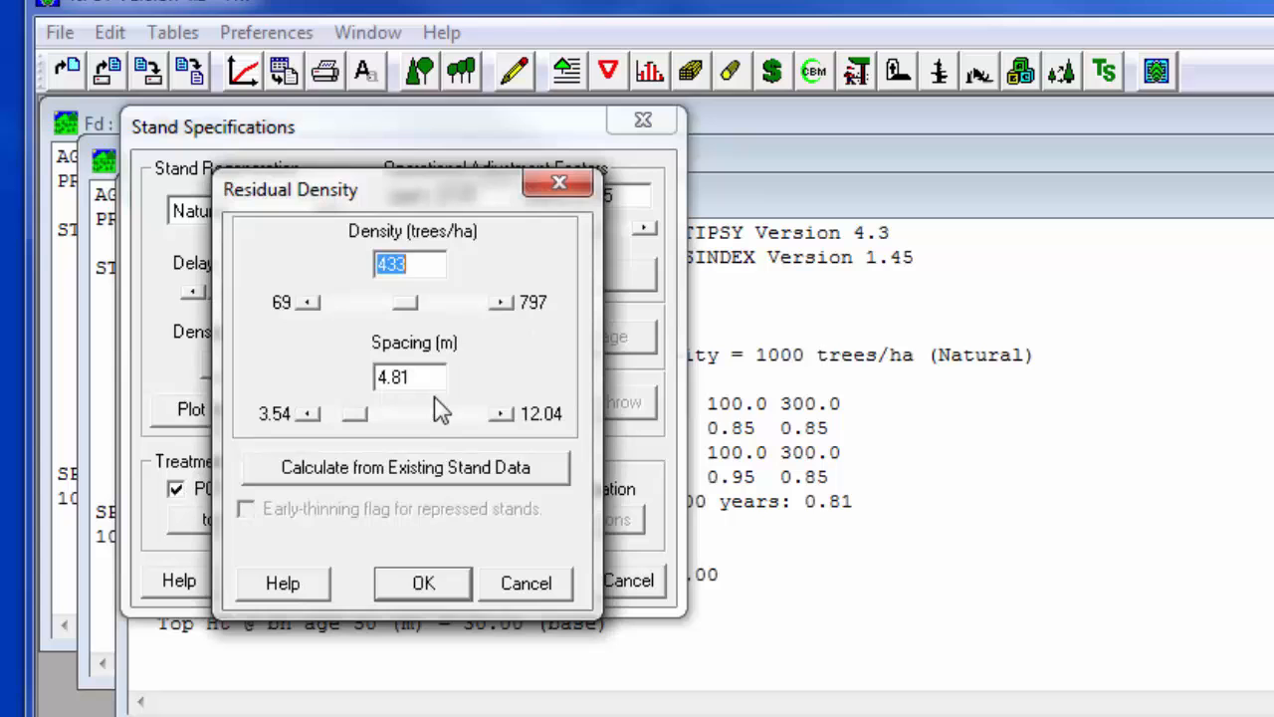
{"action": "key", "text": "BackSpace"}
{"action": "type", "text": "7000"}
{"action": "left_click", "coordinate": [424, 583]}
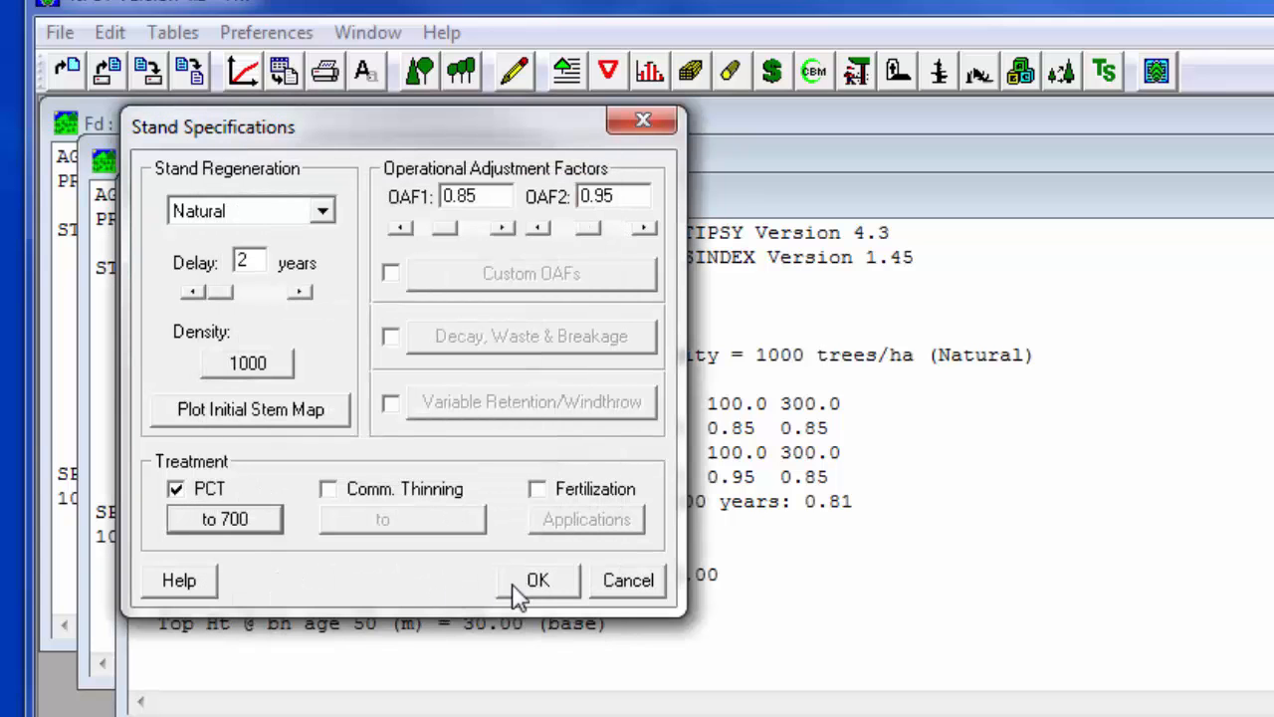
{"action": "left_click", "coordinate": [535, 581]}
Set the Hw+PCT run's table to range up to 100 years in steps of 5 years and accept it.
{"action": "left_click", "coordinate": [199, 285]}
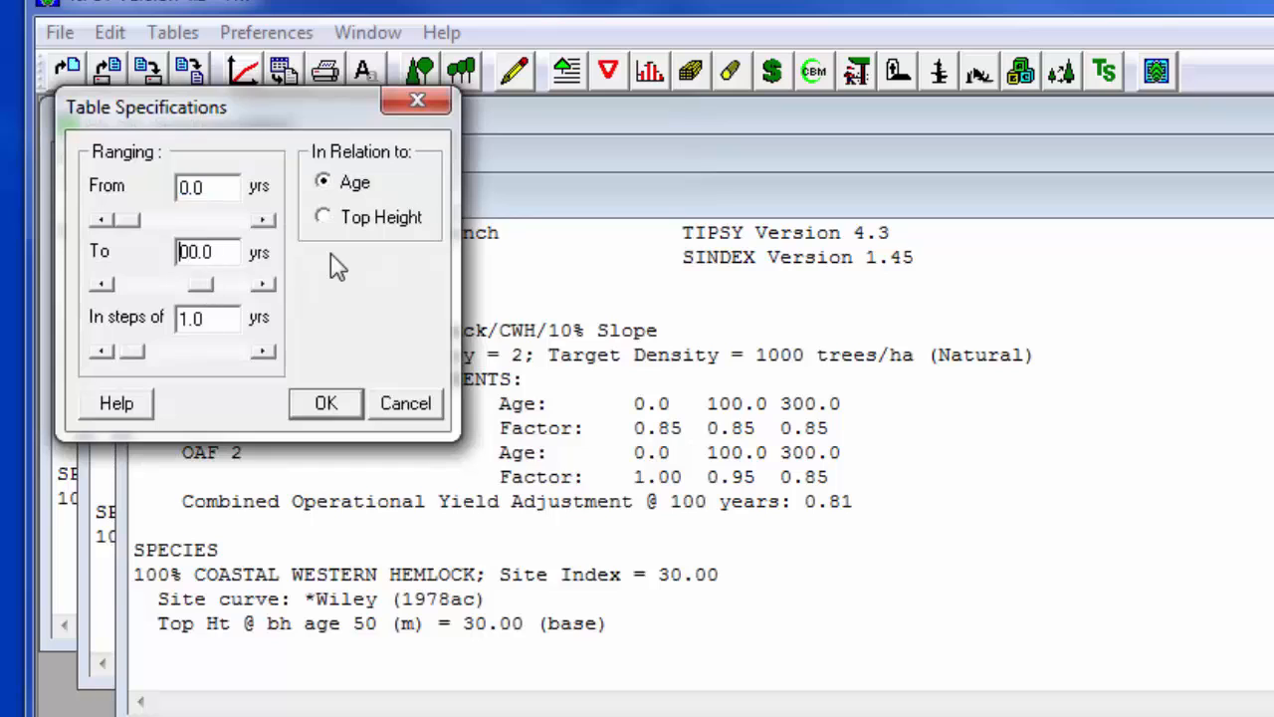
{"action": "left_click", "coordinate": [189, 319]}
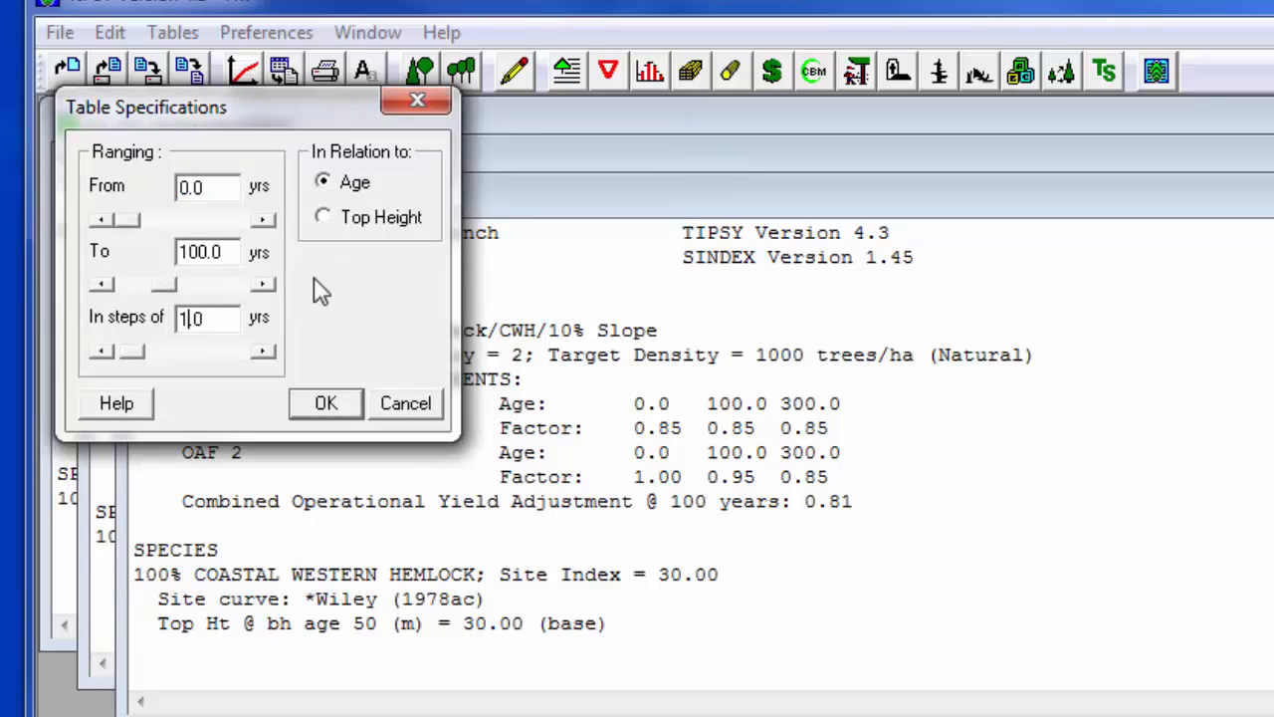
{"action": "key", "text": "BackSpace"}
{"action": "type", "text": "5"}
{"action": "left_click", "coordinate": [449, 450]}
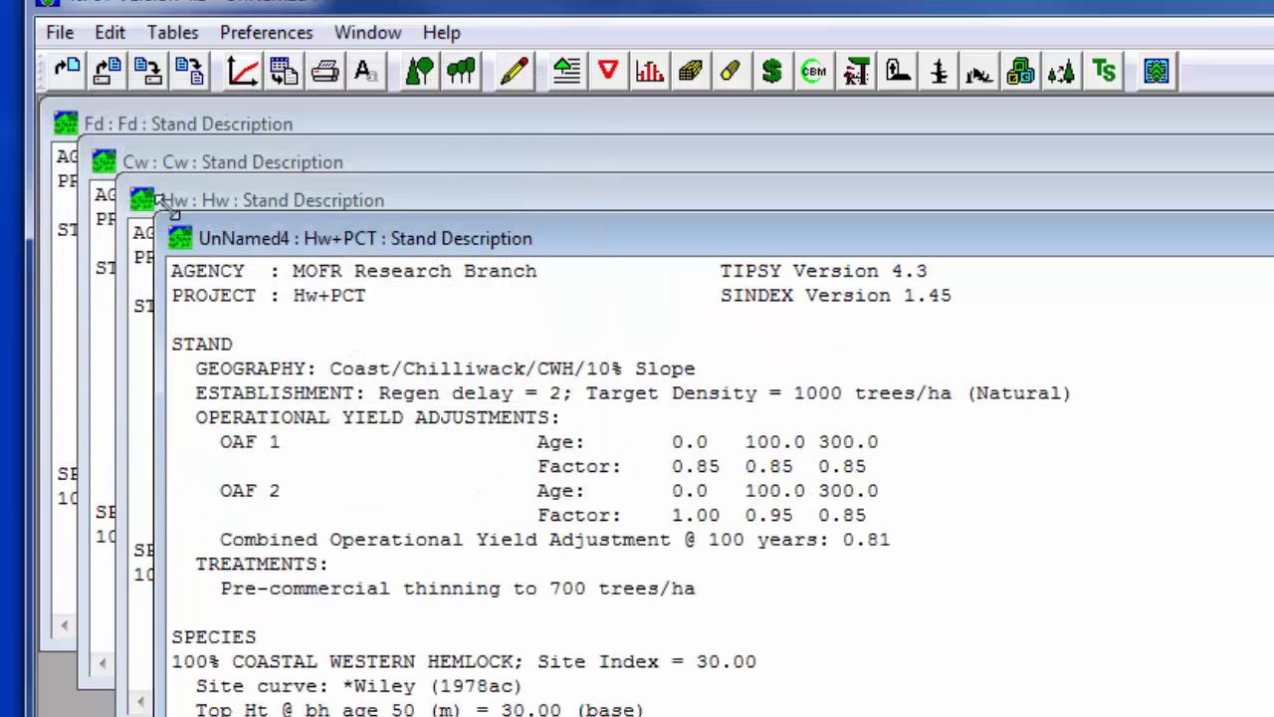
Save the thinned hemlock run as Hw+PCT in the TIPSY practise folder.
{"action": "left_click", "coordinate": [60, 32]}
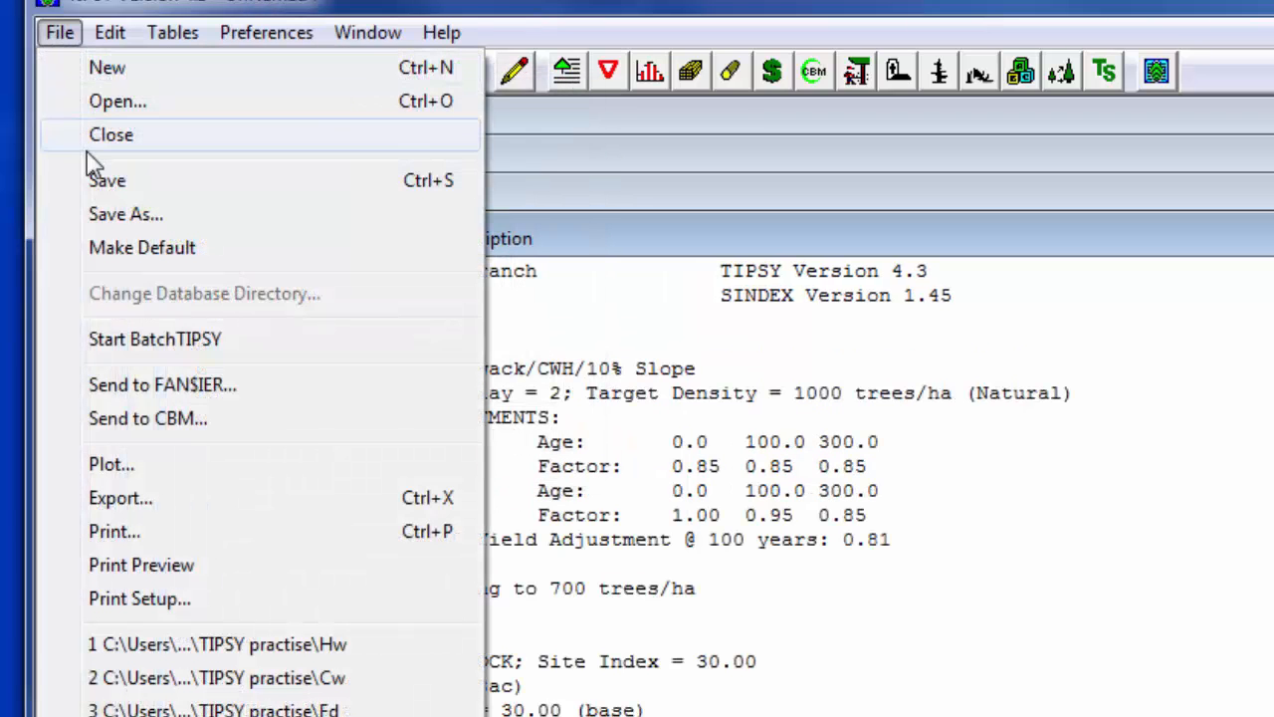
{"action": "left_click", "coordinate": [108, 182]}
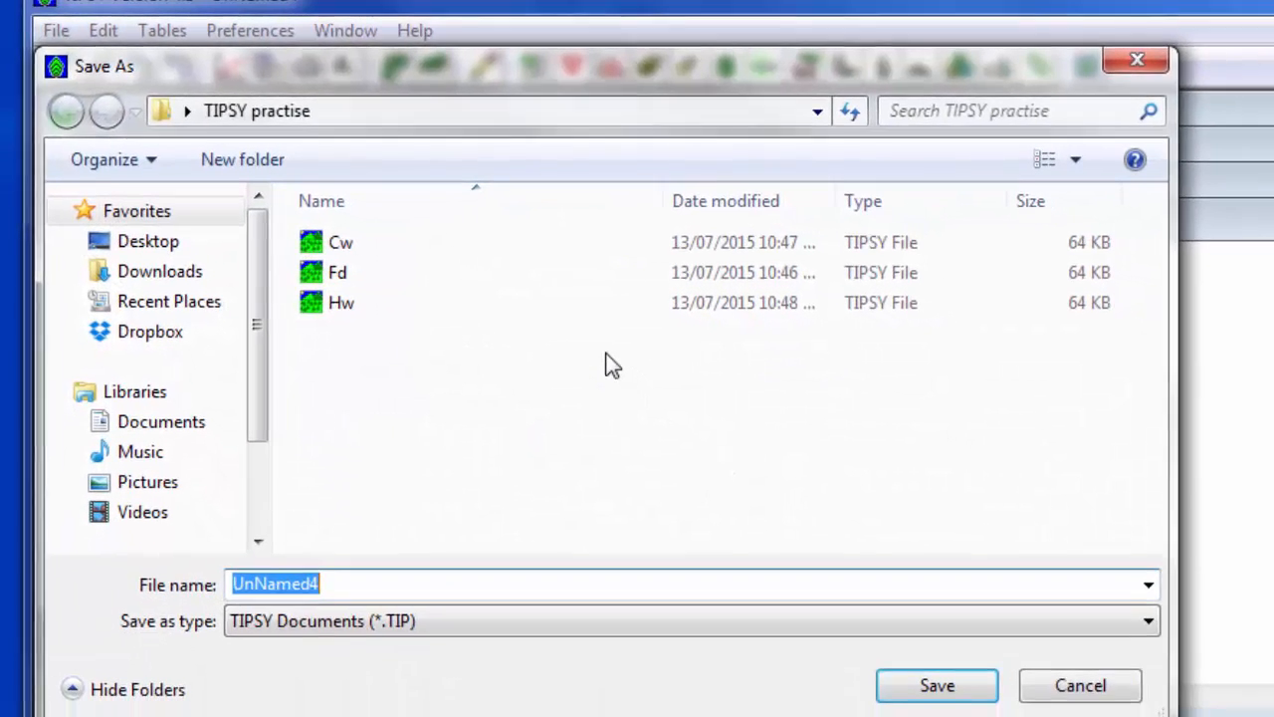
{"action": "key", "text": "BackSpace"}
{"action": "type", "text": "Hw+PCT"}
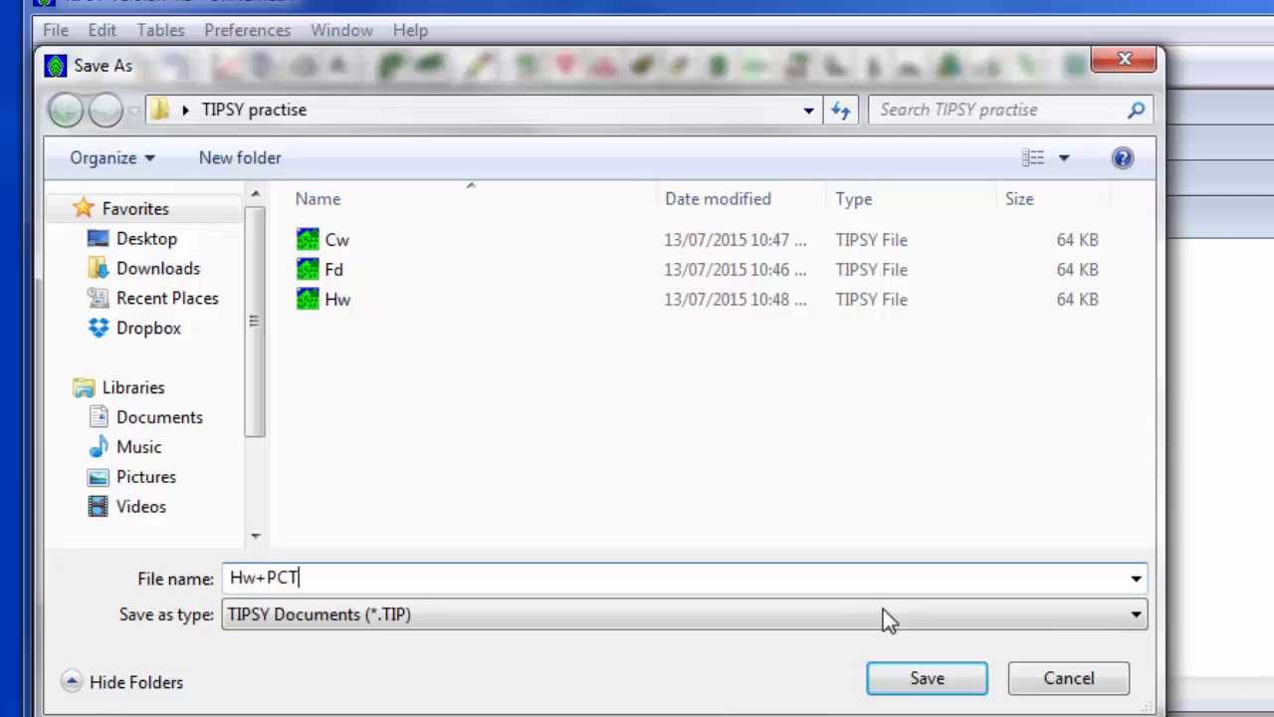
{"action": "left_click", "coordinate": [910, 684]}
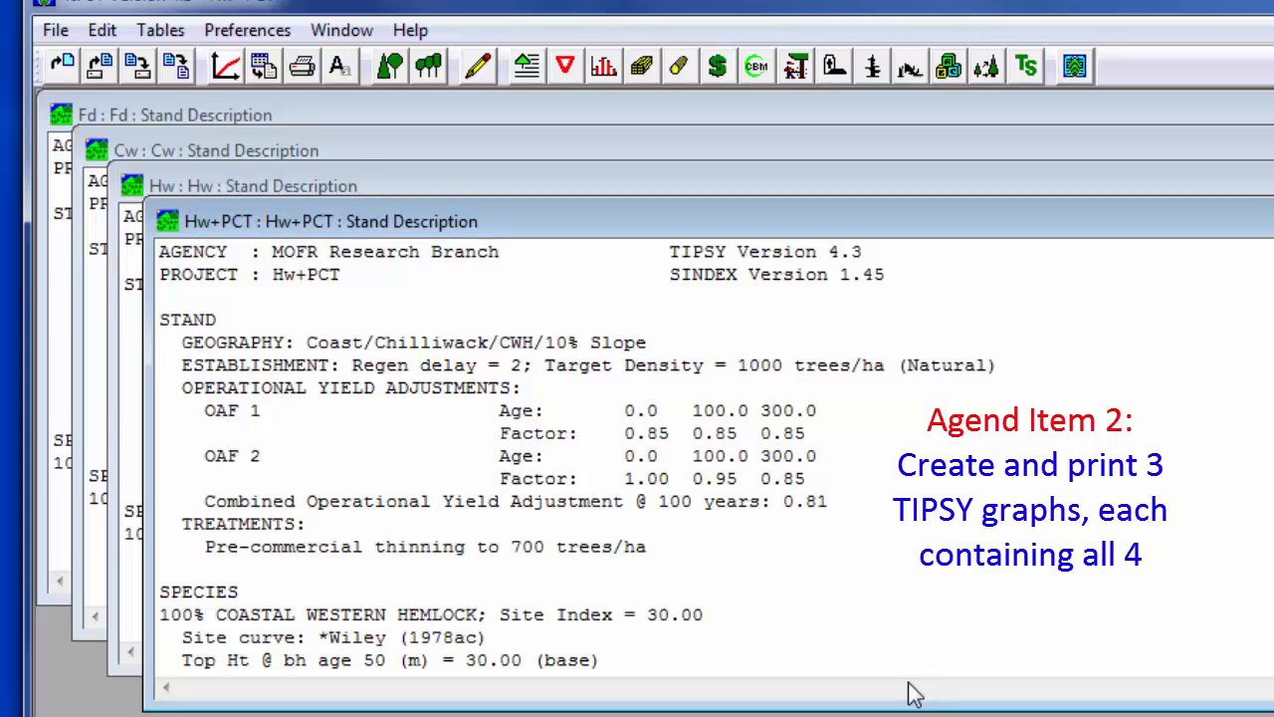
Bring the Fd stand description to the front and generate its yield table with the Merchantable 17.5+ limit.
{"action": "left_click", "coordinate": [141, 116]}
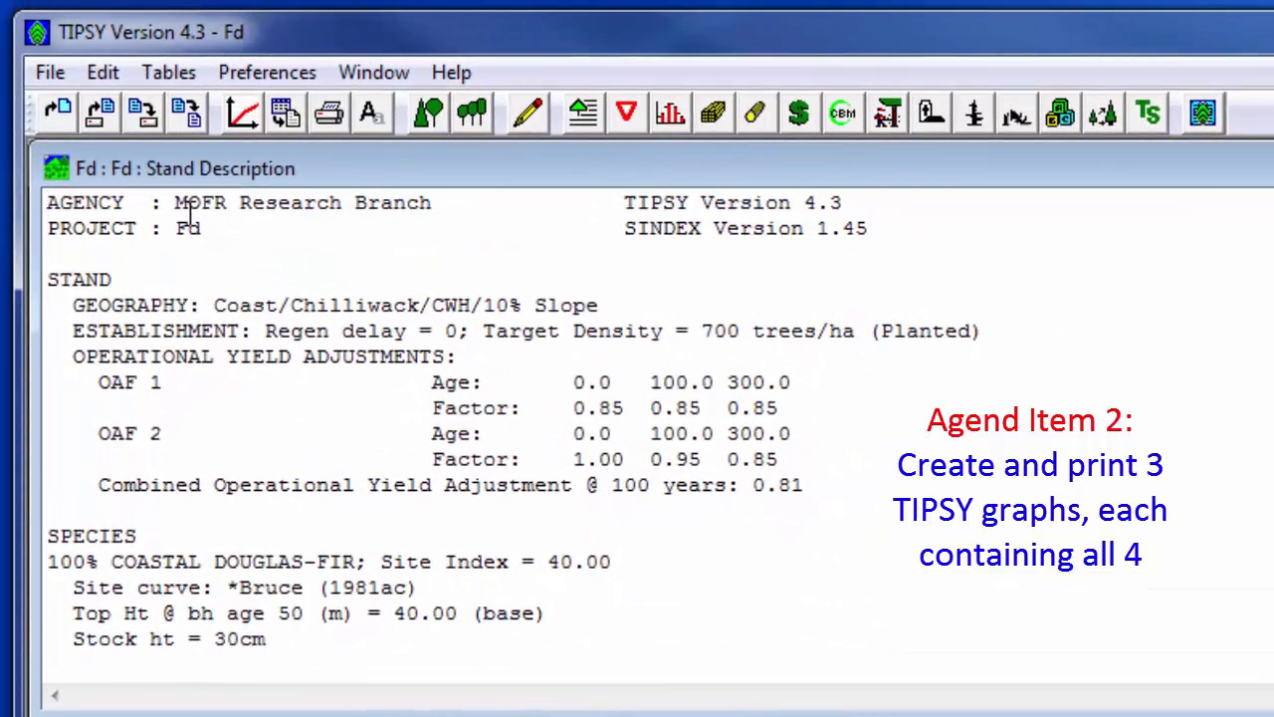
{"action": "left_click", "coordinate": [630, 115]}
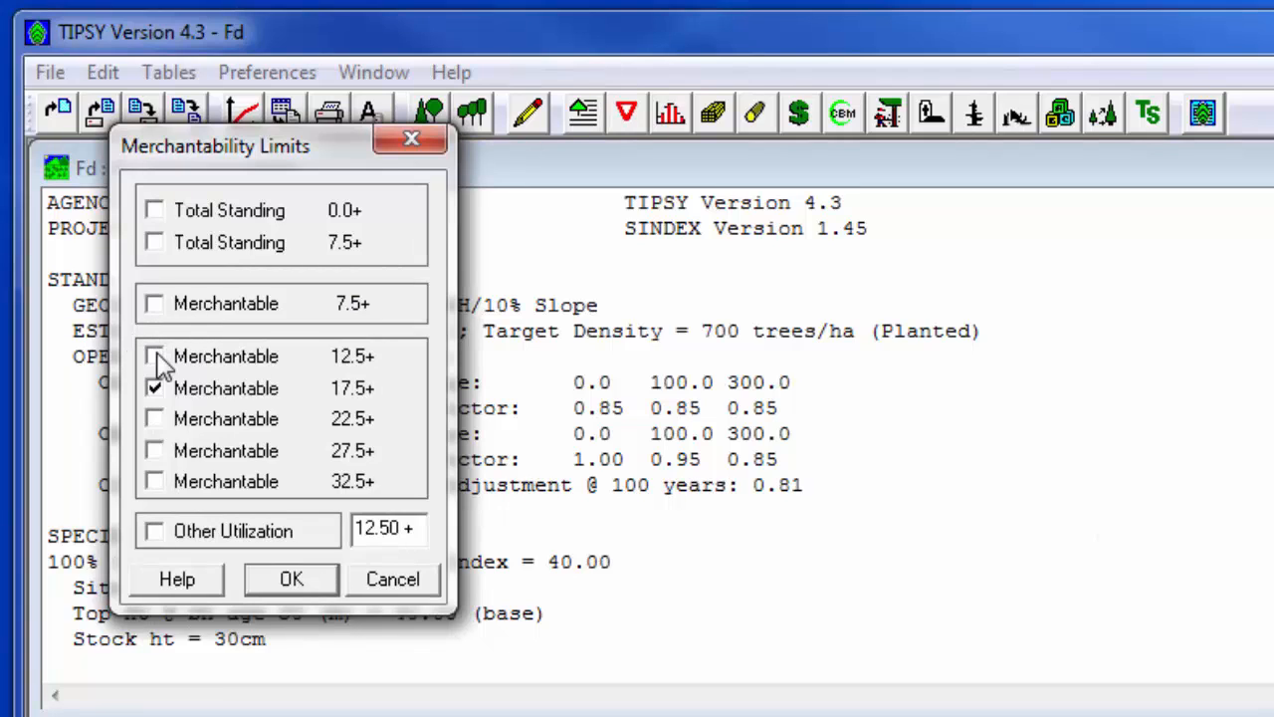
{"action": "left_click", "coordinate": [291, 578]}
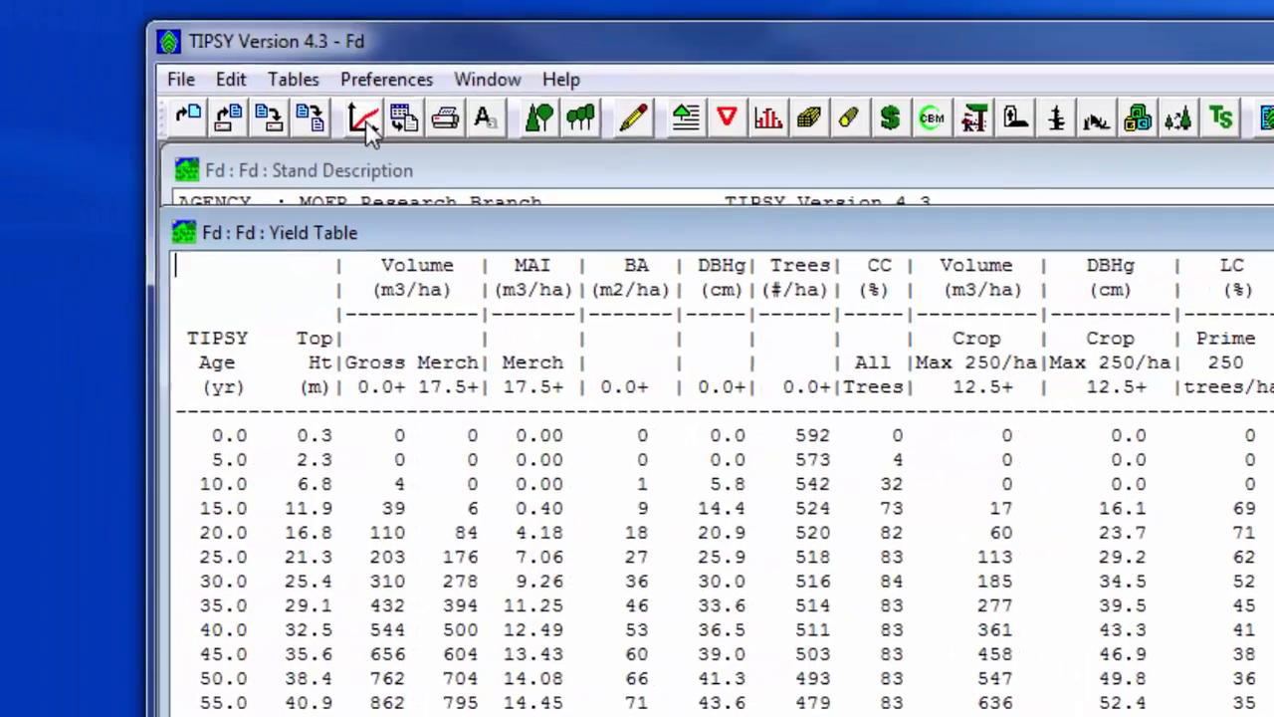
Graph DBHg 0.0+ from the All column group for the Fd yield table and move the graph window out of the way.
{"action": "left_click", "coordinate": [232, 111]}
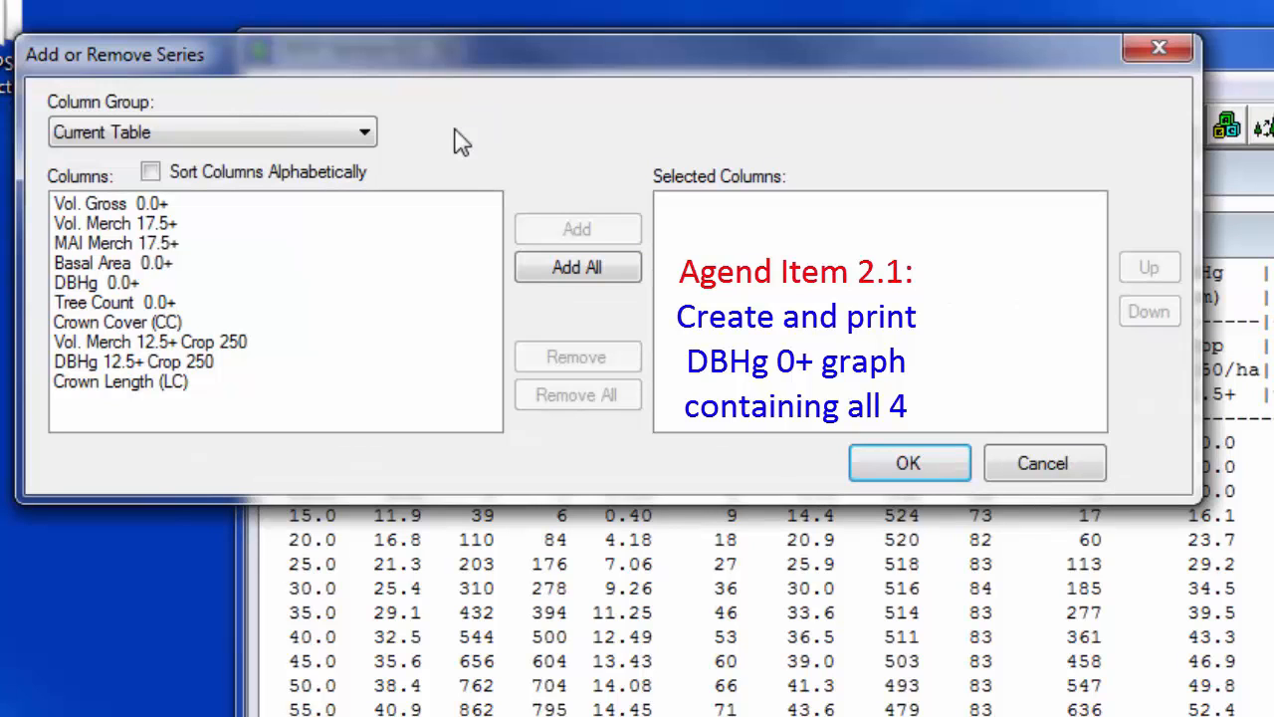
{"action": "left_click", "coordinate": [348, 137]}
{"action": "left_click", "coordinate": [337, 179]}
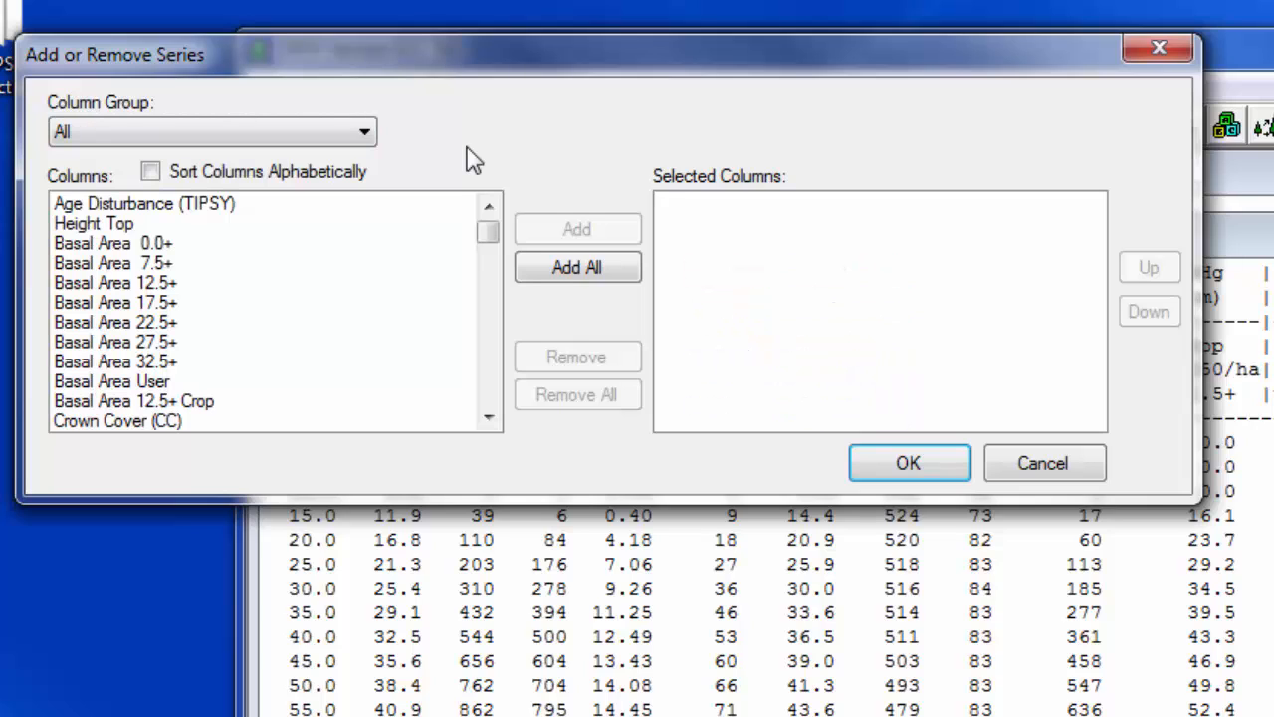
{"action": "left_click", "coordinate": [488, 419]}
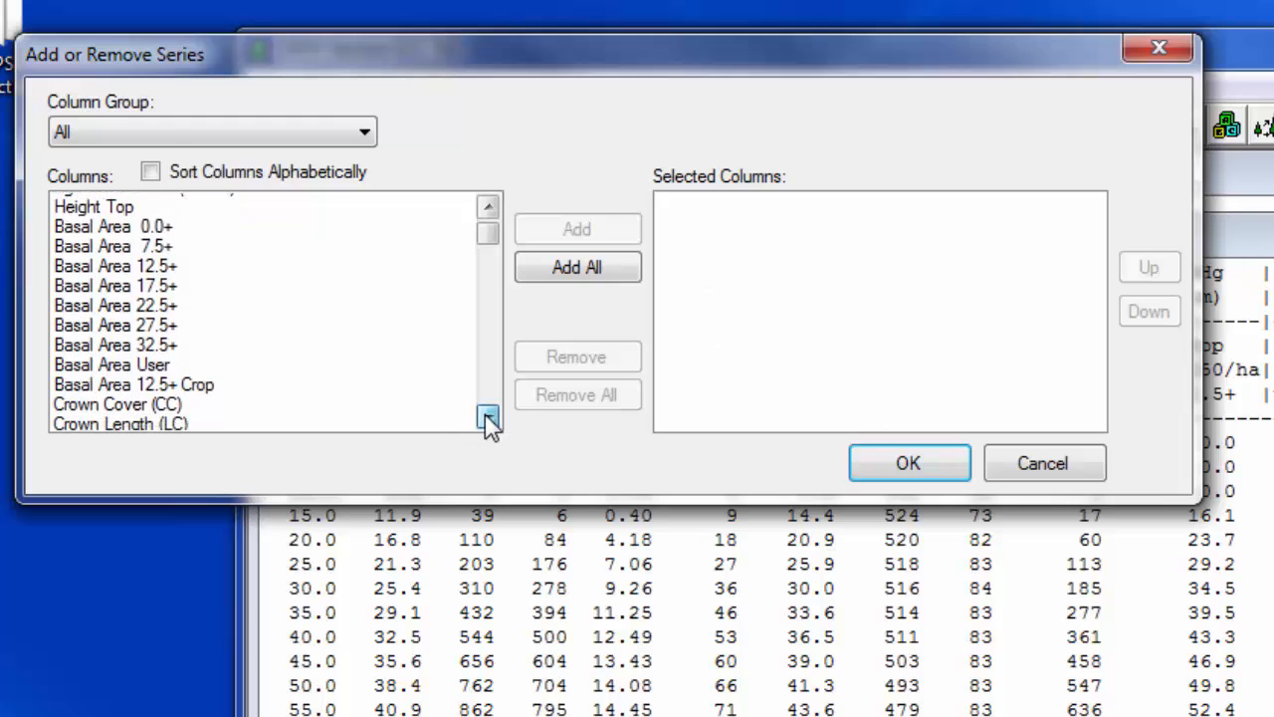
{"action": "left_click", "coordinate": [488, 420]}
{"action": "left_click", "coordinate": [487, 419]}
{"action": "left_click", "coordinate": [488, 419]}
{"action": "left_click", "coordinate": [242, 381]}
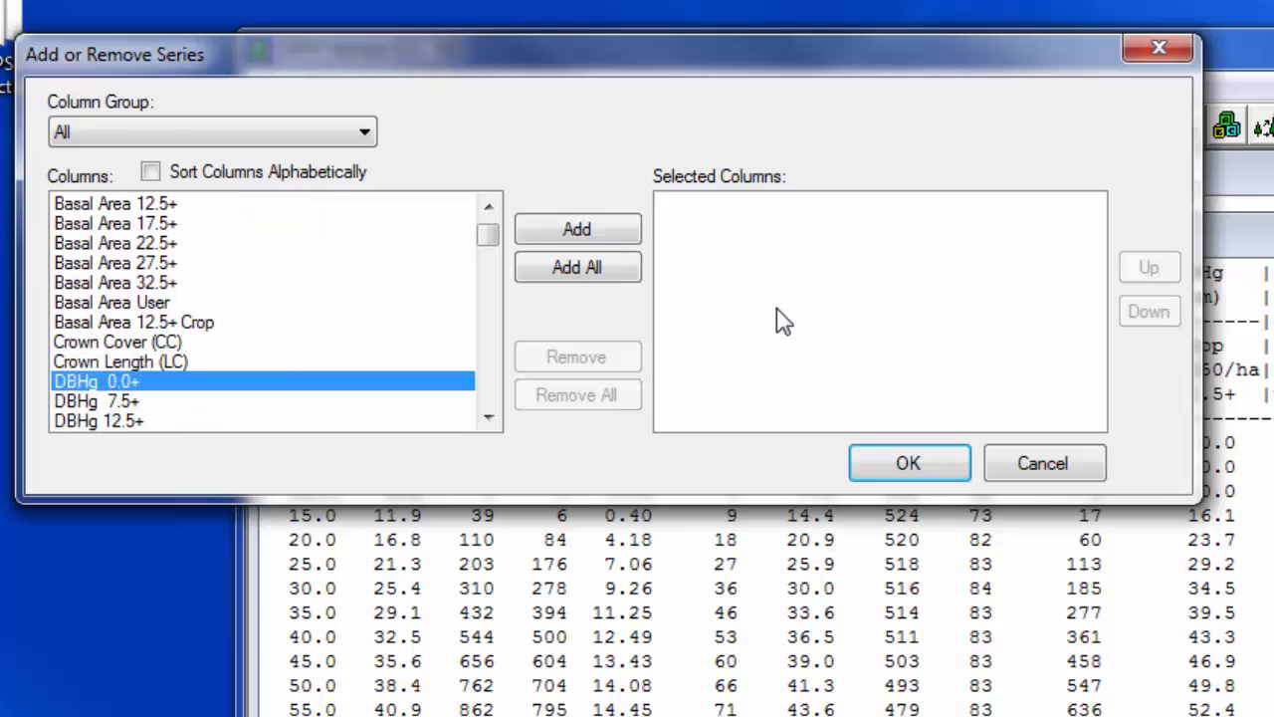
{"action": "left_click", "coordinate": [601, 231]}
{"action": "left_click", "coordinate": [921, 464]}
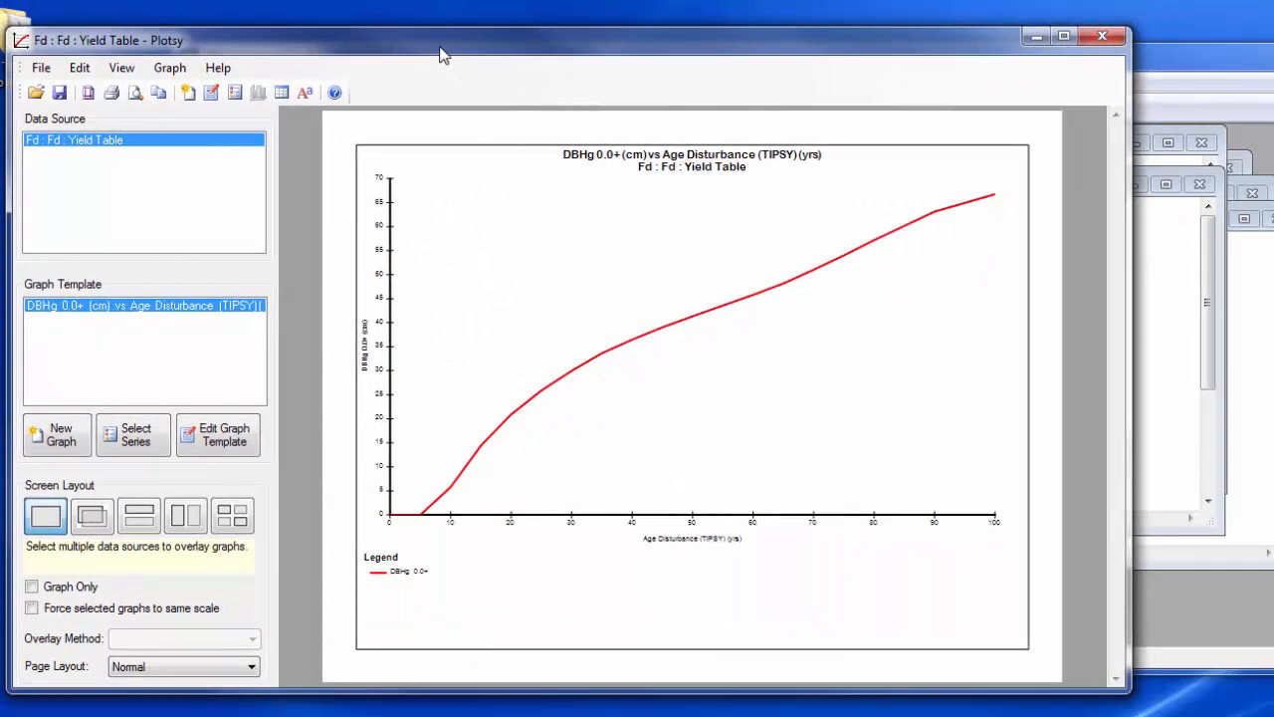
{"action": "left_click_drag", "start_coordinate": [443, 55], "coordinate": [1264, 597]}
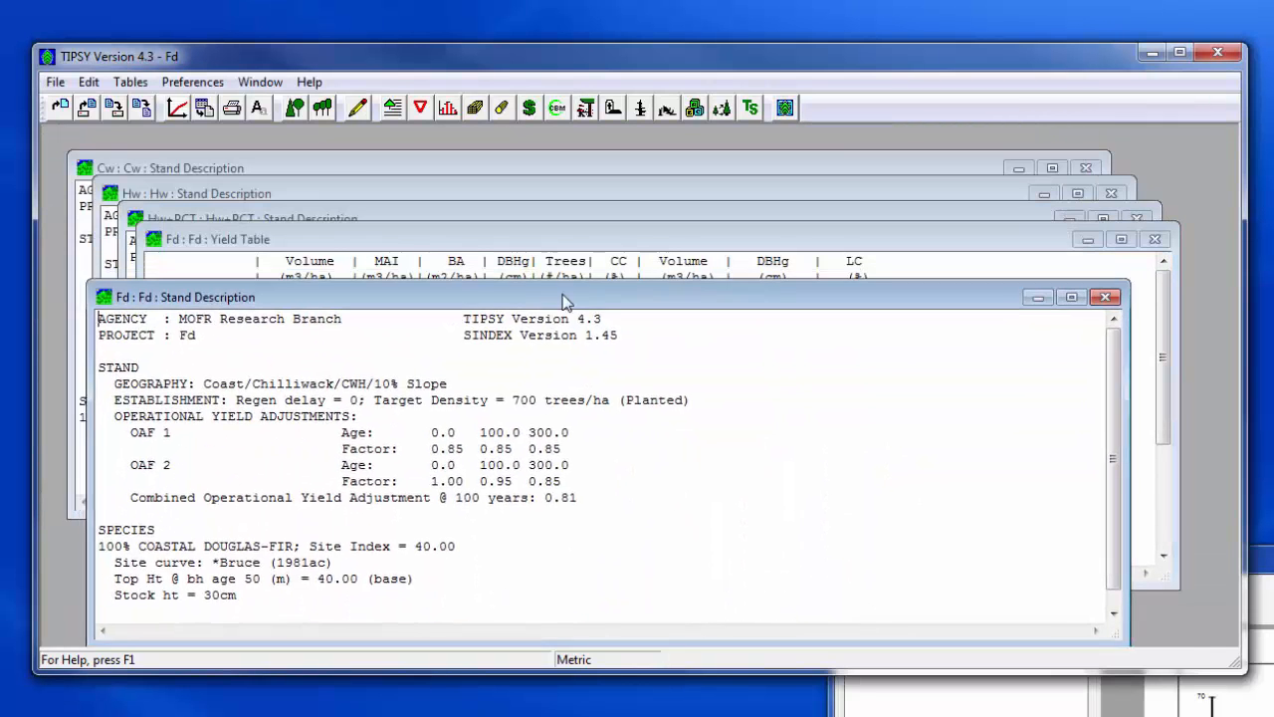
Bring the Cw stand description to the front and generate its yield table with only the Merchantable 17.5+ limit.
{"action": "left_click_drag", "start_coordinate": [541, 261], "coordinate": [592, 282]}
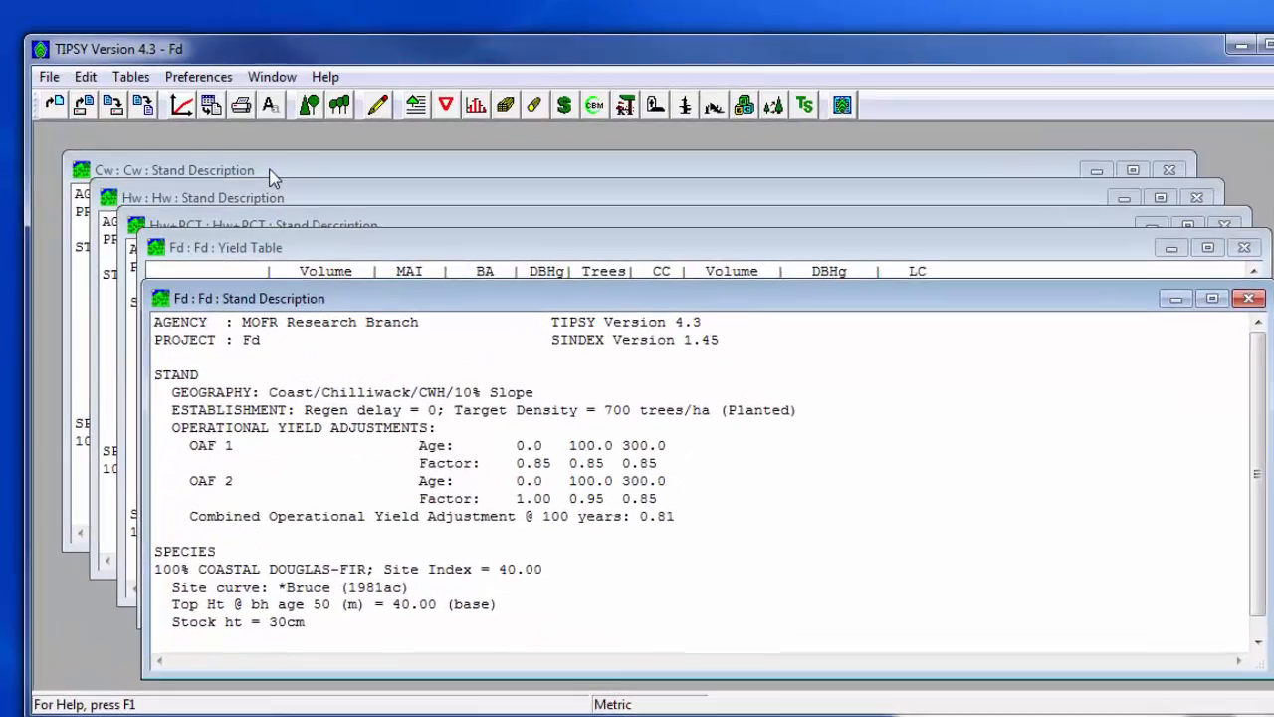
{"action": "left_click", "coordinate": [258, 167]}
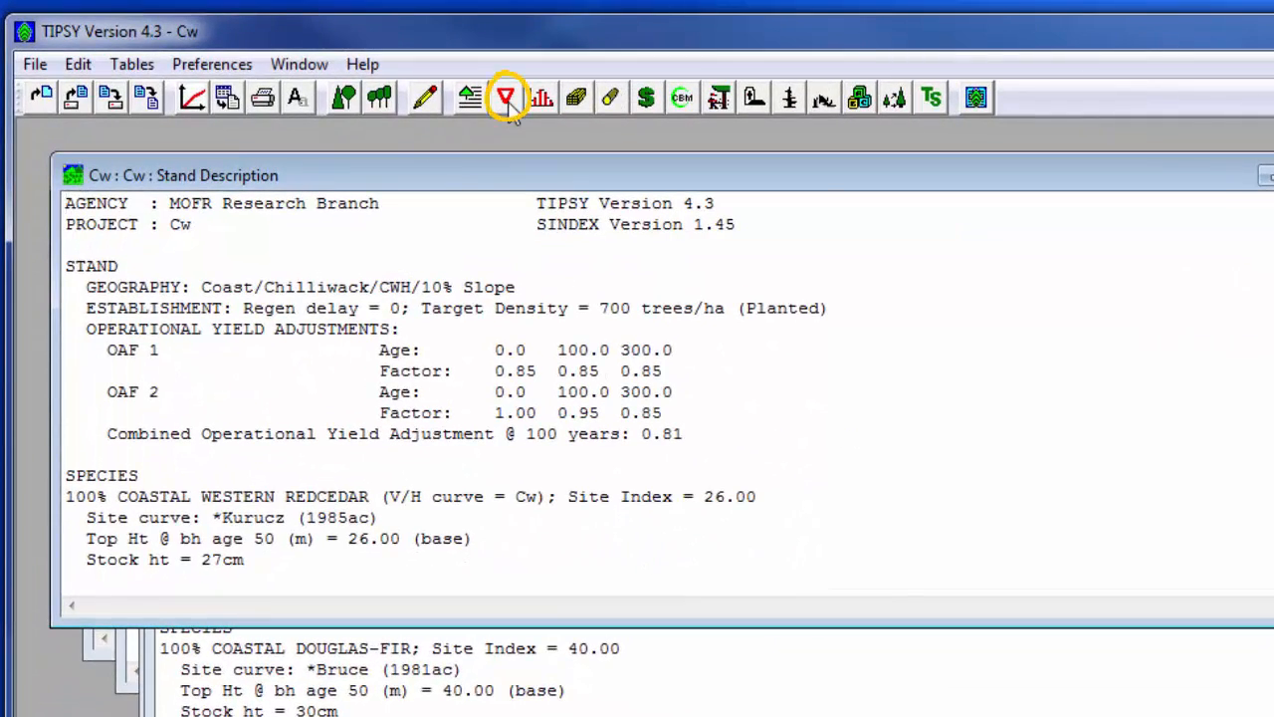
{"action": "left_click", "coordinate": [508, 101]}
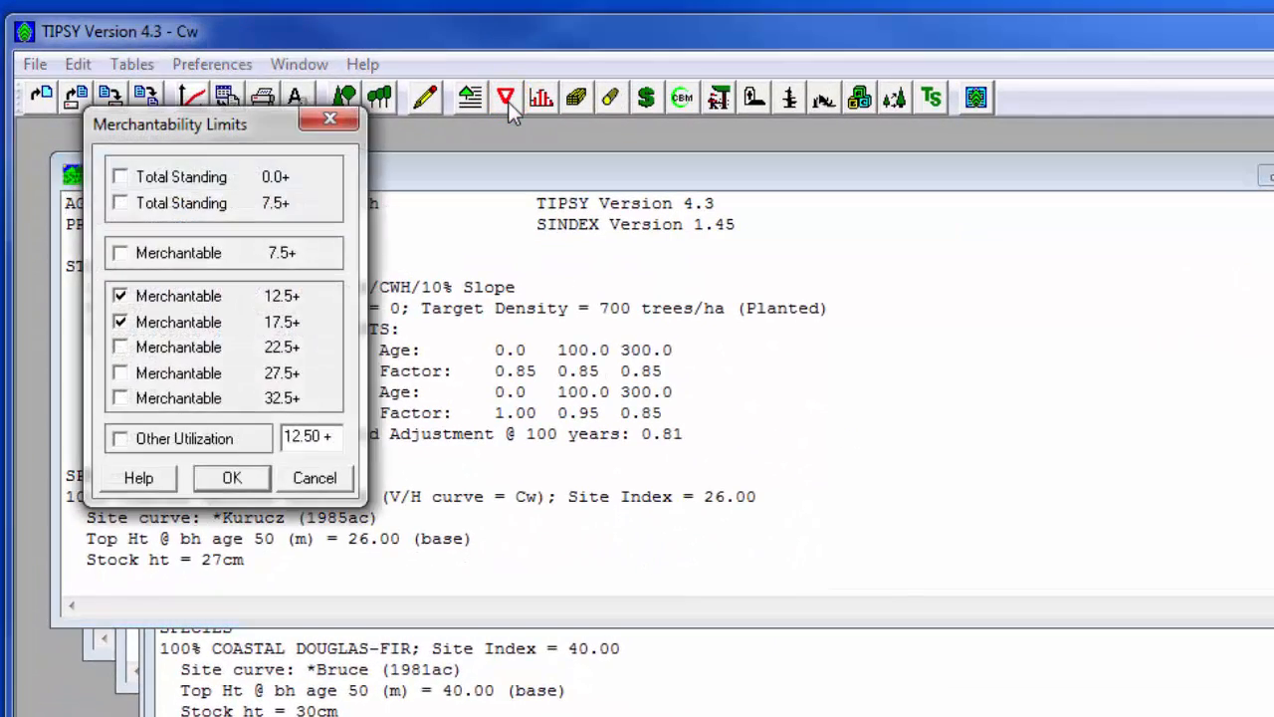
{"action": "left_click", "coordinate": [120, 296]}
{"action": "left_click", "coordinate": [231, 477]}
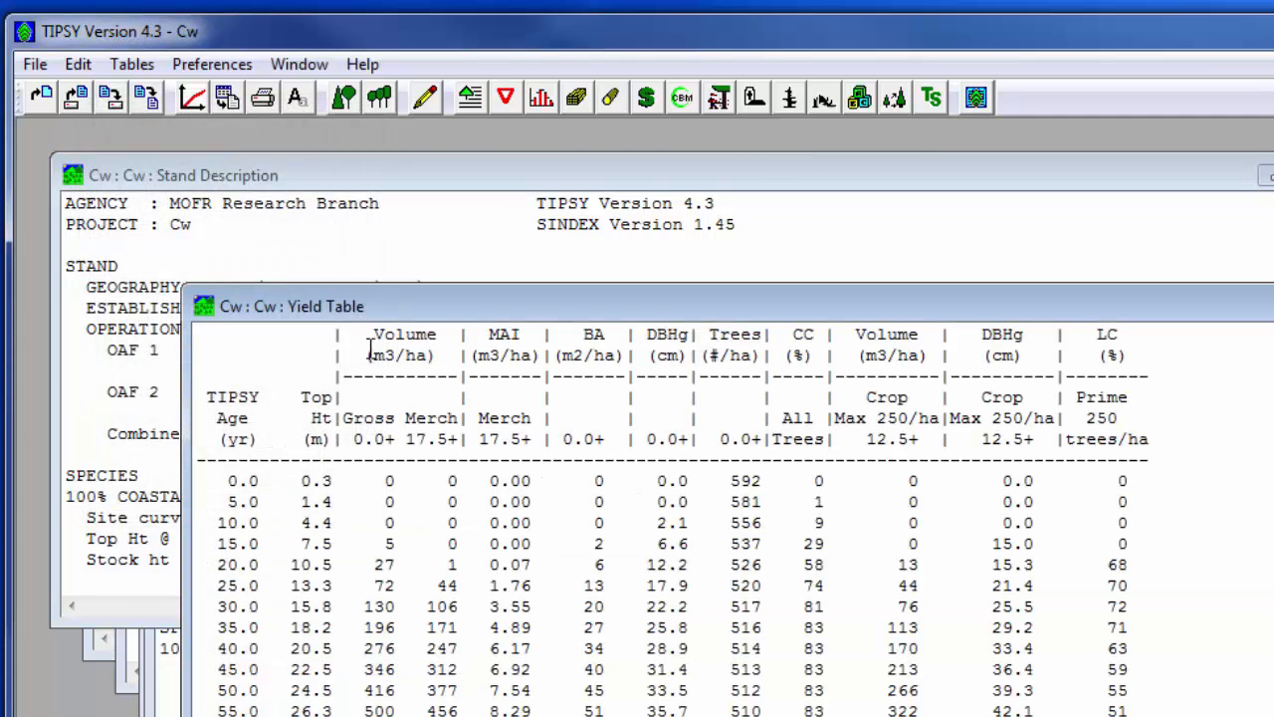
Graph DBHg 0.0+ for the Cw yield table and move the graph window out of the way.
{"action": "left_click_drag", "start_coordinate": [368, 307], "coordinate": [249, 223]}
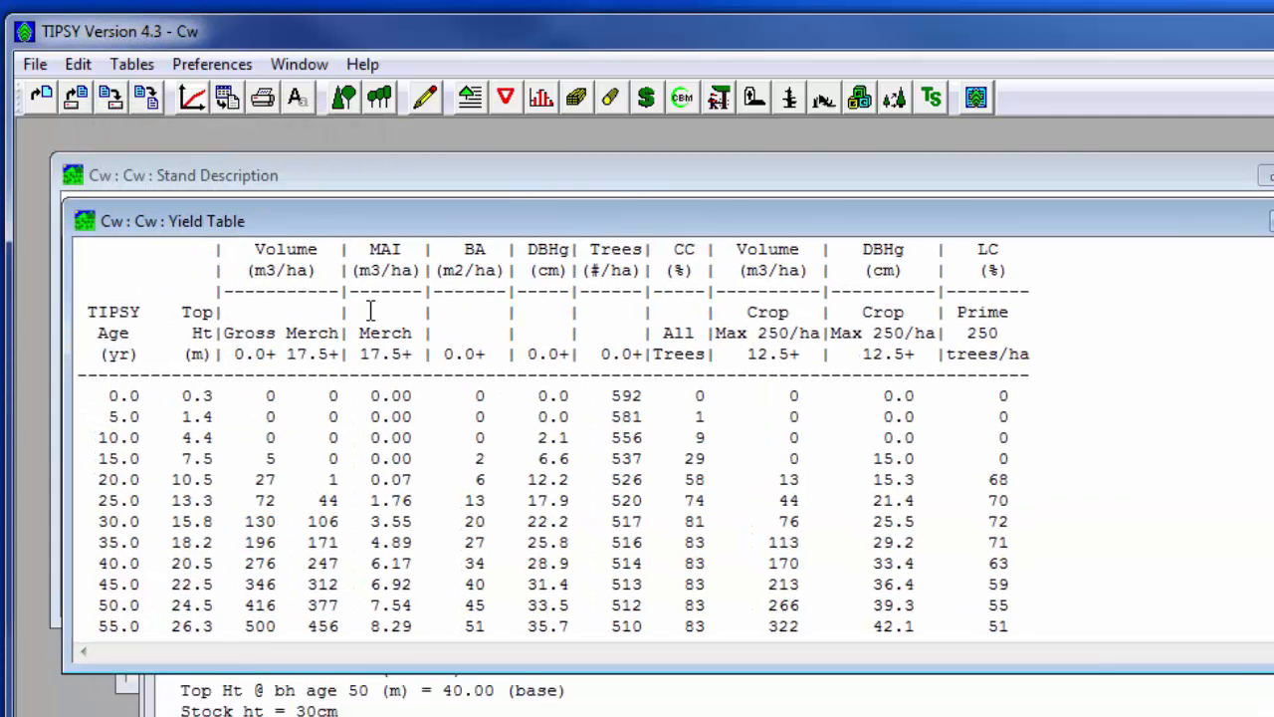
{"action": "left_click", "coordinate": [191, 99]}
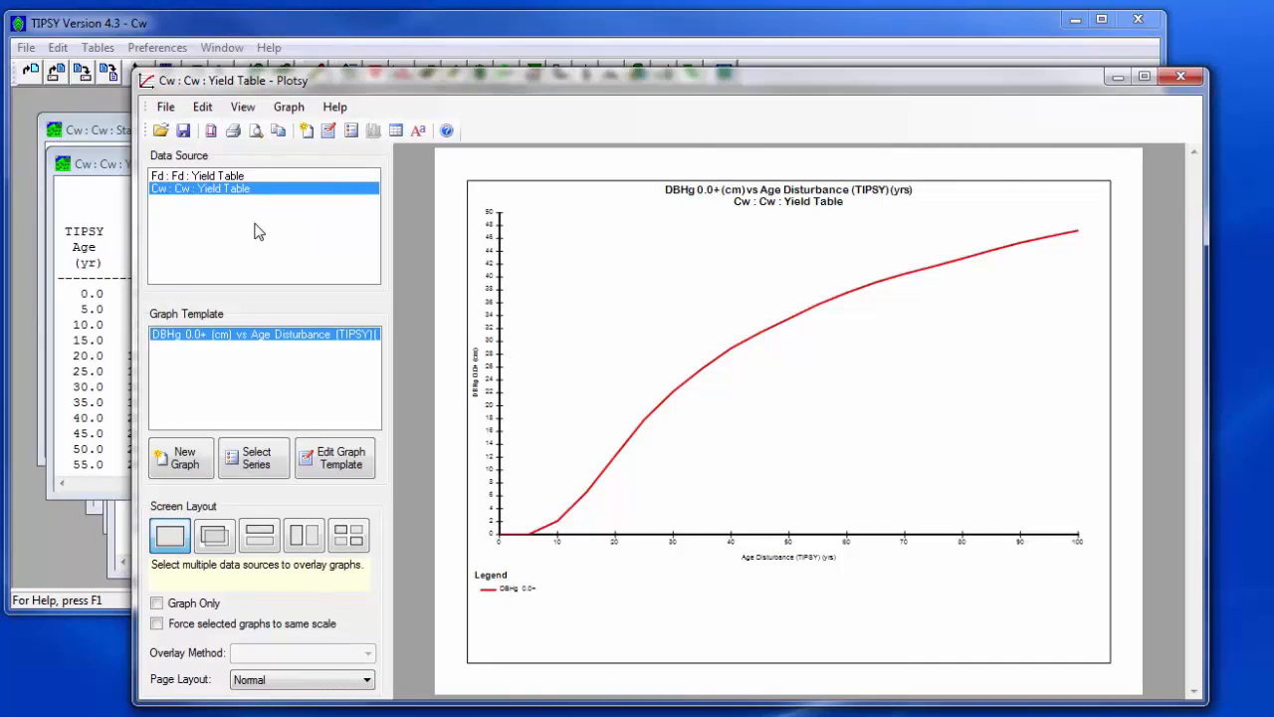
{"action": "left_click_drag", "start_coordinate": [331, 82], "coordinate": [1000, 526]}
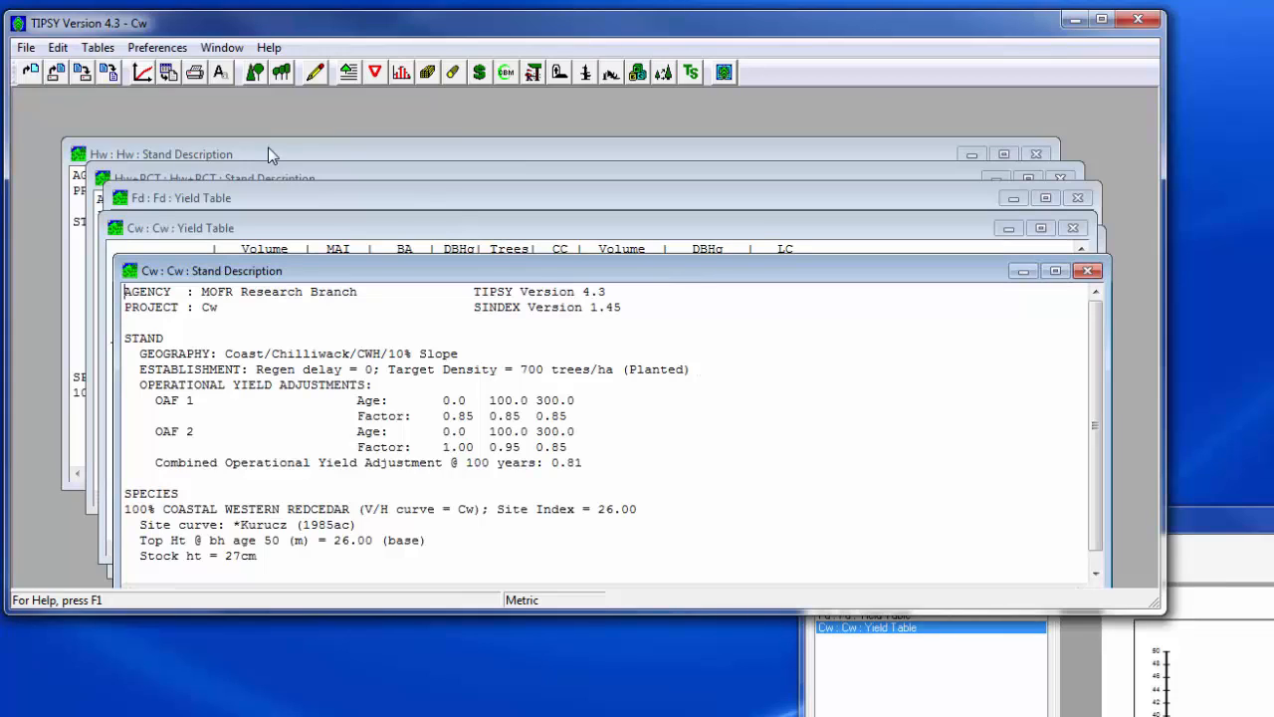
Generate the yield table for the Hw stand with only the Merchantable 17.5+ limit and add it to the DBHg graph.
{"action": "left_click", "coordinate": [267, 147]}
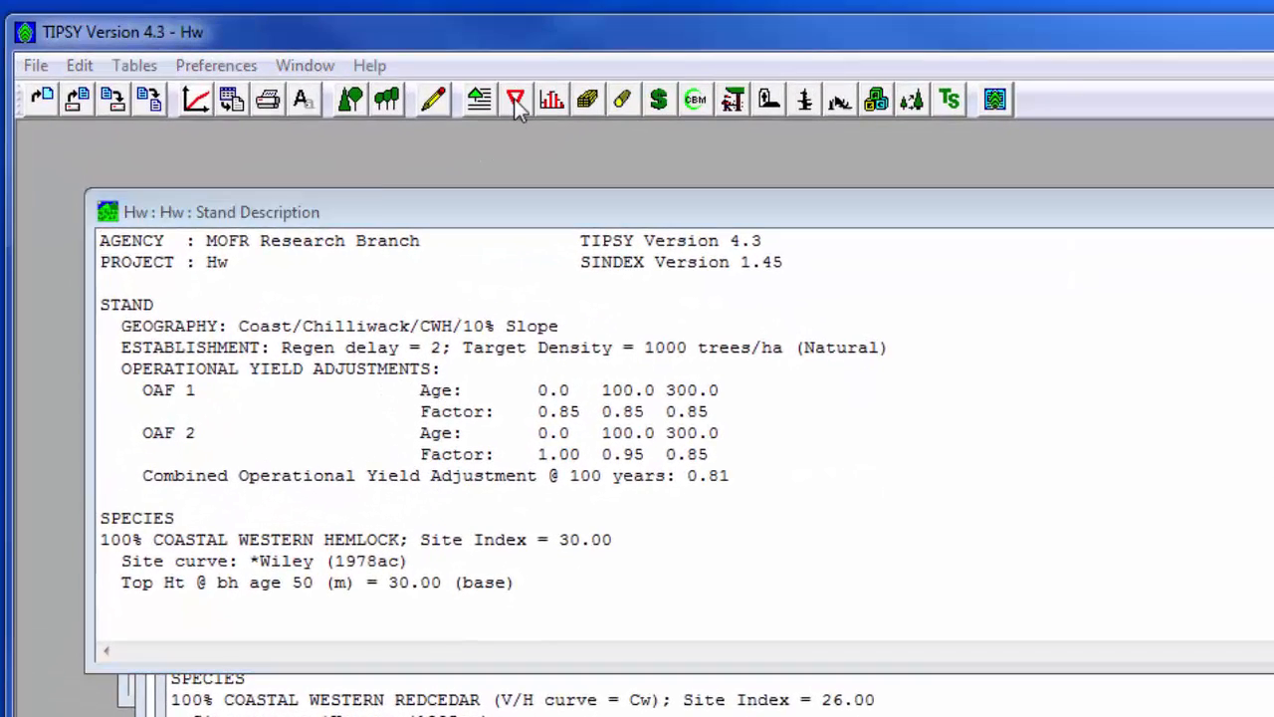
{"action": "left_click", "coordinate": [515, 100]}
{"action": "left_click", "coordinate": [121, 302]}
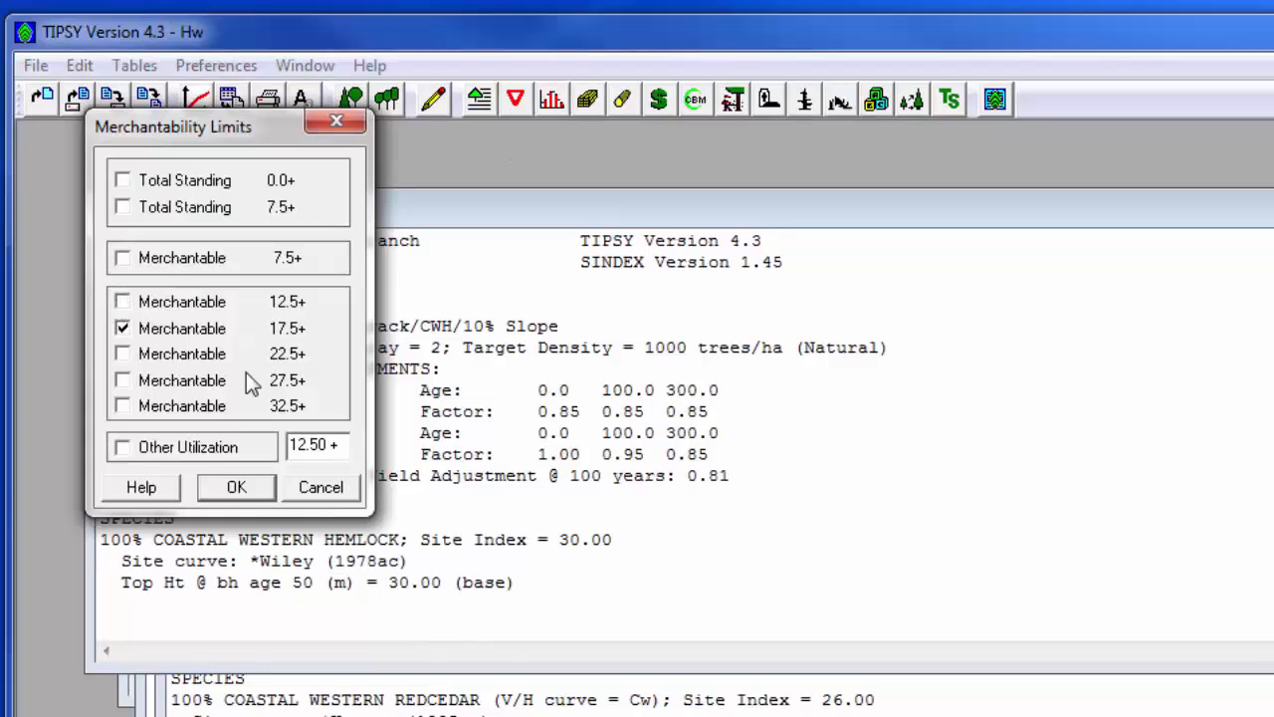
{"action": "left_click", "coordinate": [242, 488]}
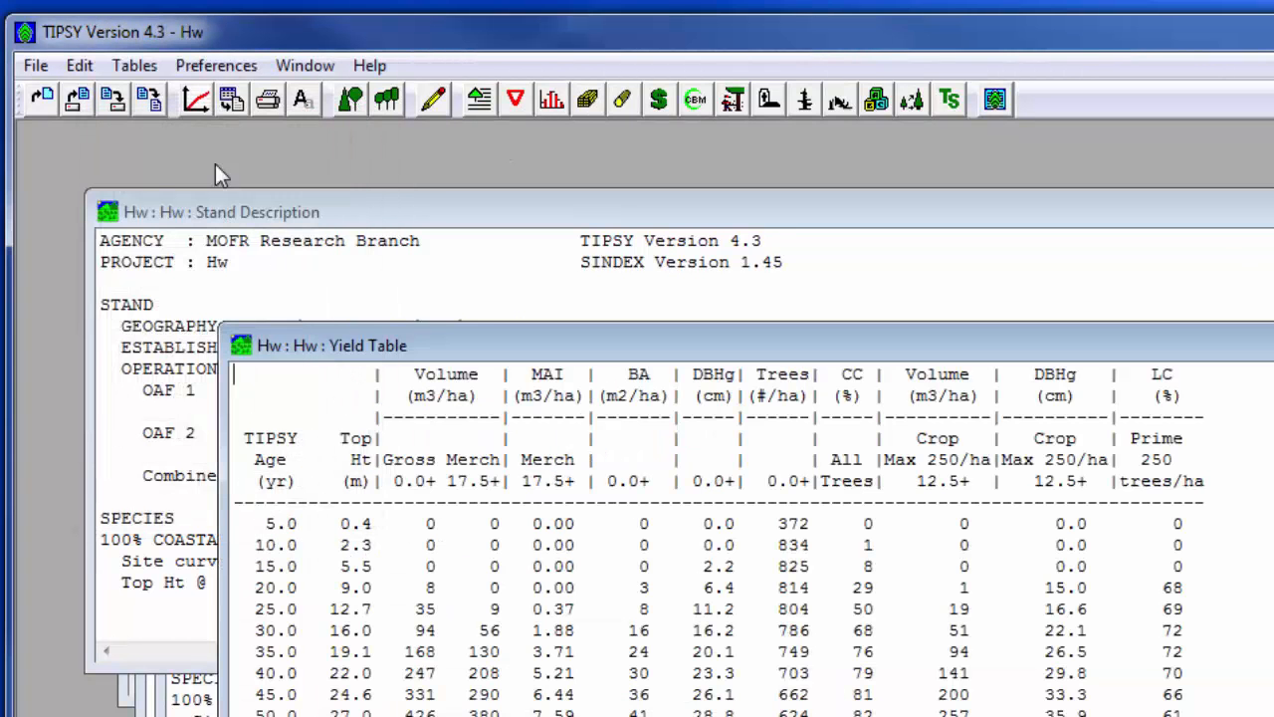
{"action": "left_click", "coordinate": [195, 102]}
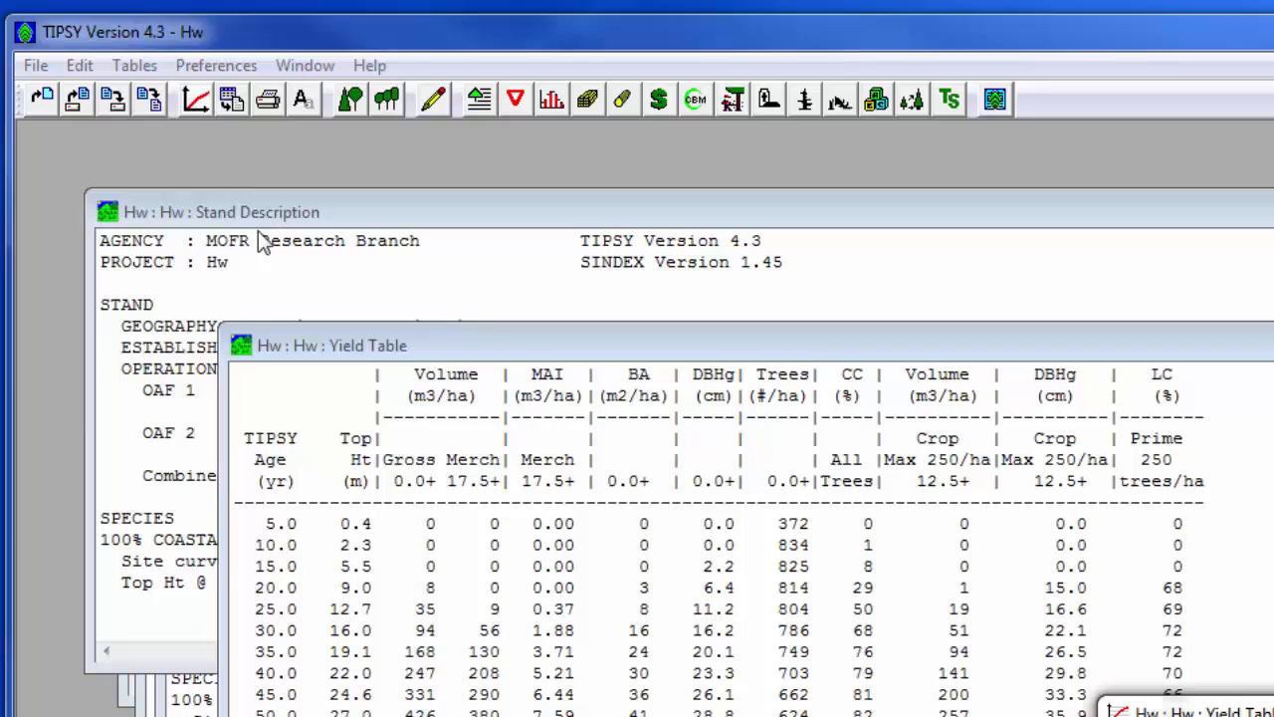
Generate the yield table for the Hw+PCT stand with only the Merchantable 17.5+ limit and add it to the DBHg graph.
{"action": "left_click_drag", "start_coordinate": [254, 209], "coordinate": [363, 413]}
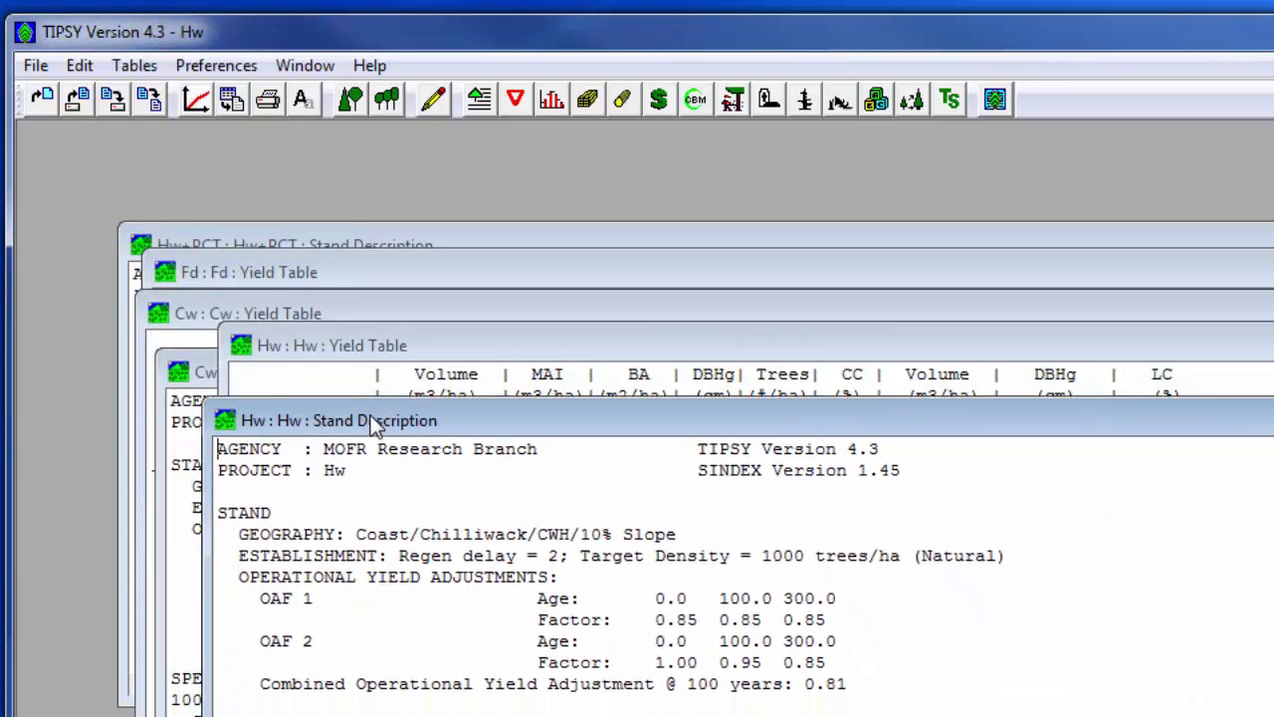
{"action": "left_click", "coordinate": [269, 236]}
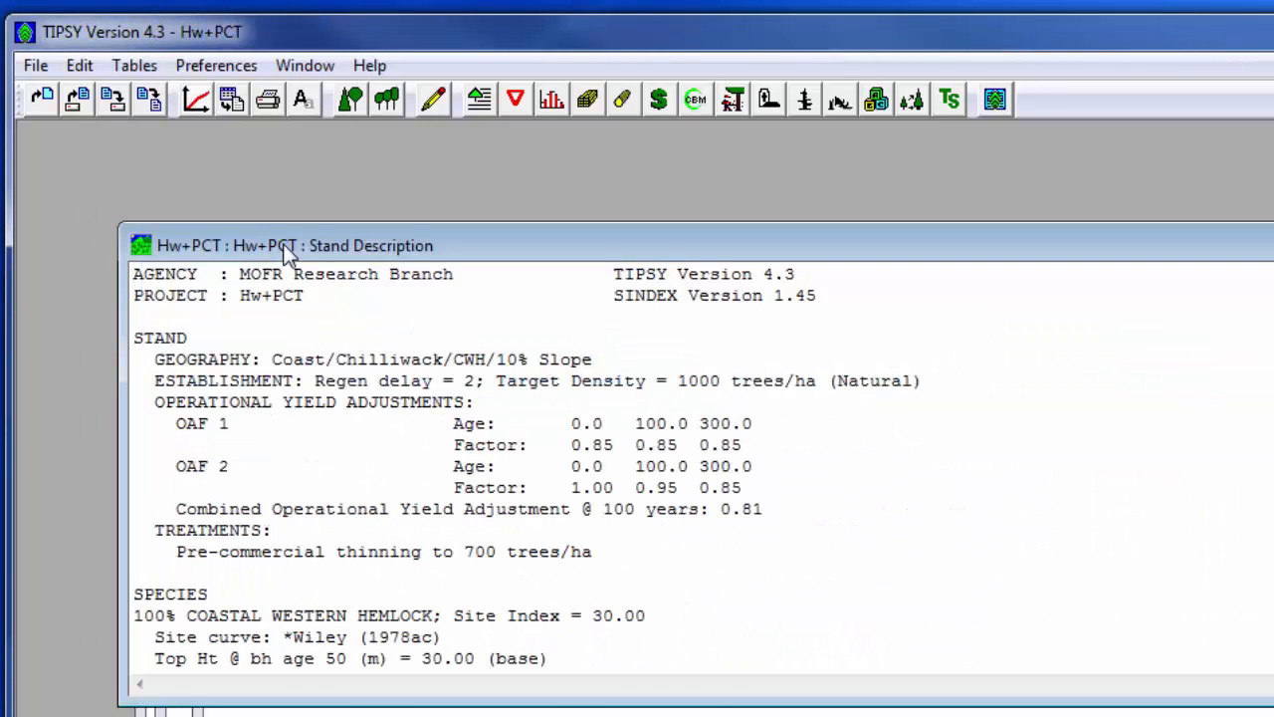
{"action": "left_click_drag", "start_coordinate": [269, 236], "coordinate": [240, 203]}
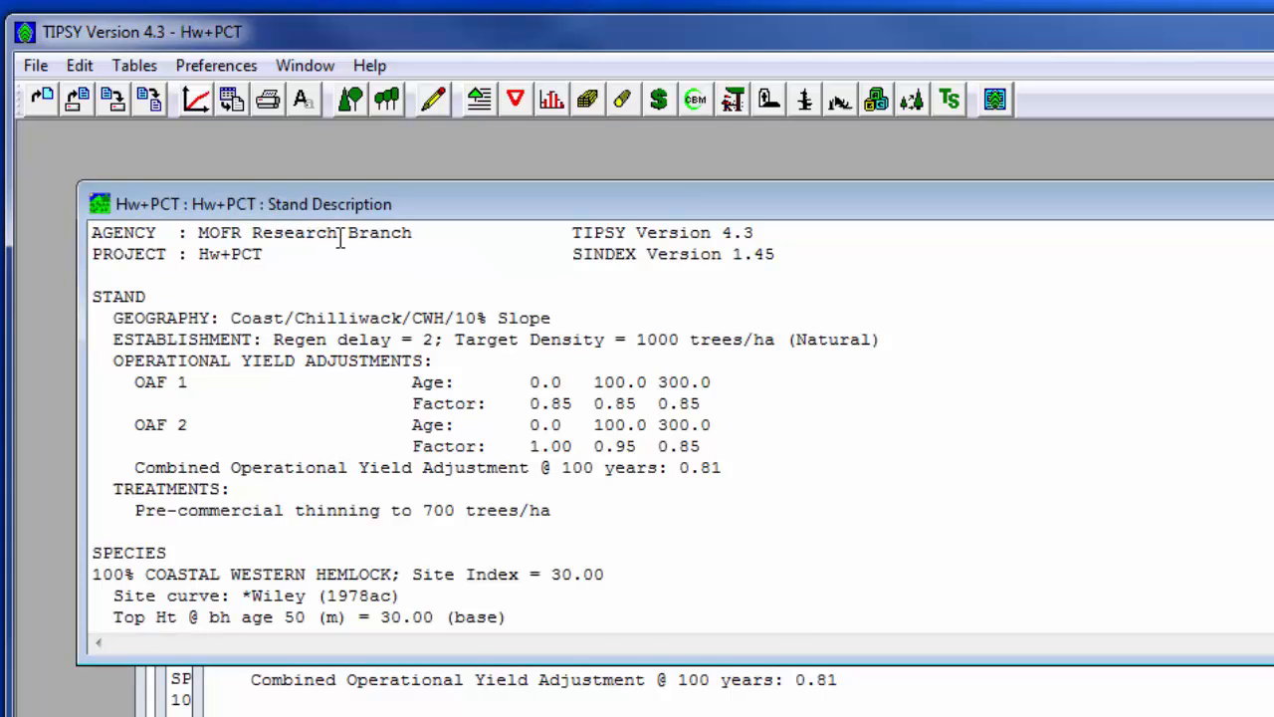
{"action": "left_click", "coordinate": [517, 110]}
{"action": "left_click", "coordinate": [122, 302]}
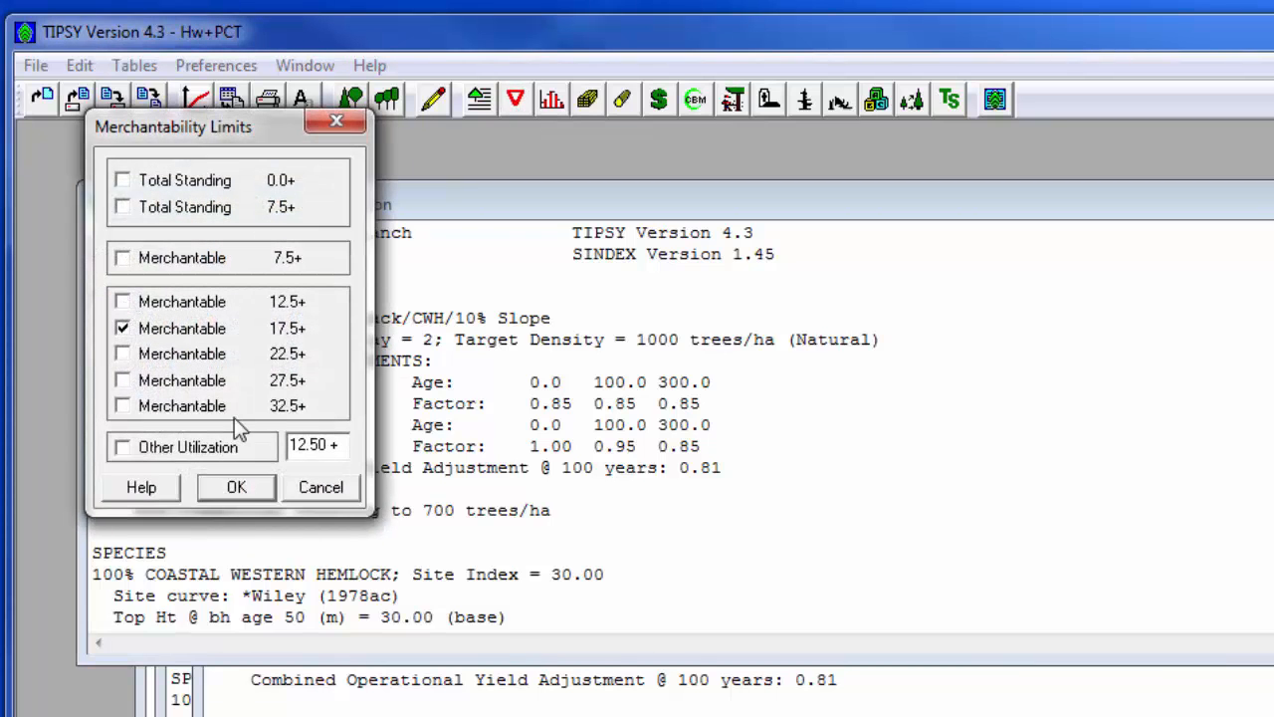
{"action": "left_click", "coordinate": [254, 488]}
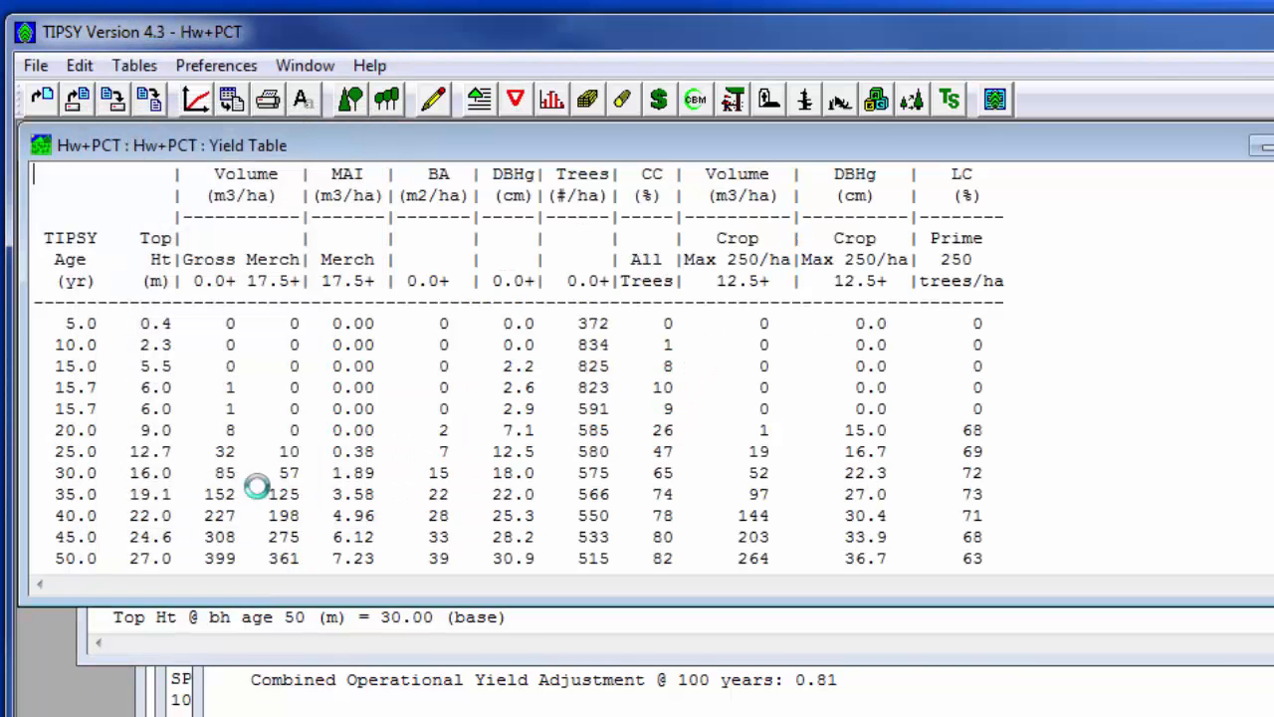
{"action": "left_click", "coordinate": [198, 112]}
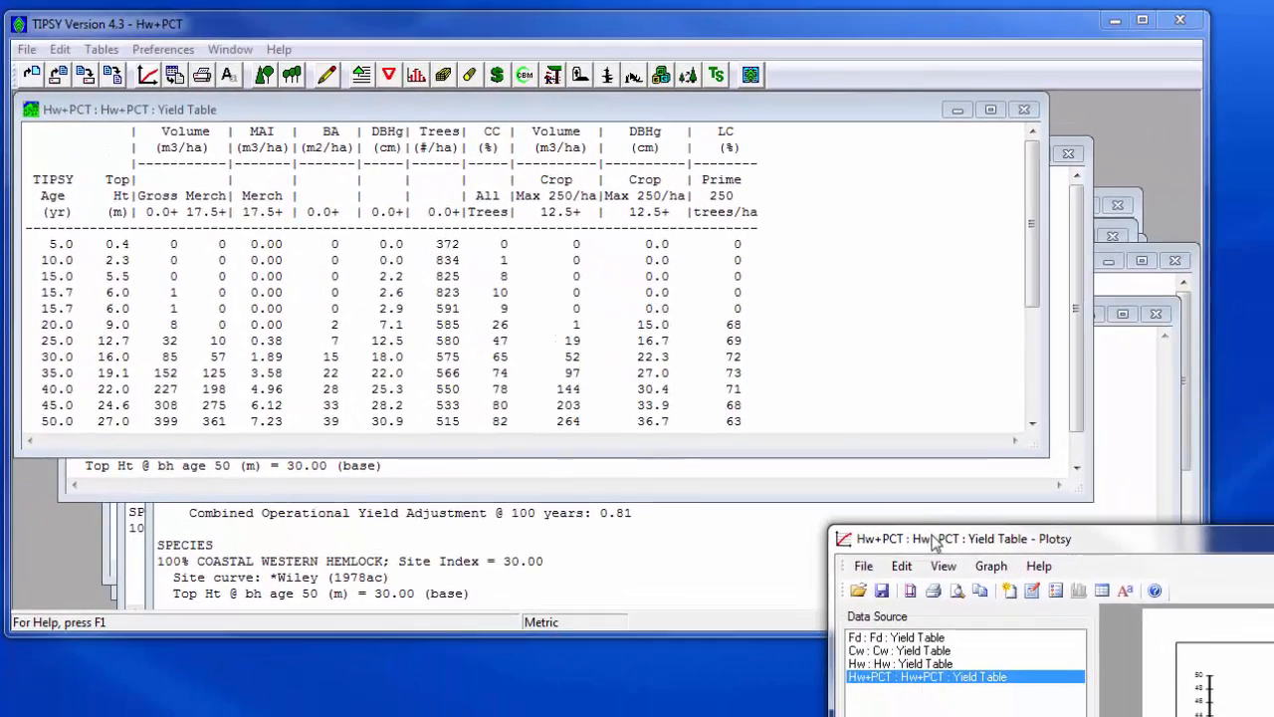
Select the Fd, Cw, Hw and Hw+PCT yield tables as data sources and overlay their DBHg 0.0+ curves in one graph.
{"action": "left_click_drag", "start_coordinate": [936, 542], "coordinate": [178, 118]}
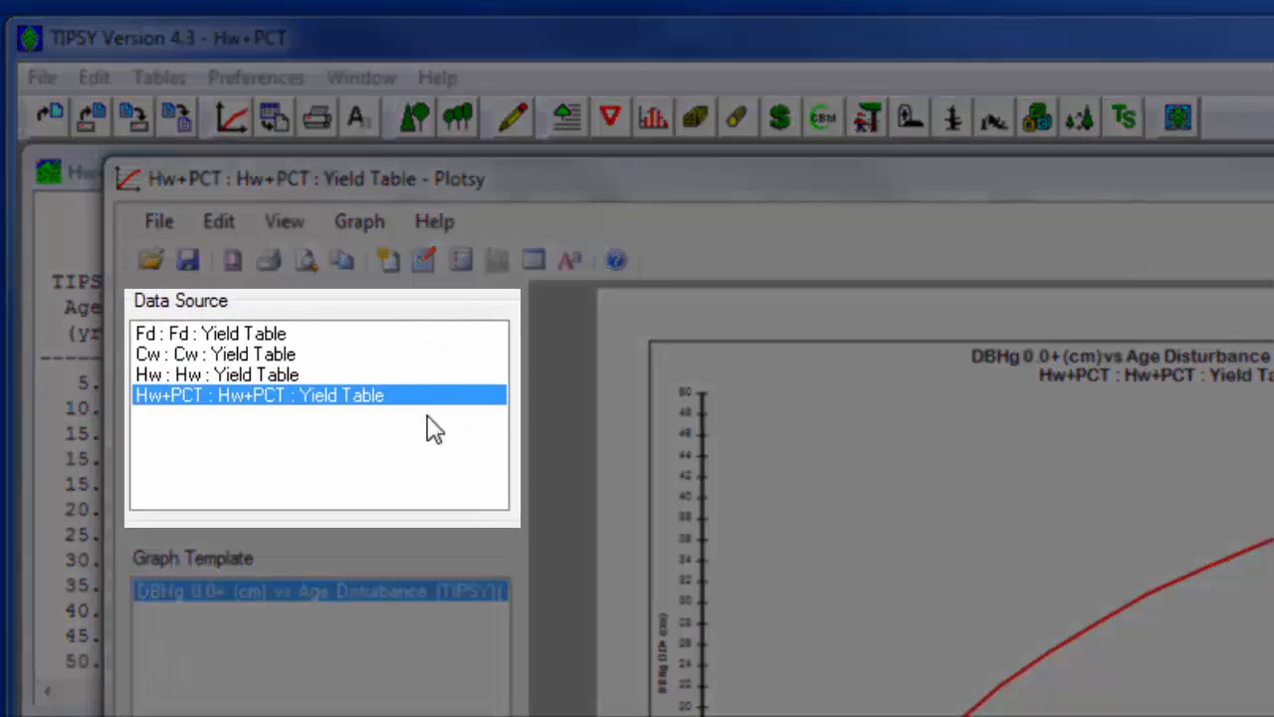
{"action": "left_click", "coordinate": [397, 331], "text": "shift"}
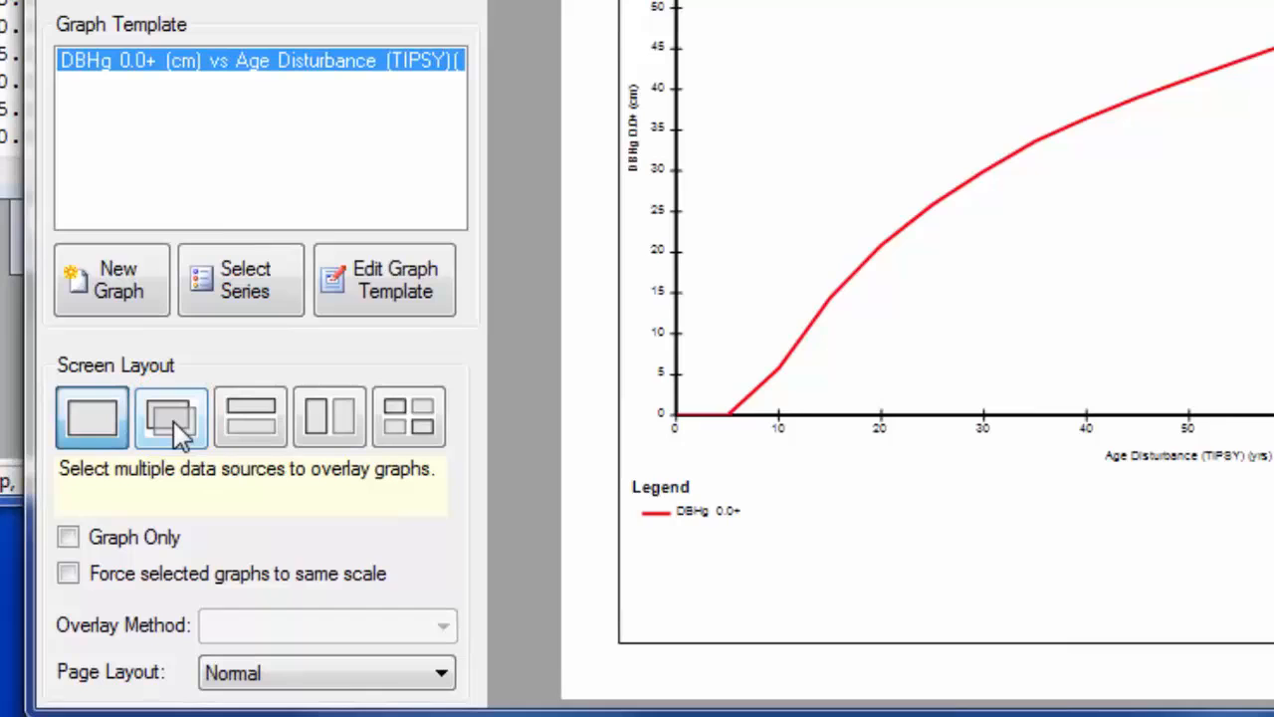
{"action": "left_click", "coordinate": [175, 431]}
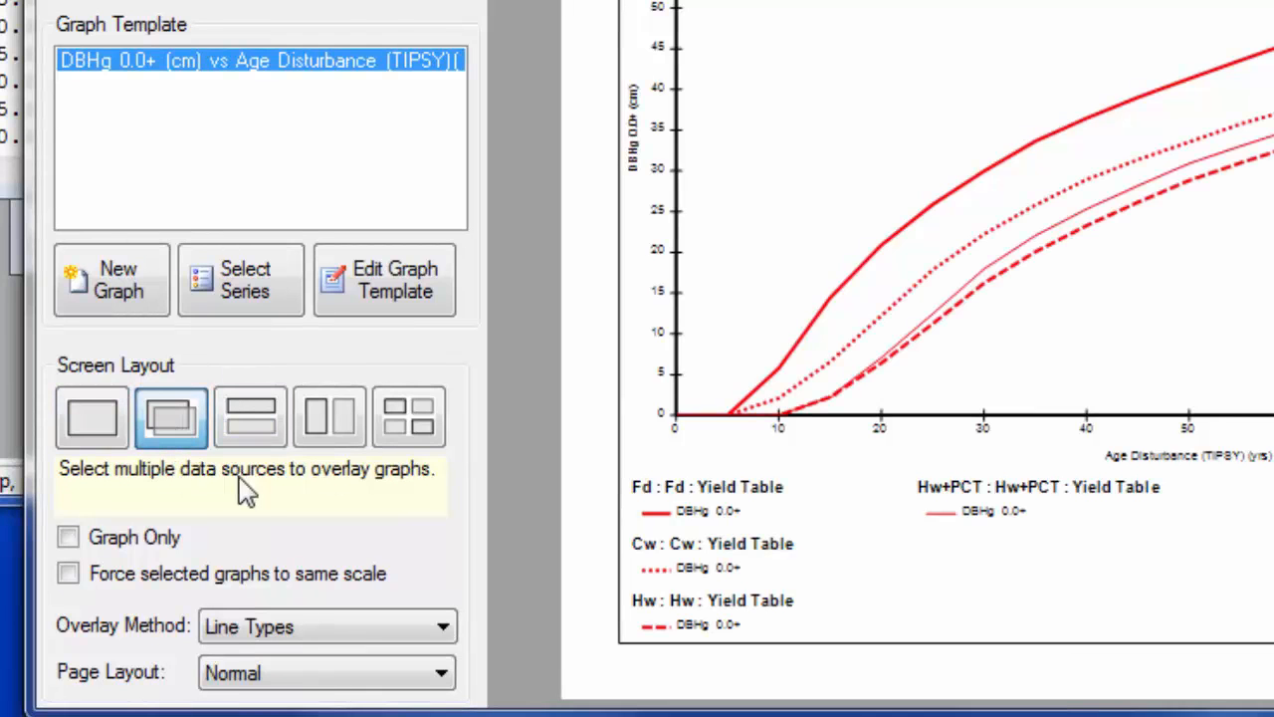
Try the Lighter and Colours overlay methods on the combined graph and return to Line Types.
{"action": "left_click", "coordinate": [350, 637]}
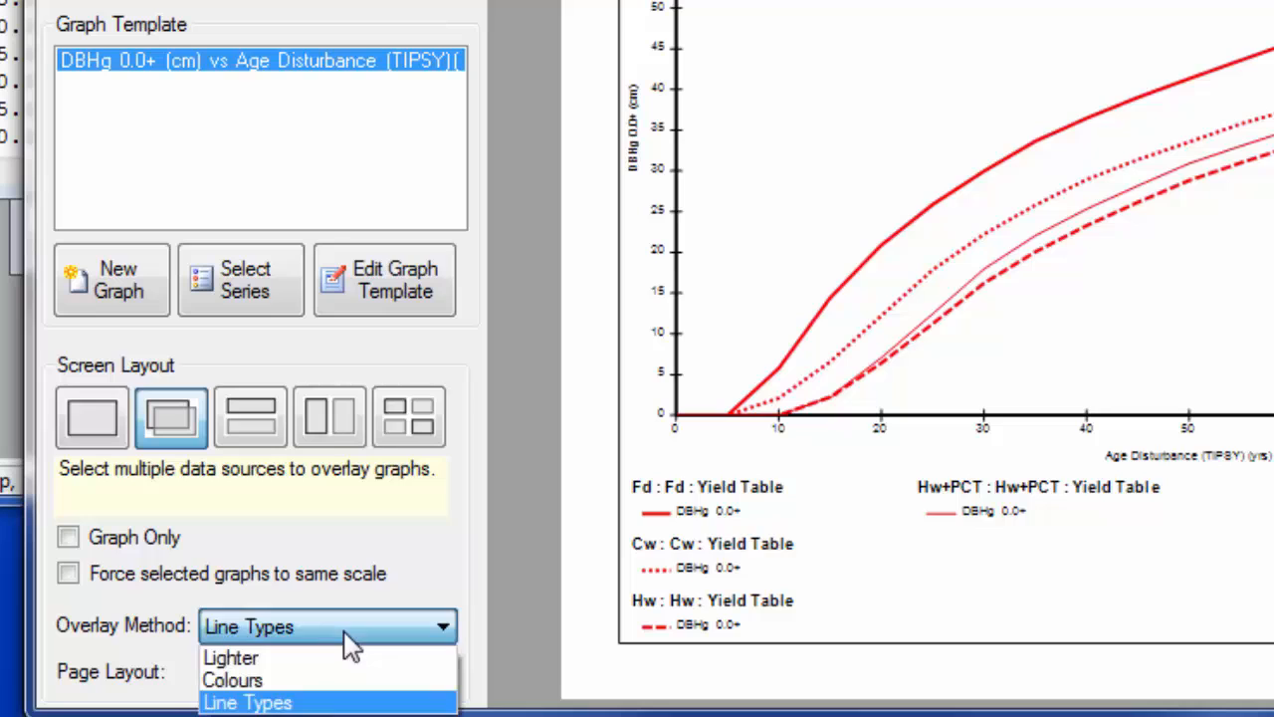
{"action": "left_click", "coordinate": [341, 657]}
{"action": "left_click", "coordinate": [340, 625]}
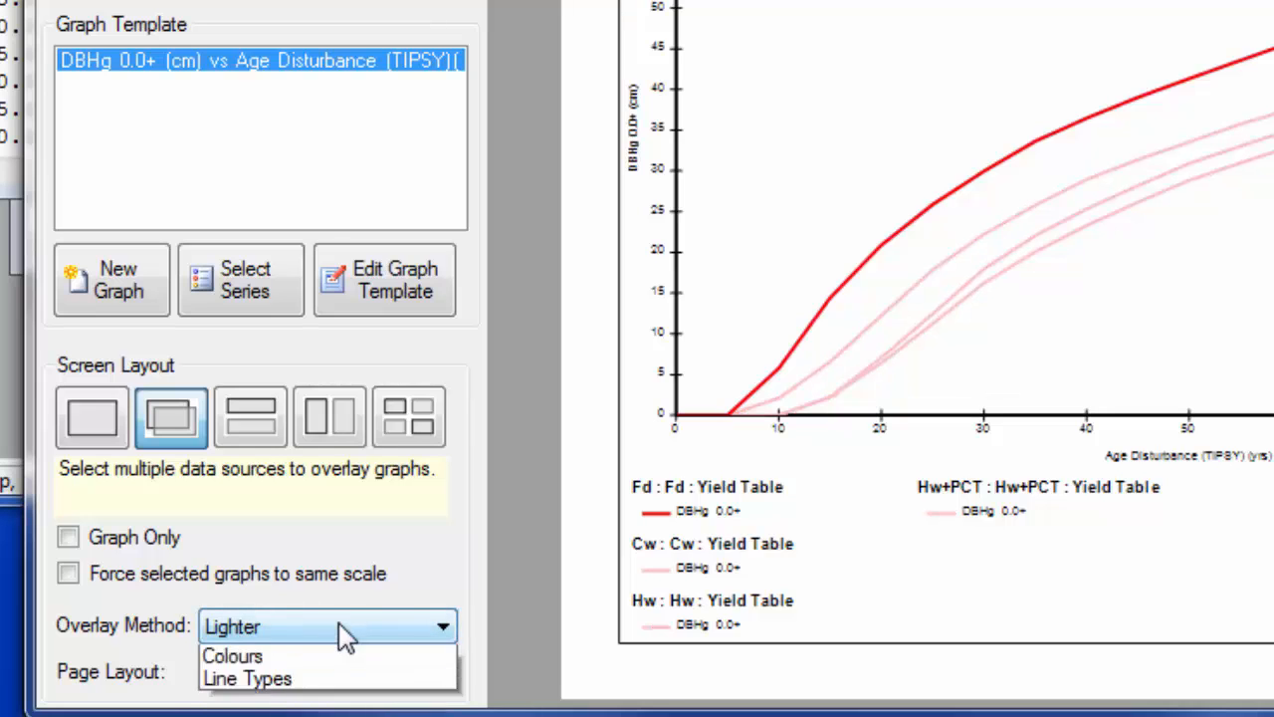
{"action": "left_click", "coordinate": [340, 678]}
{"action": "left_click", "coordinate": [350, 627]}
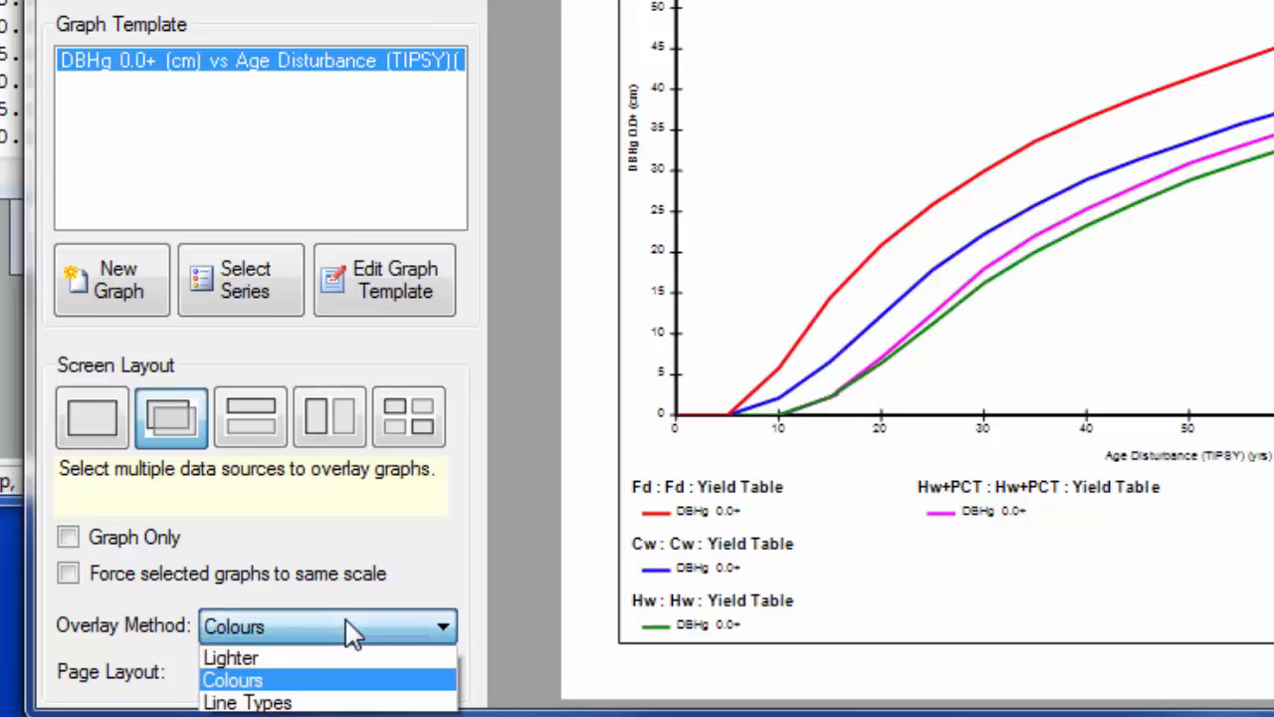
{"action": "left_click", "coordinate": [348, 703]}
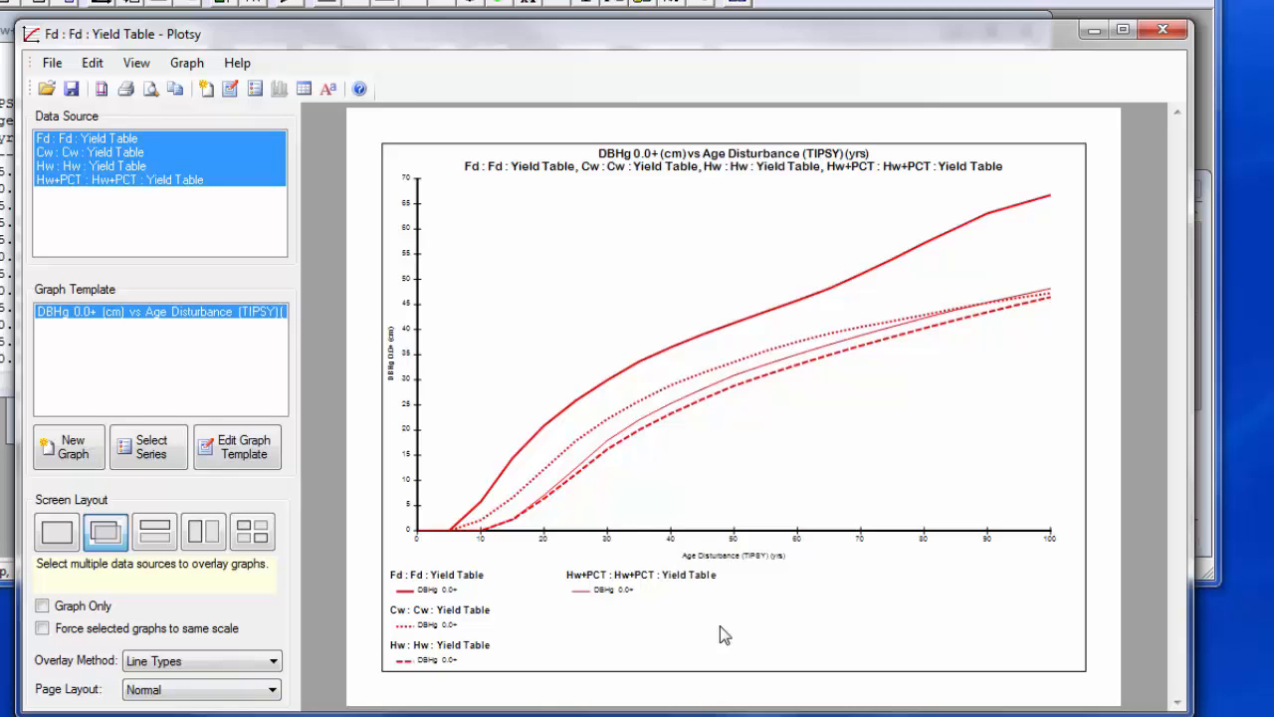
Save the overlaid DBHg graph and close the graph window.
{"action": "left_click", "coordinate": [52, 64]}
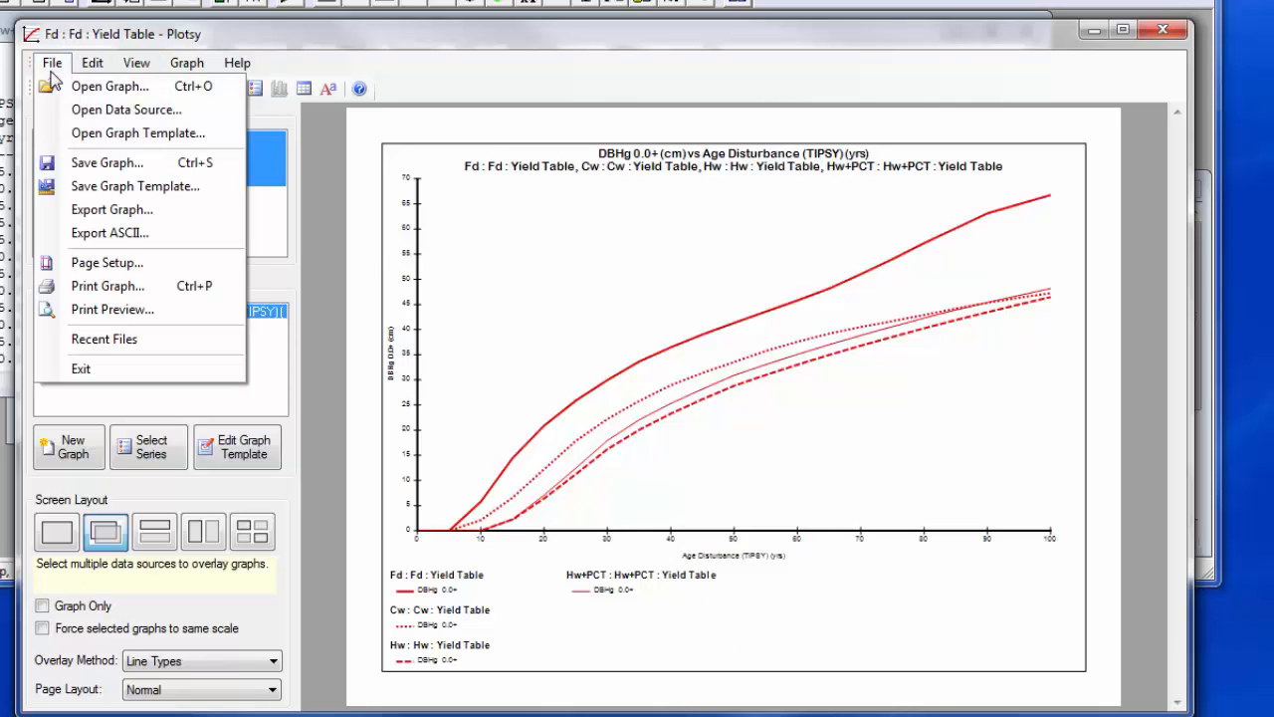
{"action": "left_click", "coordinate": [82, 164]}
{"action": "left_click", "coordinate": [592, 451]}
{"action": "left_click", "coordinate": [692, 525]}
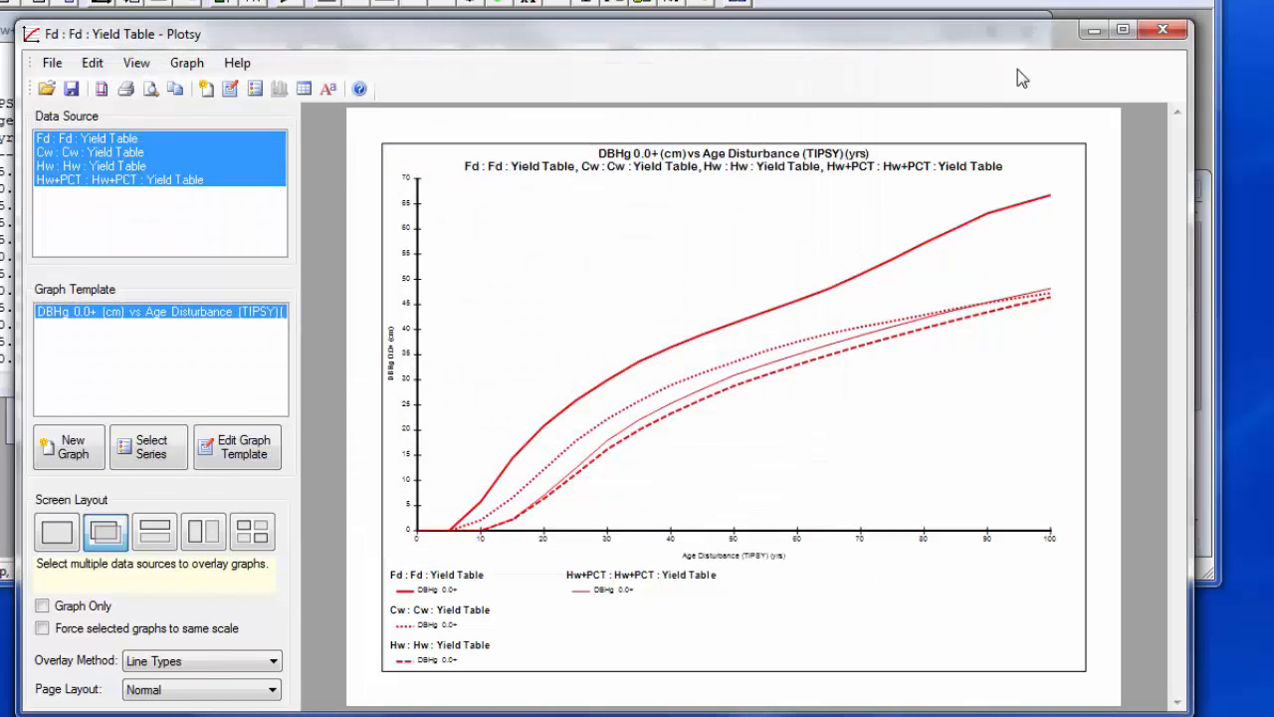
{"action": "left_click", "coordinate": [1163, 30]}
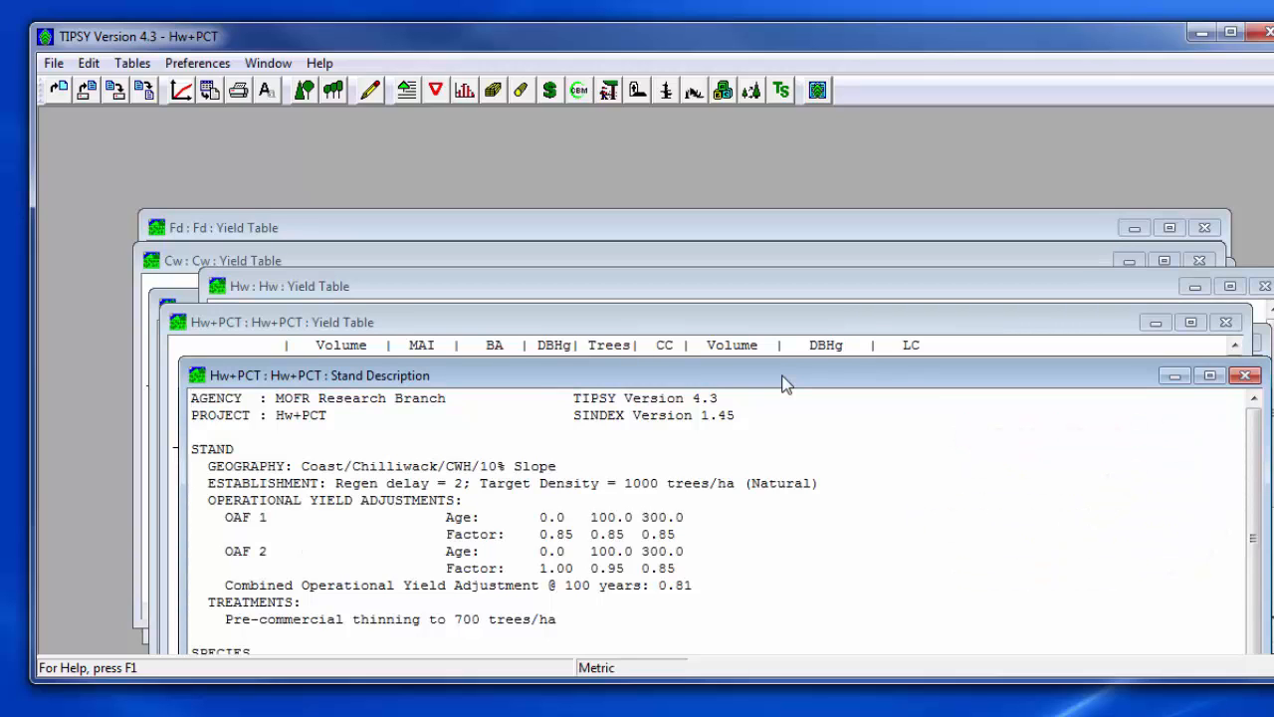
Graph MAI Total 0.0+ from the All column group for the Fd yield table and move the graph window out of the way.
{"action": "left_click", "coordinate": [741, 228]}
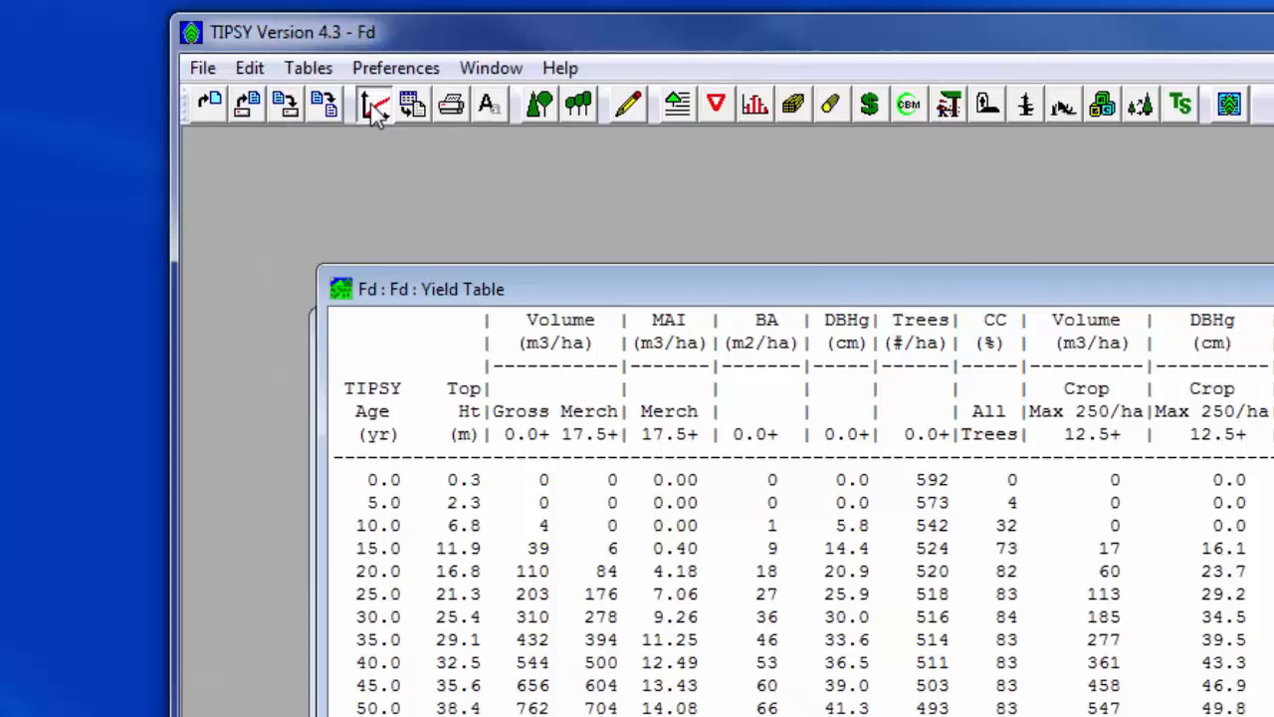
{"action": "left_click", "coordinate": [373, 104]}
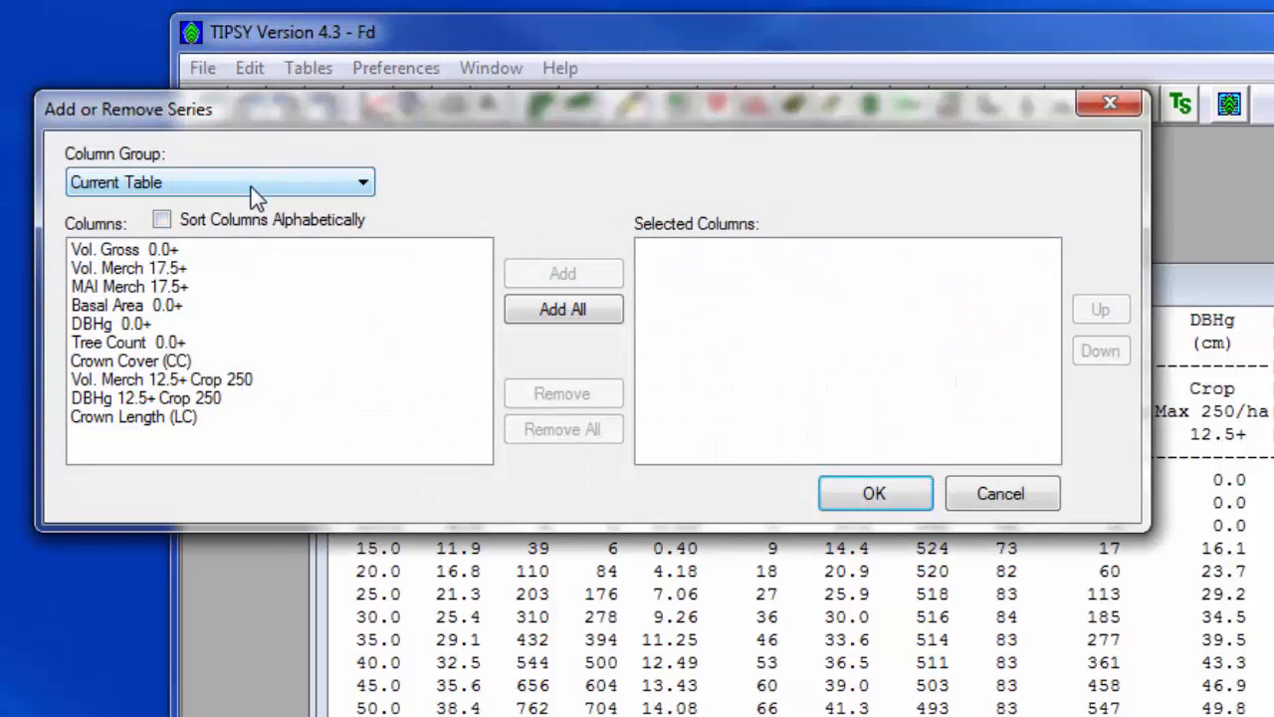
{"action": "left_click", "coordinate": [244, 179]}
{"action": "left_click", "coordinate": [234, 223]}
{"action": "left_click_drag", "start_coordinate": [479, 276], "coordinate": [481, 321]}
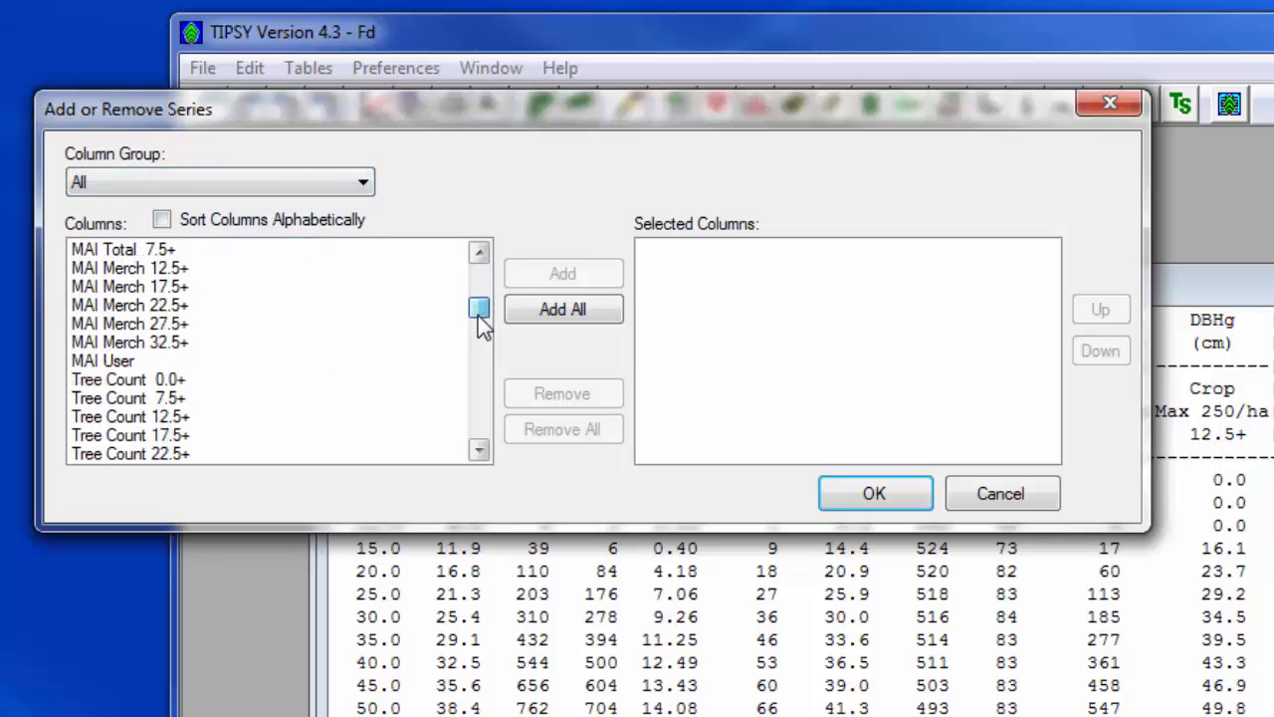
{"action": "double_click", "coordinate": [478, 253]}
{"action": "left_click", "coordinate": [164, 268]}
{"action": "left_click", "coordinate": [554, 276]}
{"action": "left_click", "coordinate": [874, 494]}
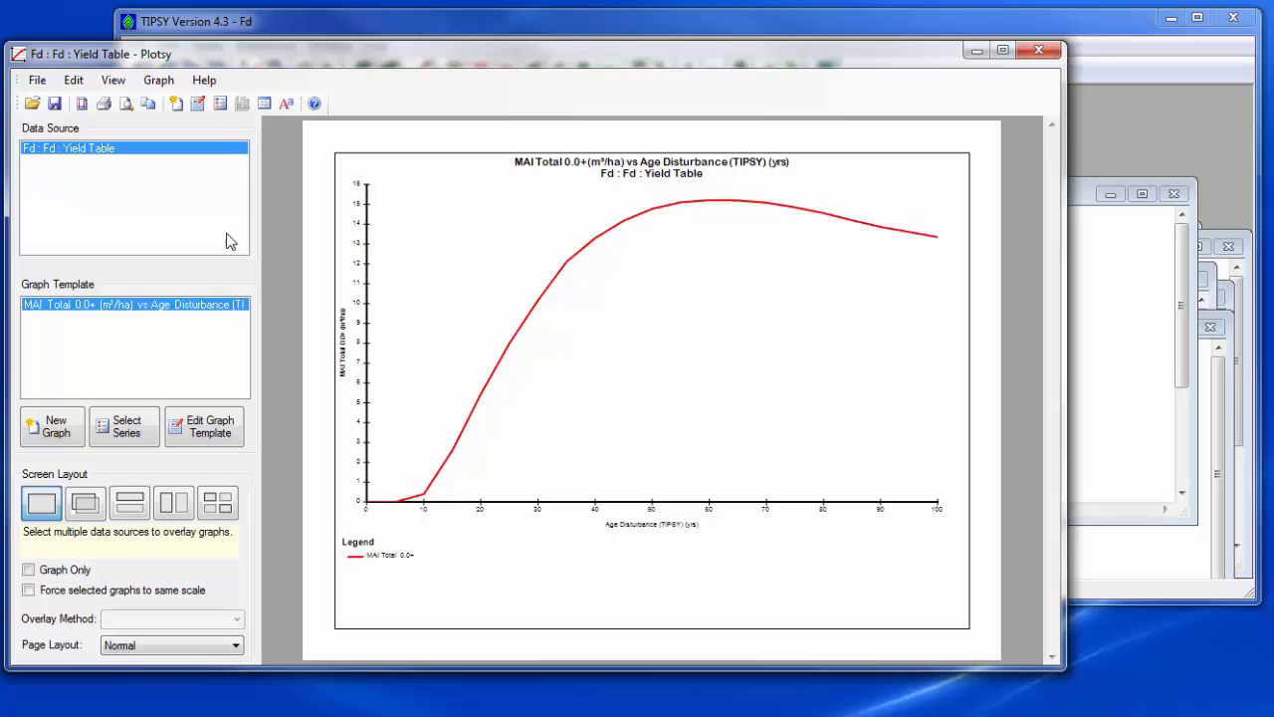
{"action": "left_click_drag", "start_coordinate": [216, 60], "coordinate": [1069, 643]}
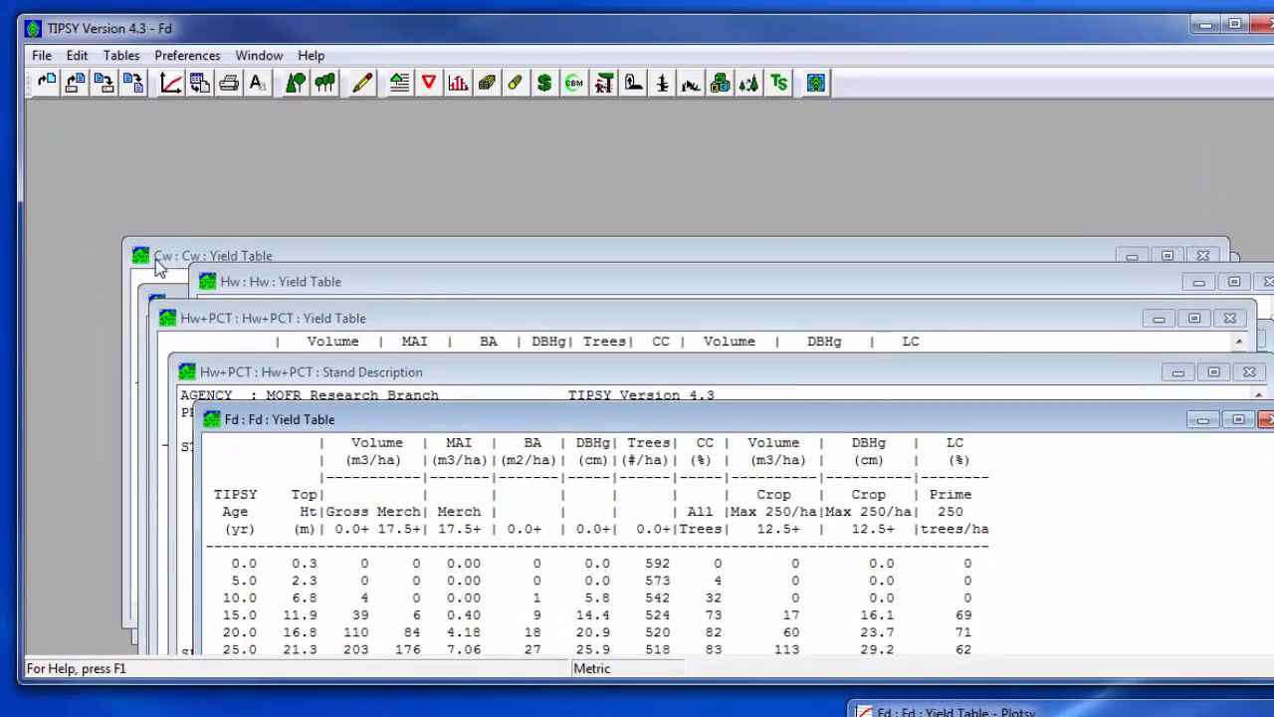
Add the Cw yield table to the MAI Total graph and bring the Hw yield table to the front.
{"action": "left_click", "coordinate": [167, 256]}
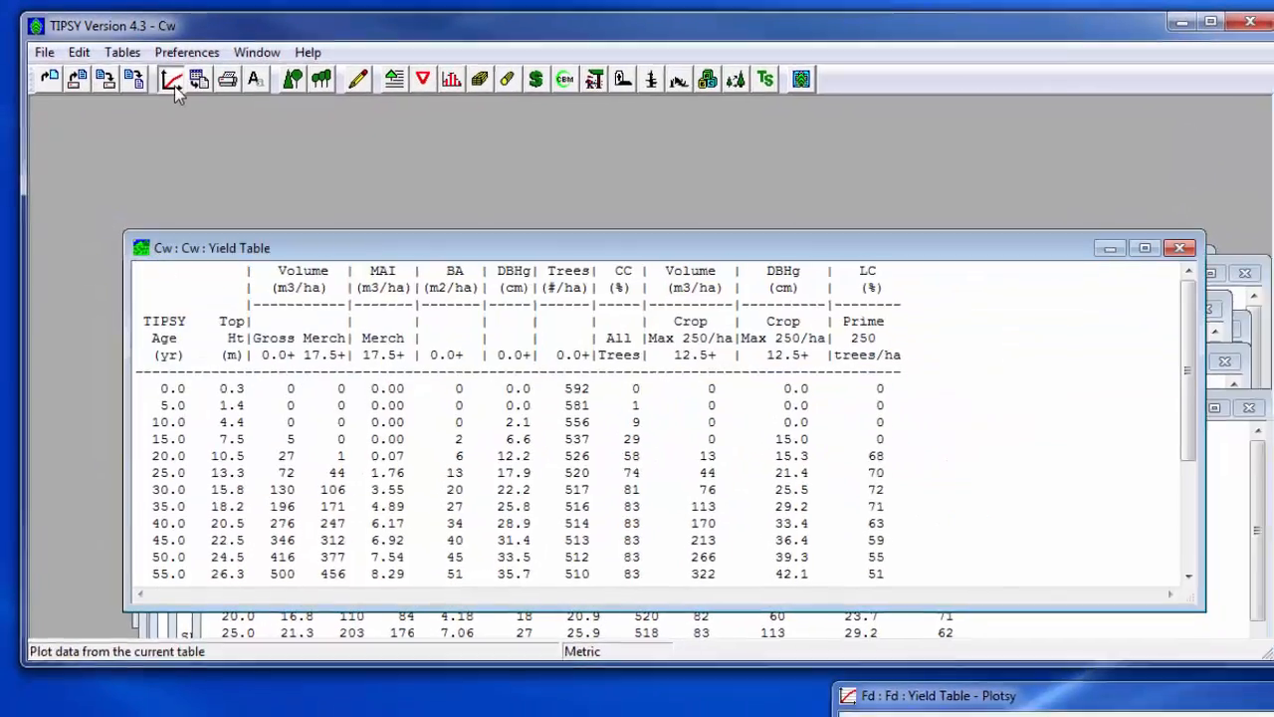
{"action": "left_click", "coordinate": [170, 83]}
{"action": "left_click_drag", "start_coordinate": [284, 256], "coordinate": [349, 389]}
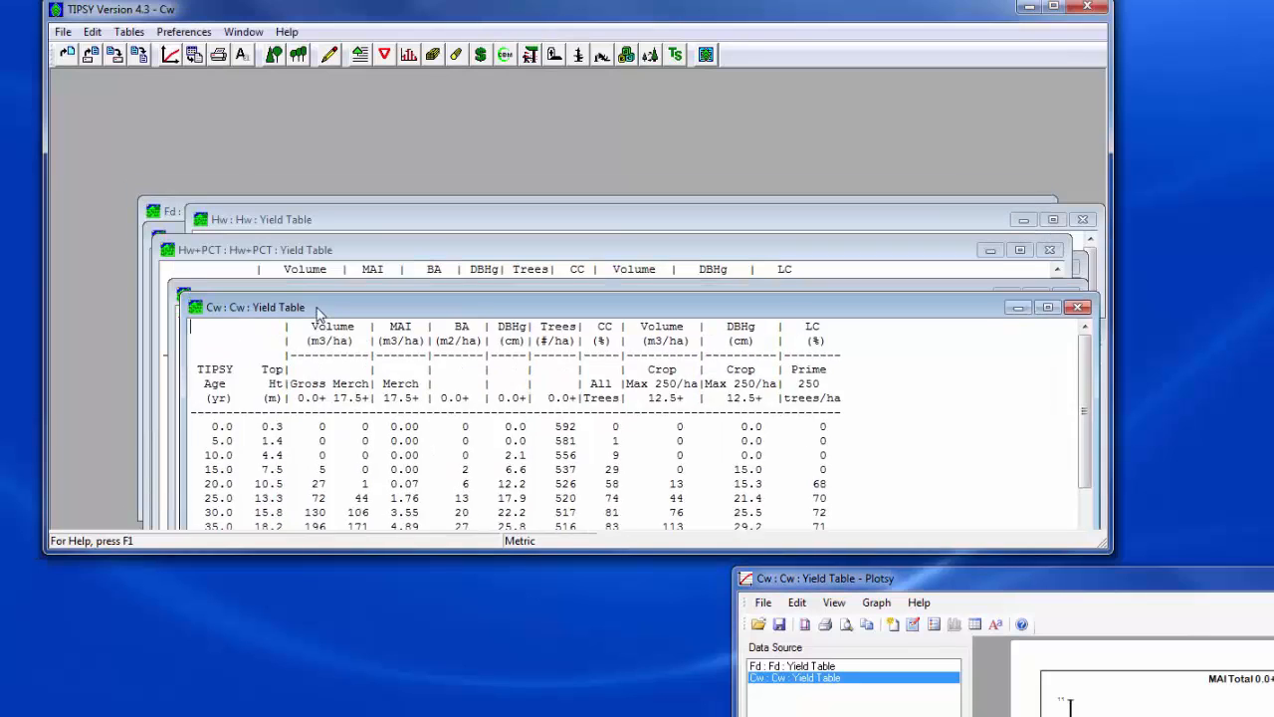
{"action": "left_click_drag", "start_coordinate": [318, 311], "coordinate": [341, 345]}
{"action": "left_click", "coordinate": [294, 215]}
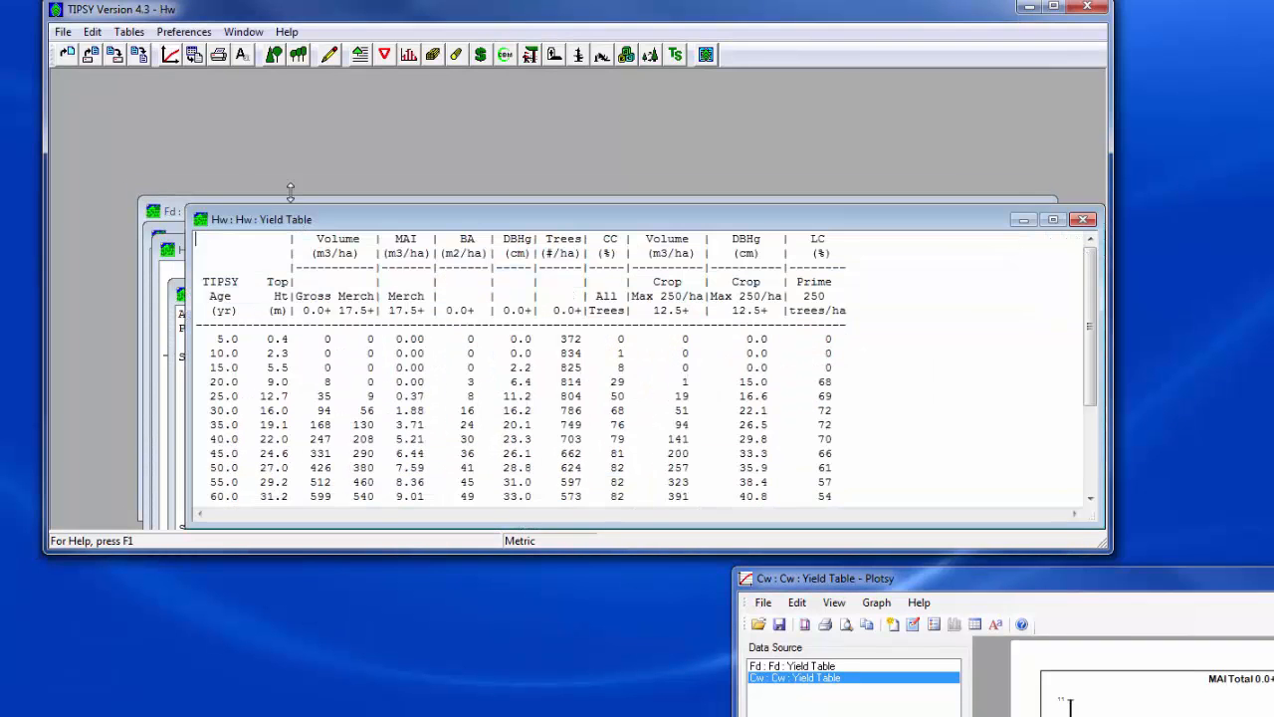
Add the Hw and Hw+PCT yield tables to the MAI Total graph and overlay the graphs of all four runs.
{"action": "left_click", "coordinate": [170, 56]}
{"action": "left_click_drag", "start_coordinate": [277, 221], "coordinate": [285, 314]}
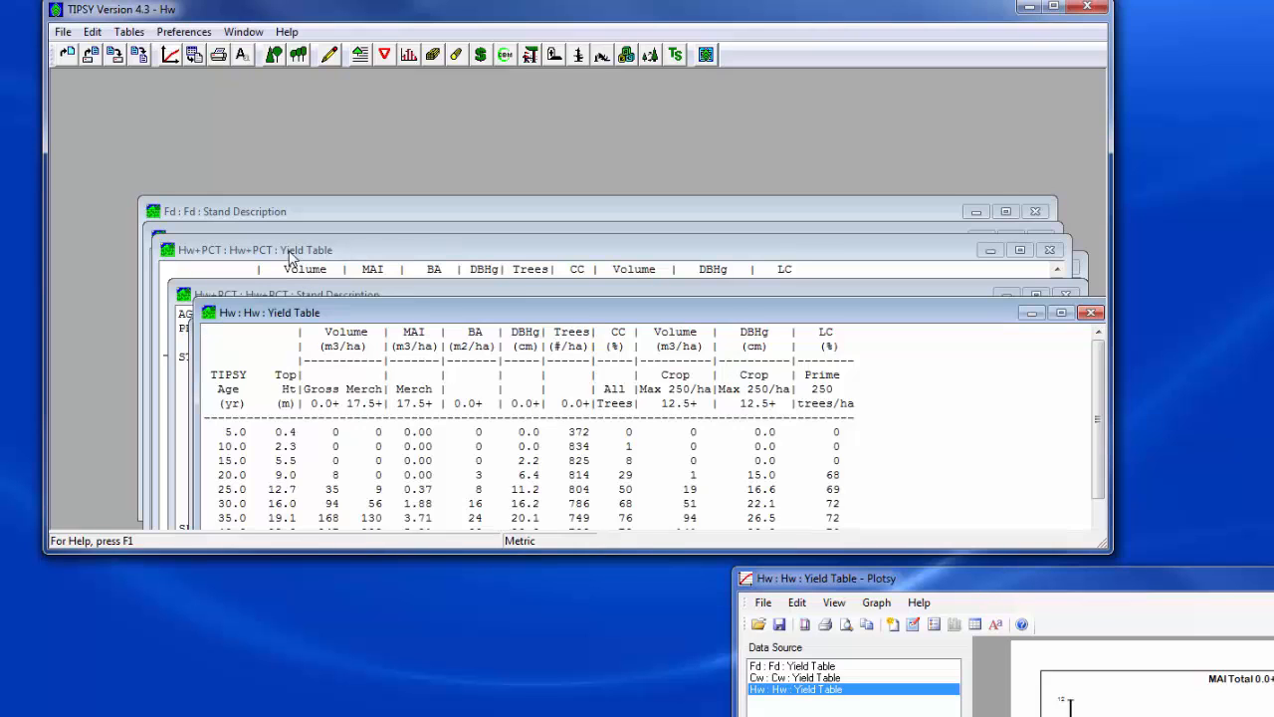
{"action": "left_click", "coordinate": [290, 253]}
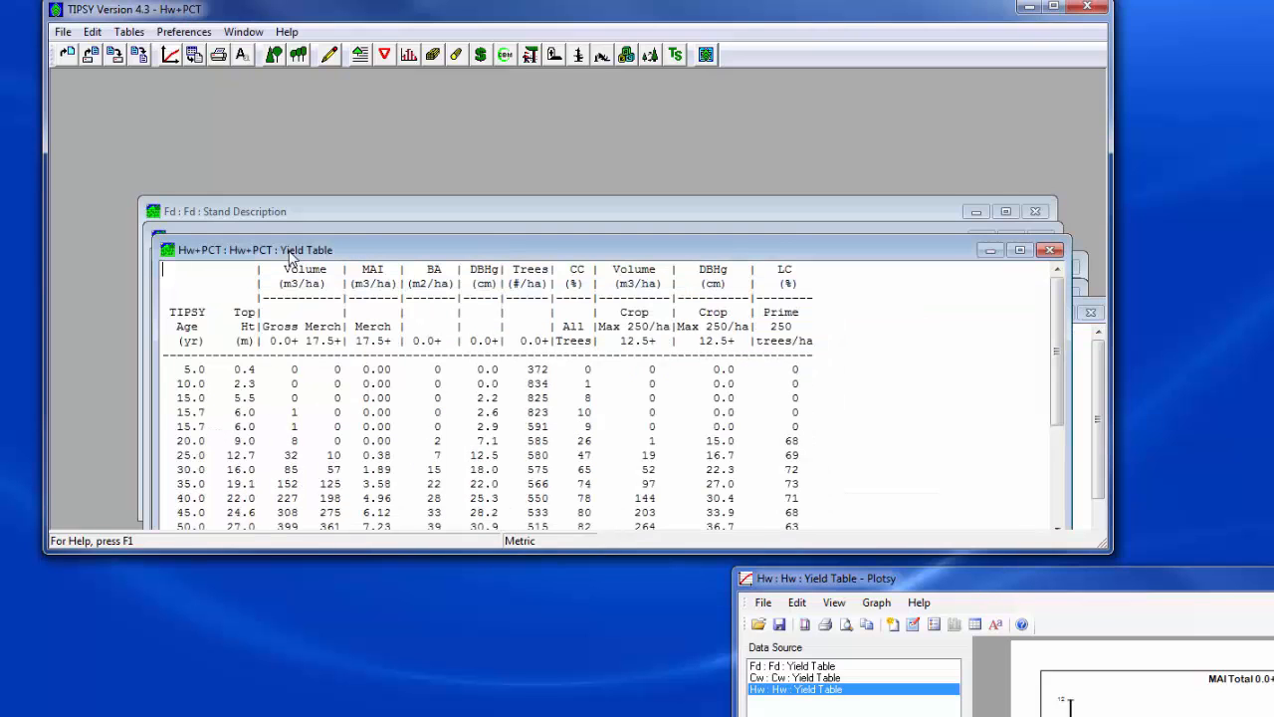
{"action": "left_click", "coordinate": [170, 55]}
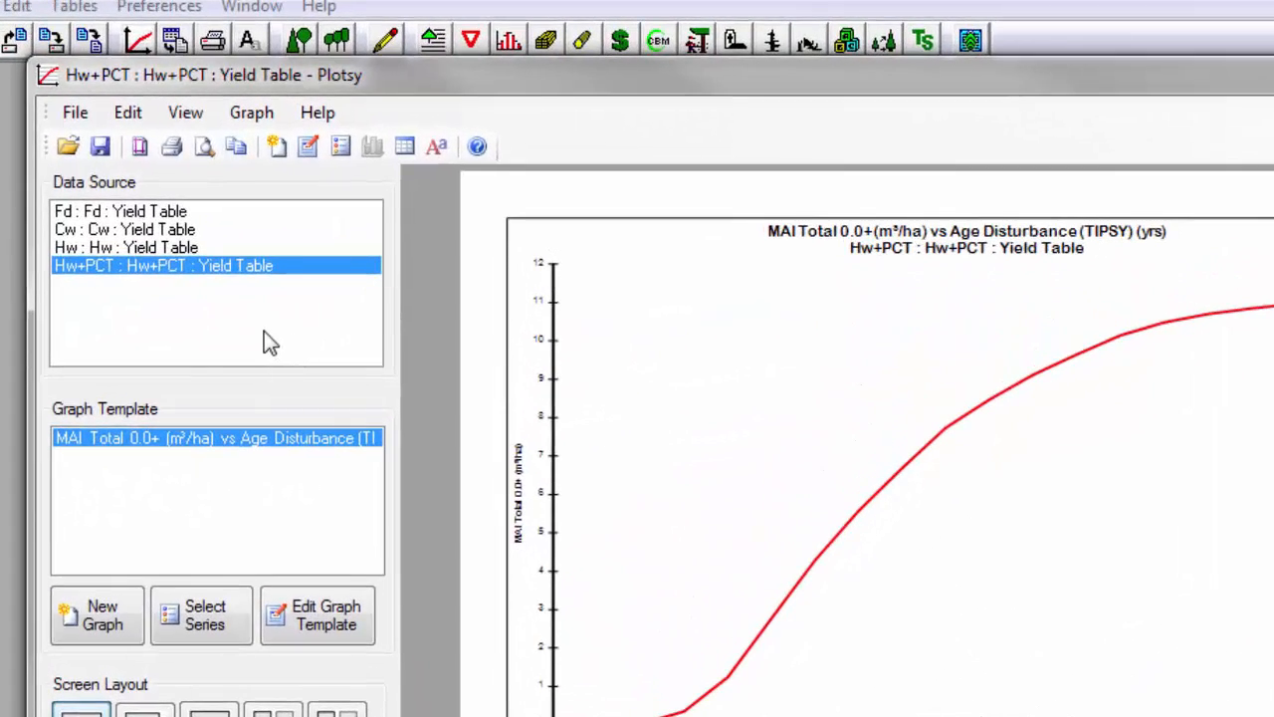
{"action": "left_click_drag", "start_coordinate": [142, 294], "coordinate": [67, 204]}
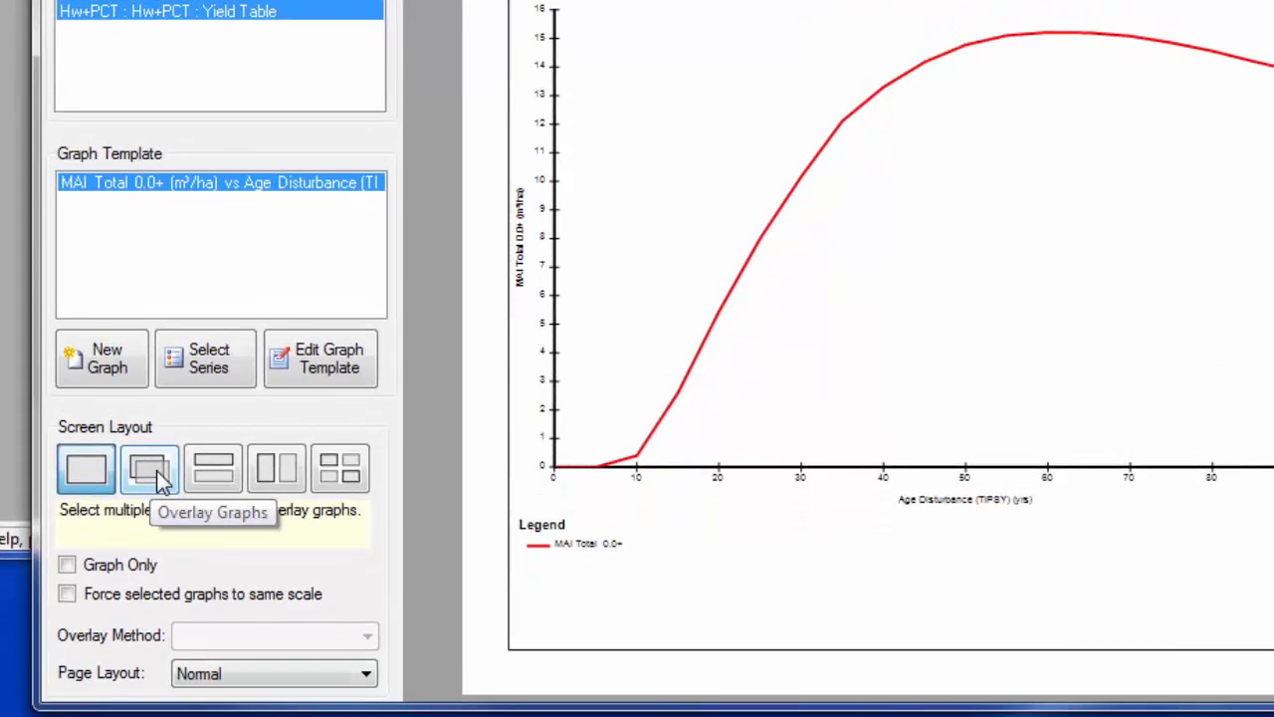
{"action": "left_click", "coordinate": [162, 481]}
Save the overlaid MAI Total graph as "MAI 0+ graph" and close the graph window.
{"action": "left_click", "coordinate": [77, 55]}
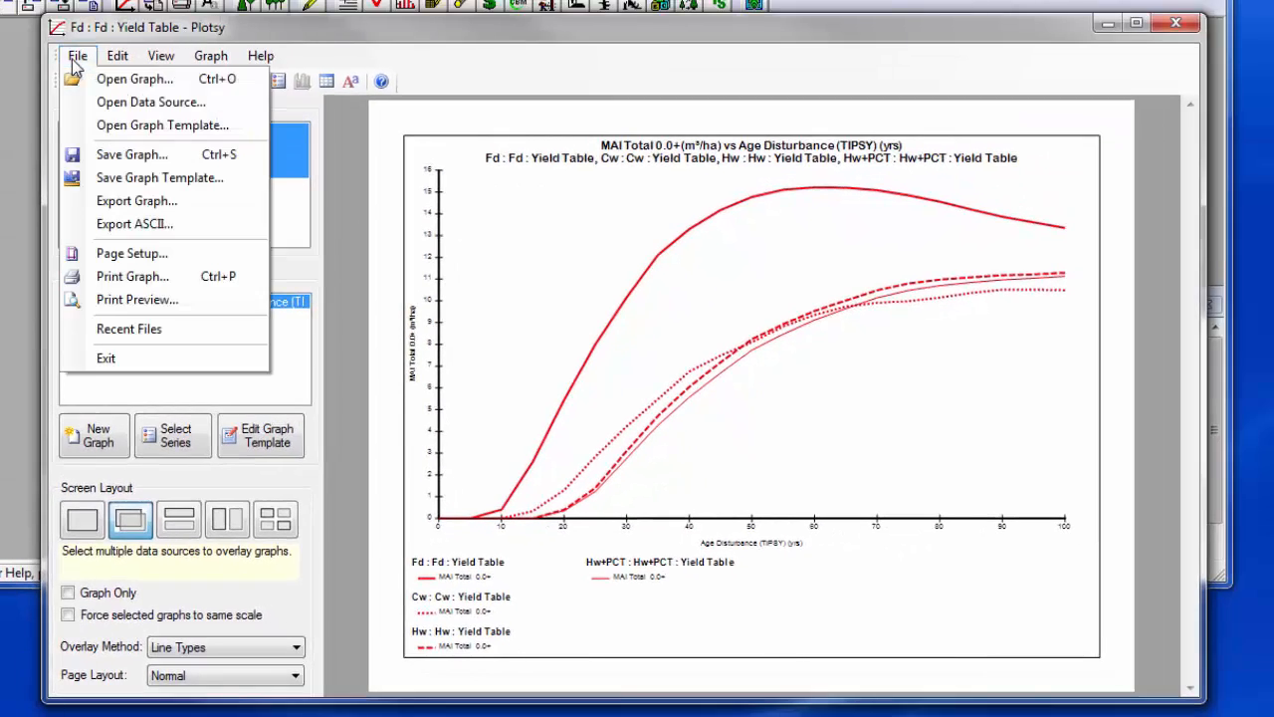
{"action": "left_click", "coordinate": [132, 154]}
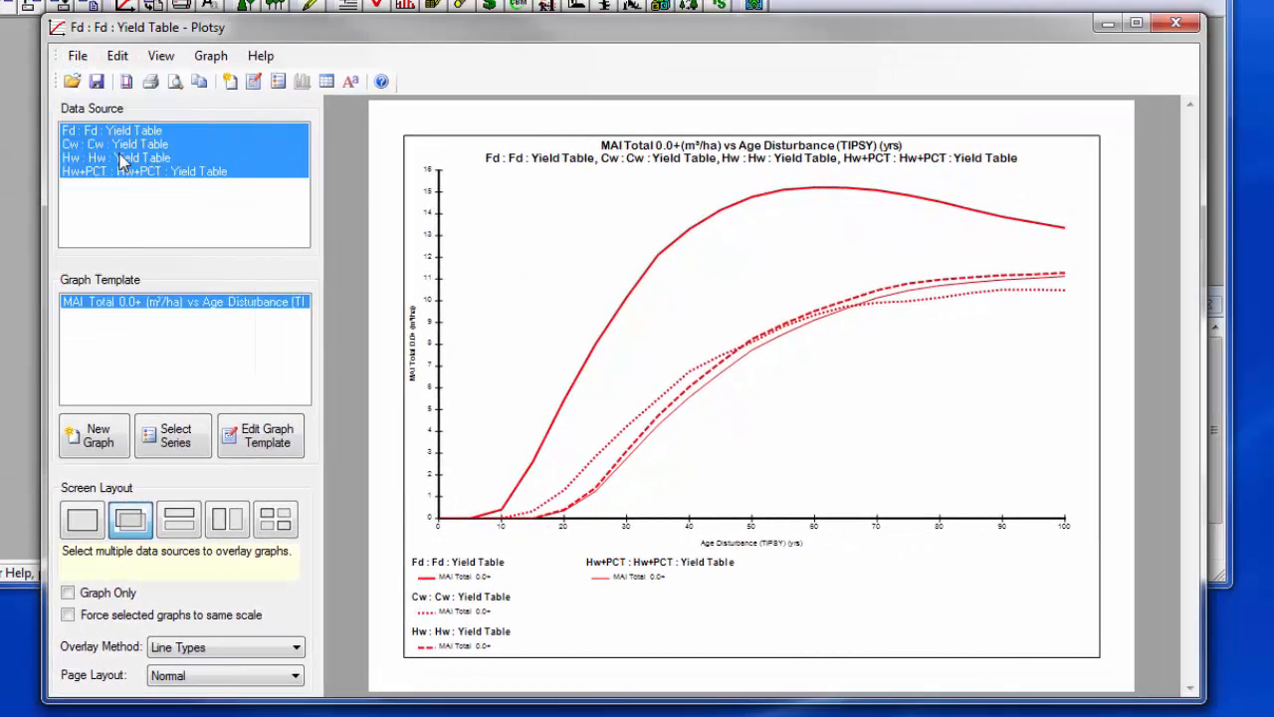
{"action": "type", "text": "MAI 0+ graph"}
{"action": "left_click", "coordinate": [710, 512]}
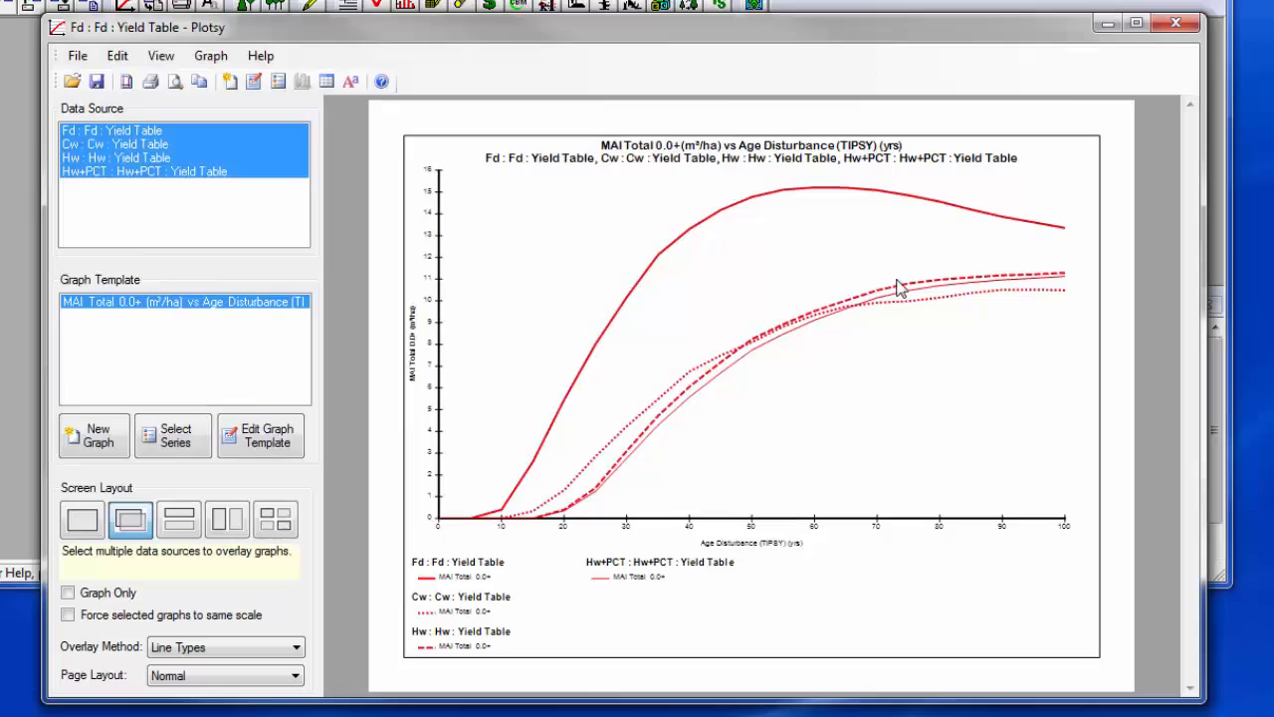
{"action": "left_click", "coordinate": [1176, 22]}
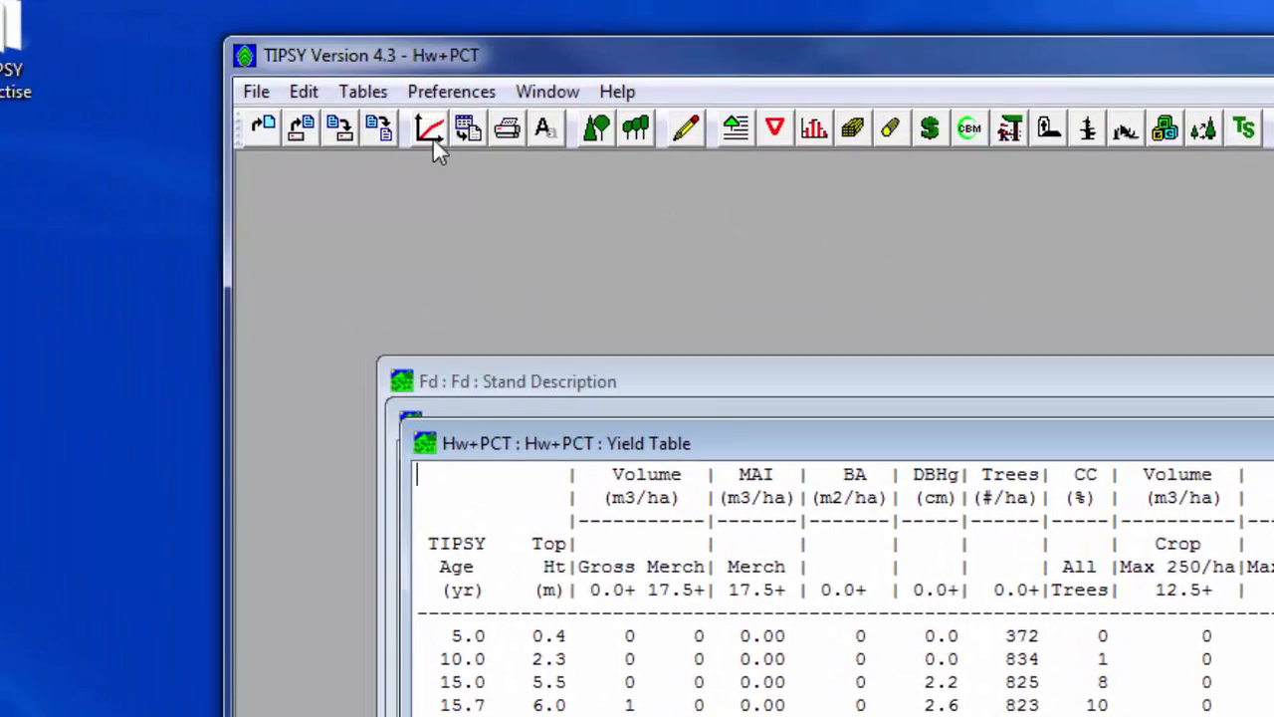
Graph Vol. Merch 17.5+ from the Current Table group for the Hw+PCT yield table and move the graph window out of the way.
{"action": "left_click", "coordinate": [428, 134]}
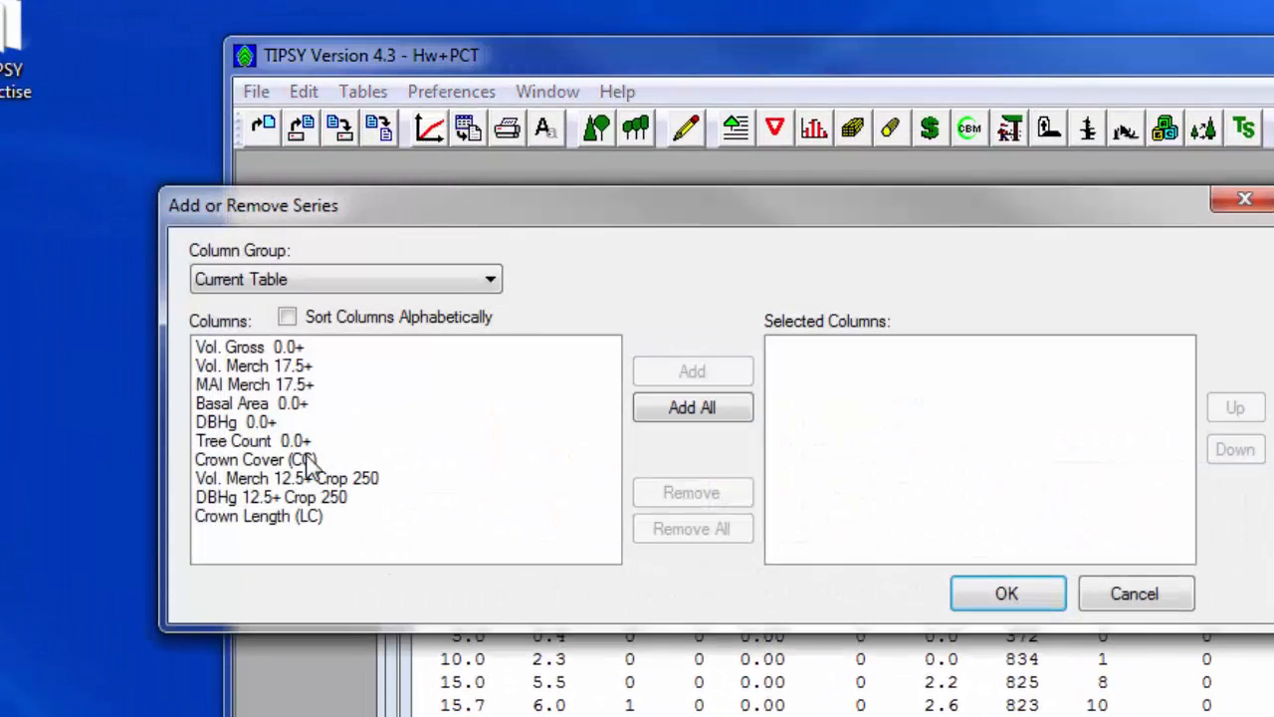
{"action": "left_click", "coordinate": [297, 366]}
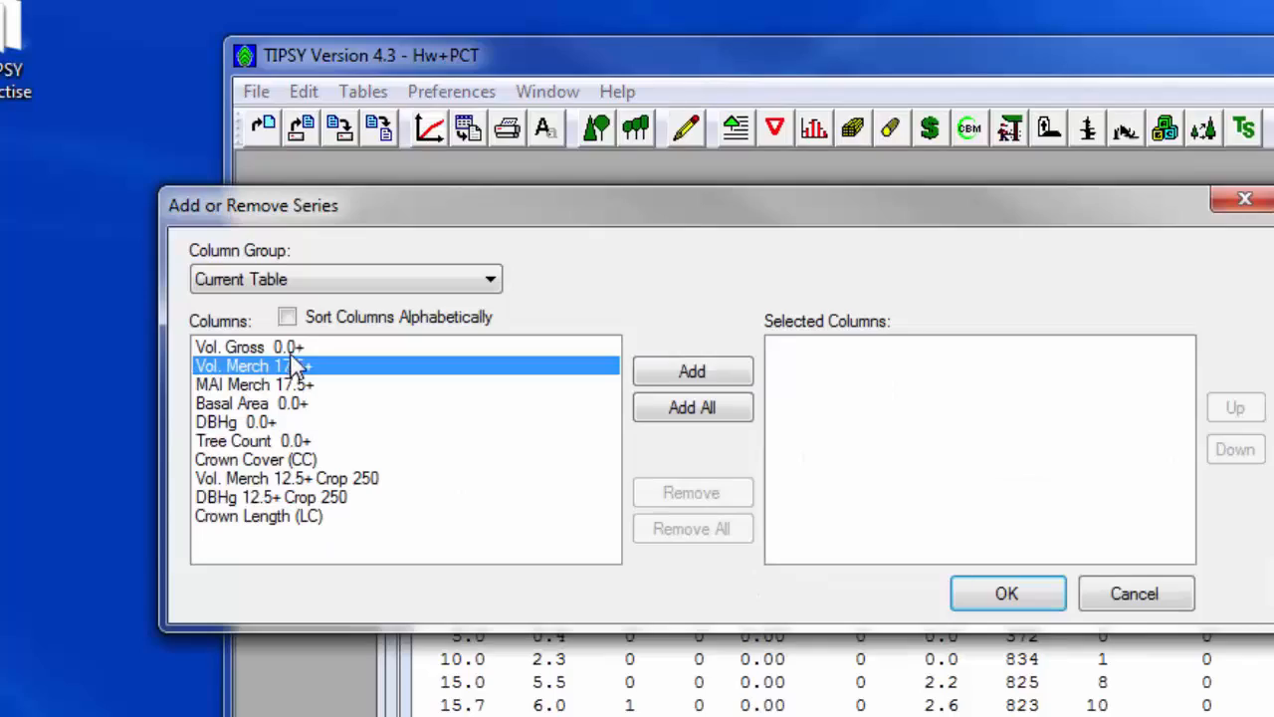
{"action": "left_click", "coordinate": [697, 377]}
{"action": "left_click", "coordinate": [1007, 593]}
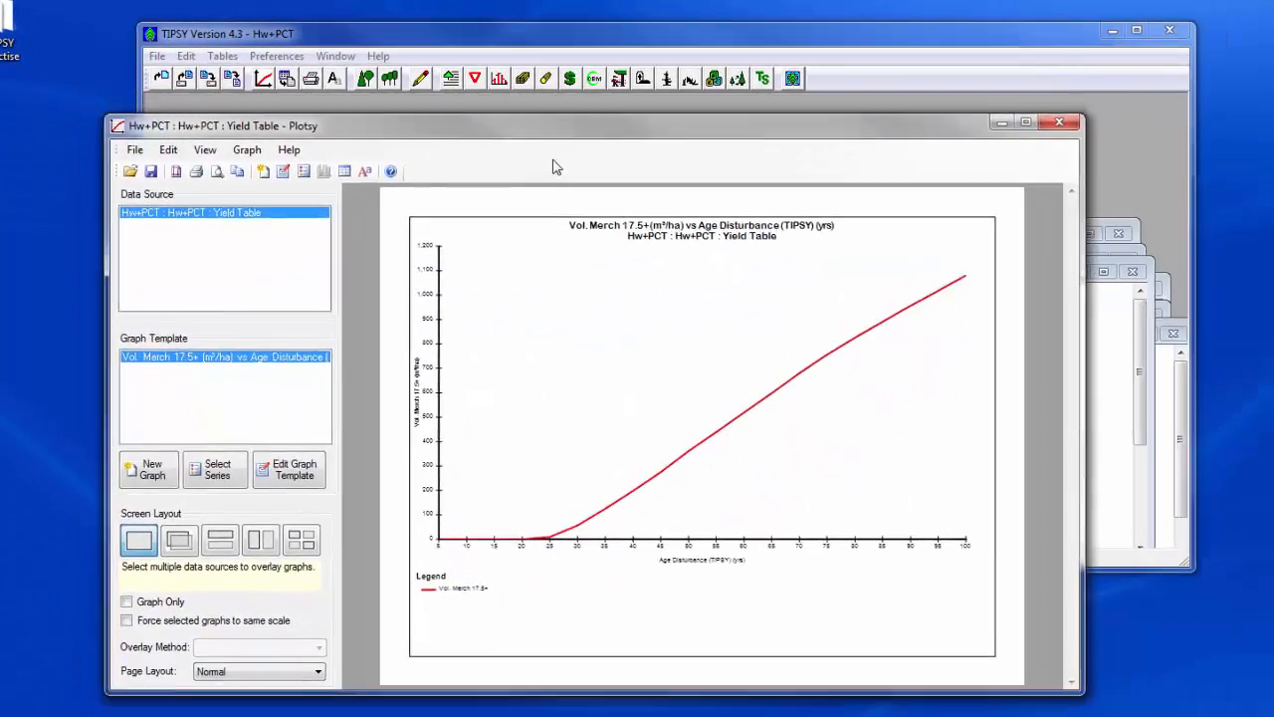
{"action": "left_click_drag", "start_coordinate": [528, 138], "coordinate": [1089, 528]}
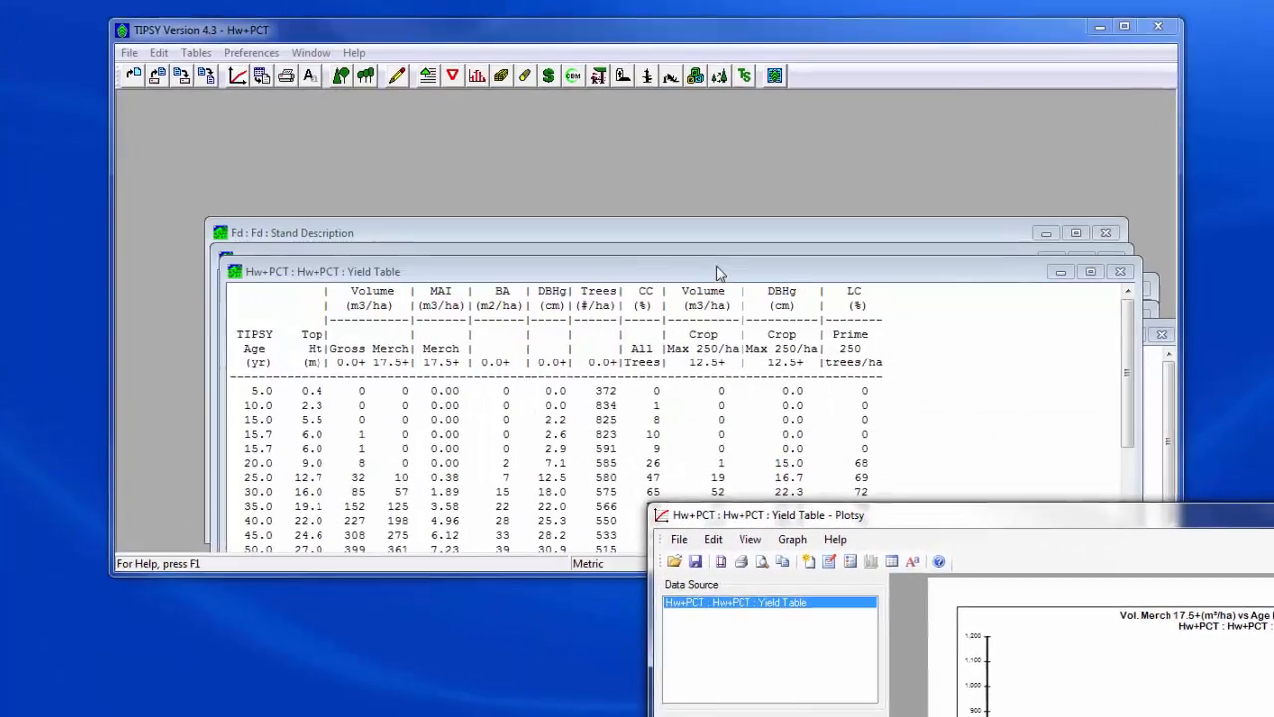
Add the Hw and Cw yield tables to the Vol. Merch 17.5+ graph.
{"action": "left_click_drag", "start_coordinate": [779, 274], "coordinate": [768, 376]}
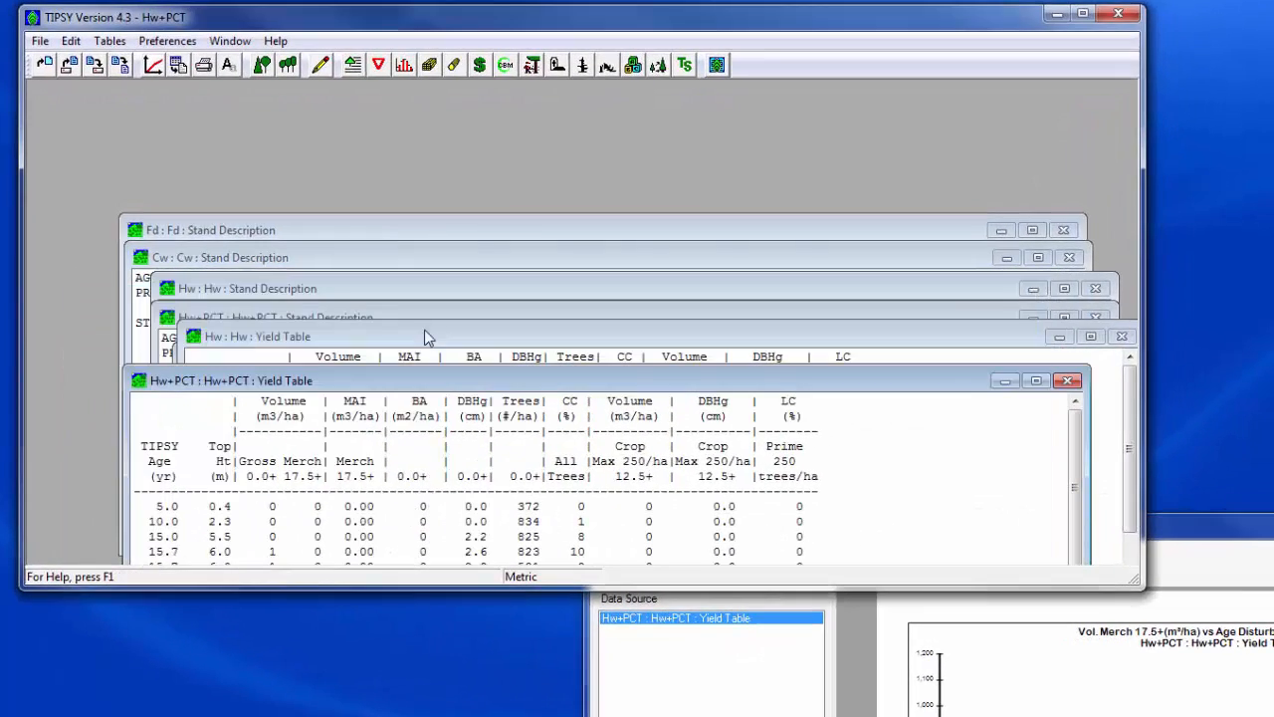
{"action": "left_click", "coordinate": [424, 334]}
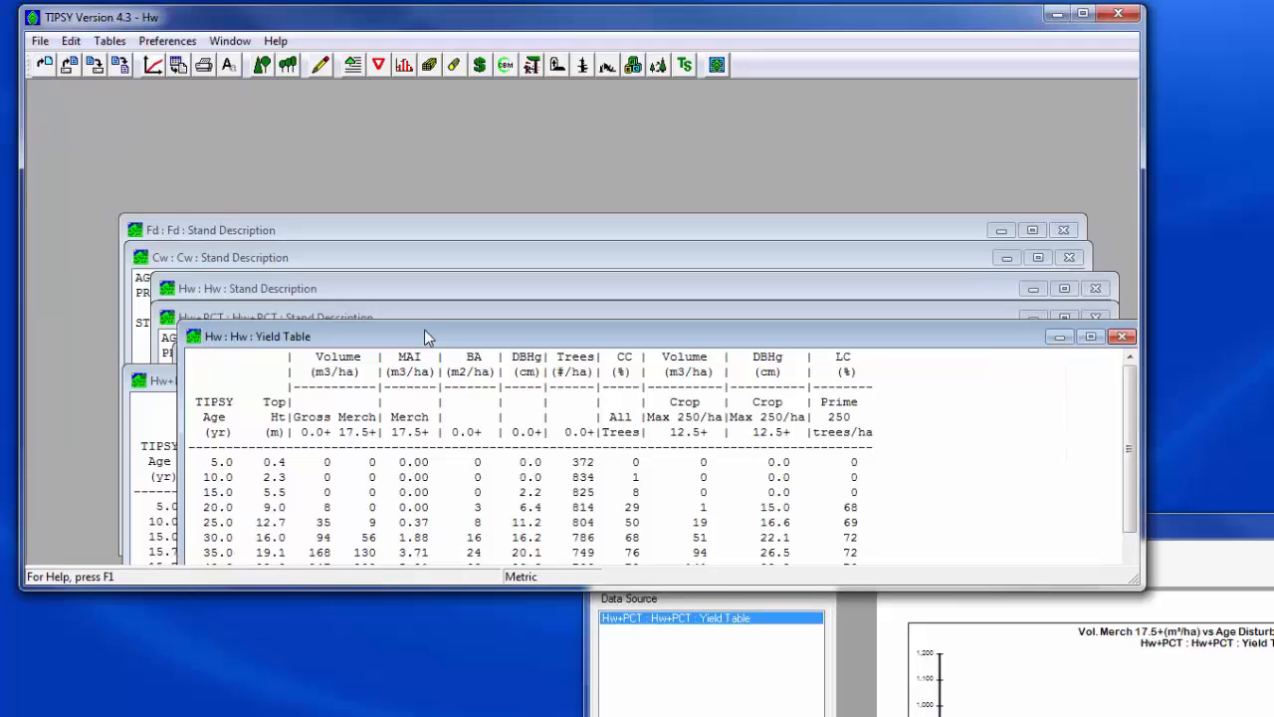
{"action": "left_click", "coordinate": [155, 67]}
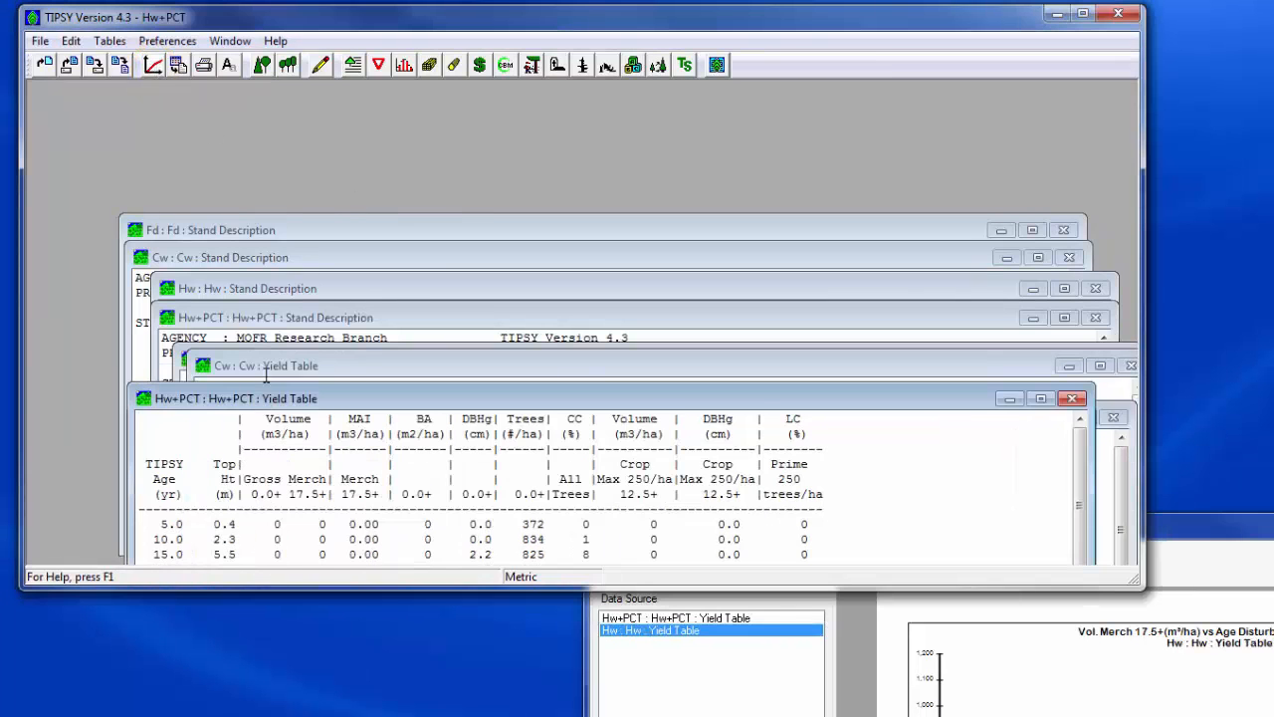
{"action": "left_click", "coordinate": [267, 367]}
{"action": "left_click", "coordinate": [153, 66]}
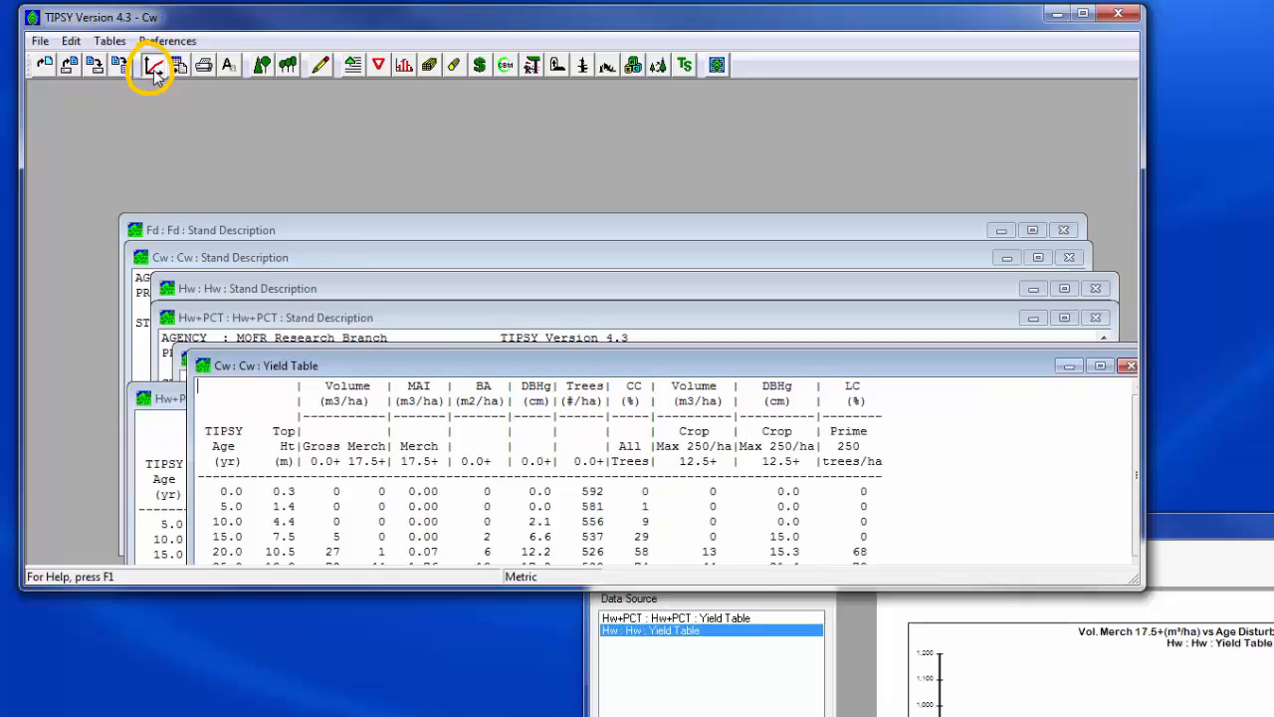
Add the Fd yield table to the Vol. Merch 17.5+ graph and overlay the graphs of all four runs.
{"action": "left_click_drag", "start_coordinate": [275, 356], "coordinate": [274, 388]}
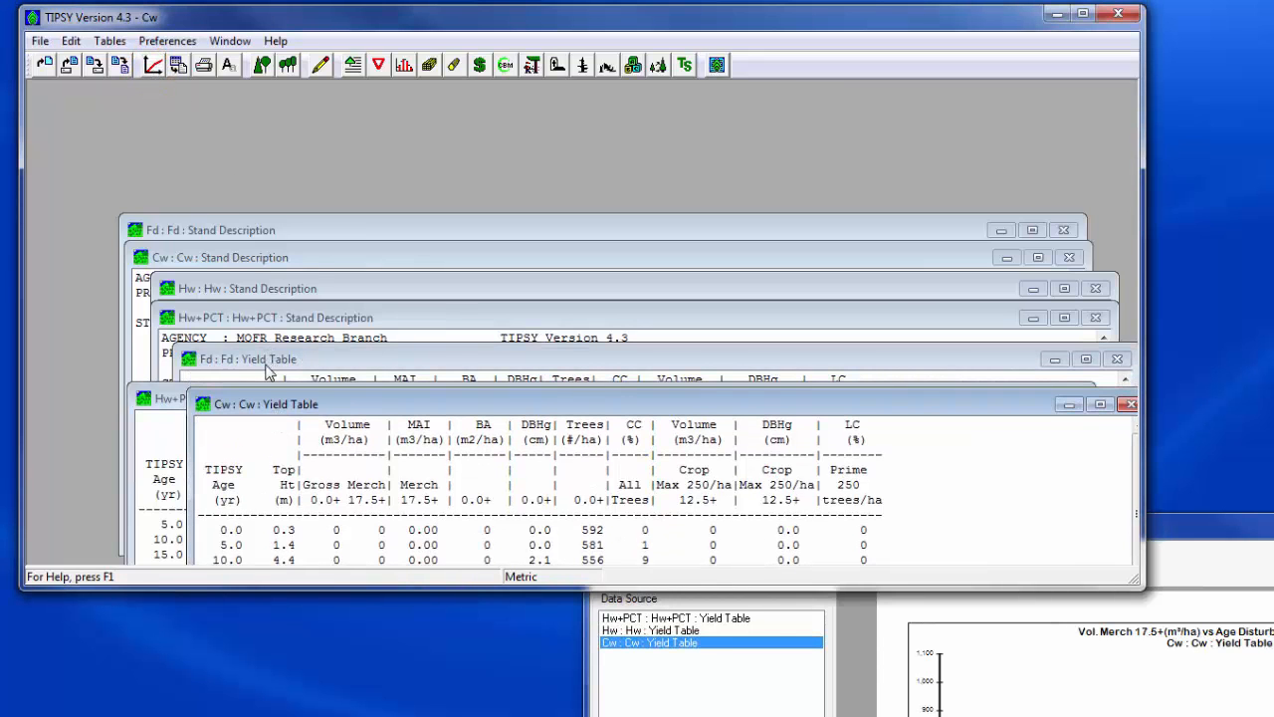
{"action": "left_click", "coordinate": [267, 360]}
{"action": "left_click", "coordinate": [154, 65]}
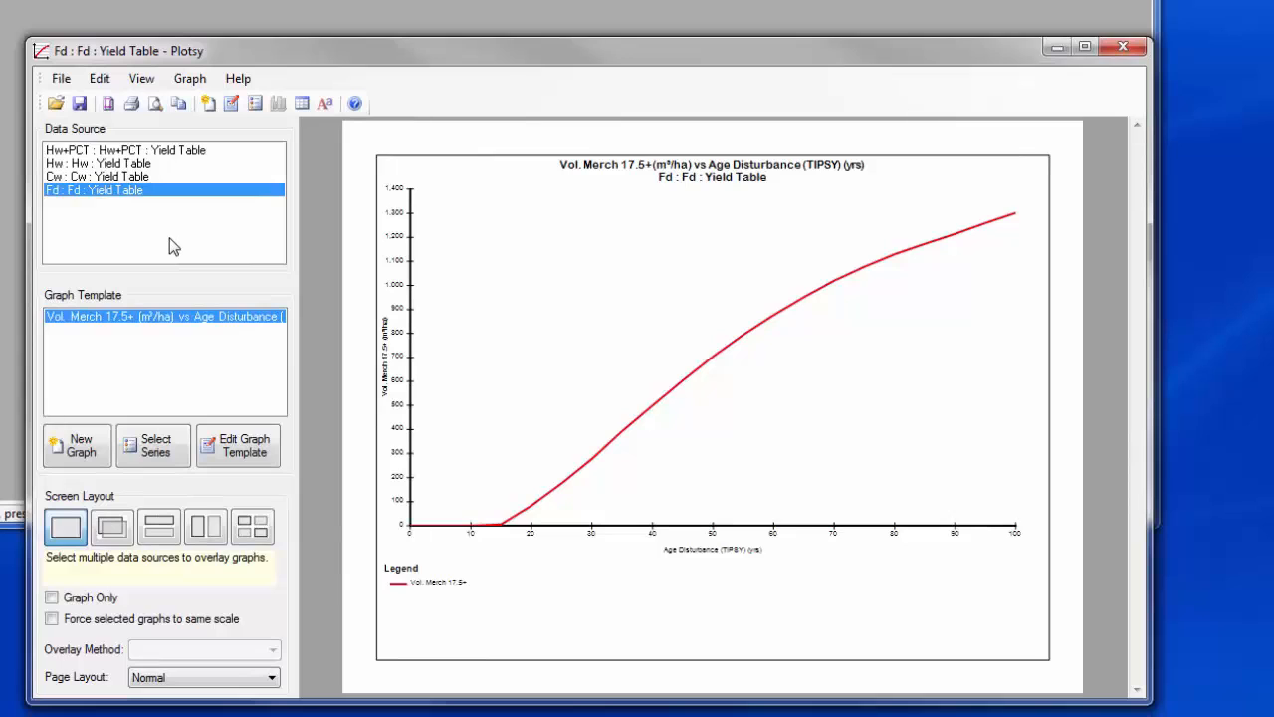
{"action": "left_click", "coordinate": [115, 151], "text": "shift"}
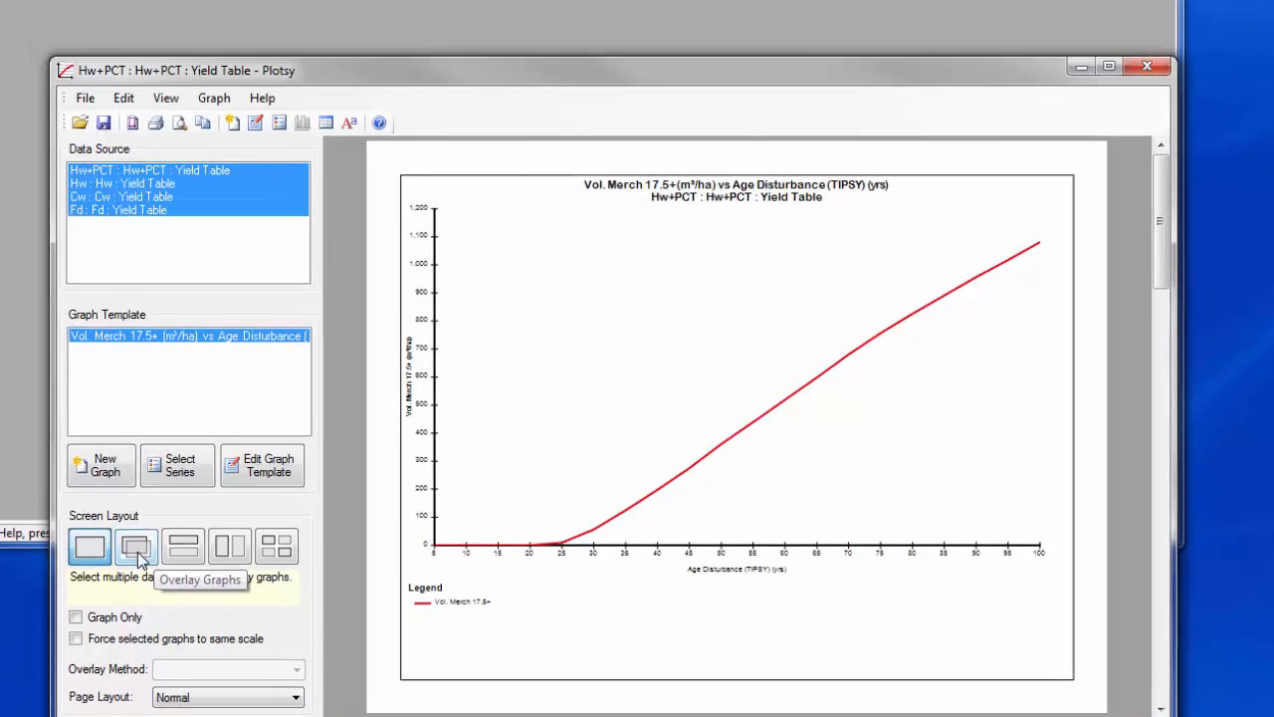
{"action": "left_click", "coordinate": [114, 537]}
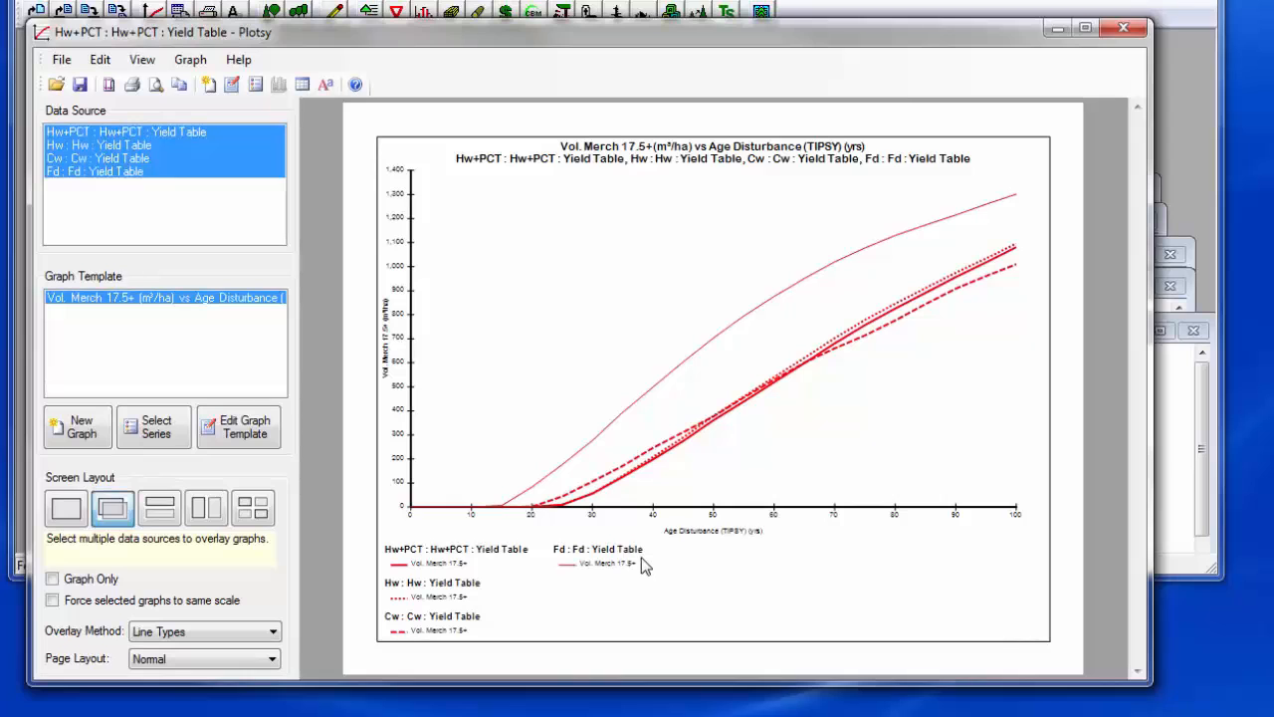
Save the overlaid Vol. Merch 17.5+ graph in the TIPSY practise folder and close the graph window.
{"action": "left_click", "coordinate": [60, 59]}
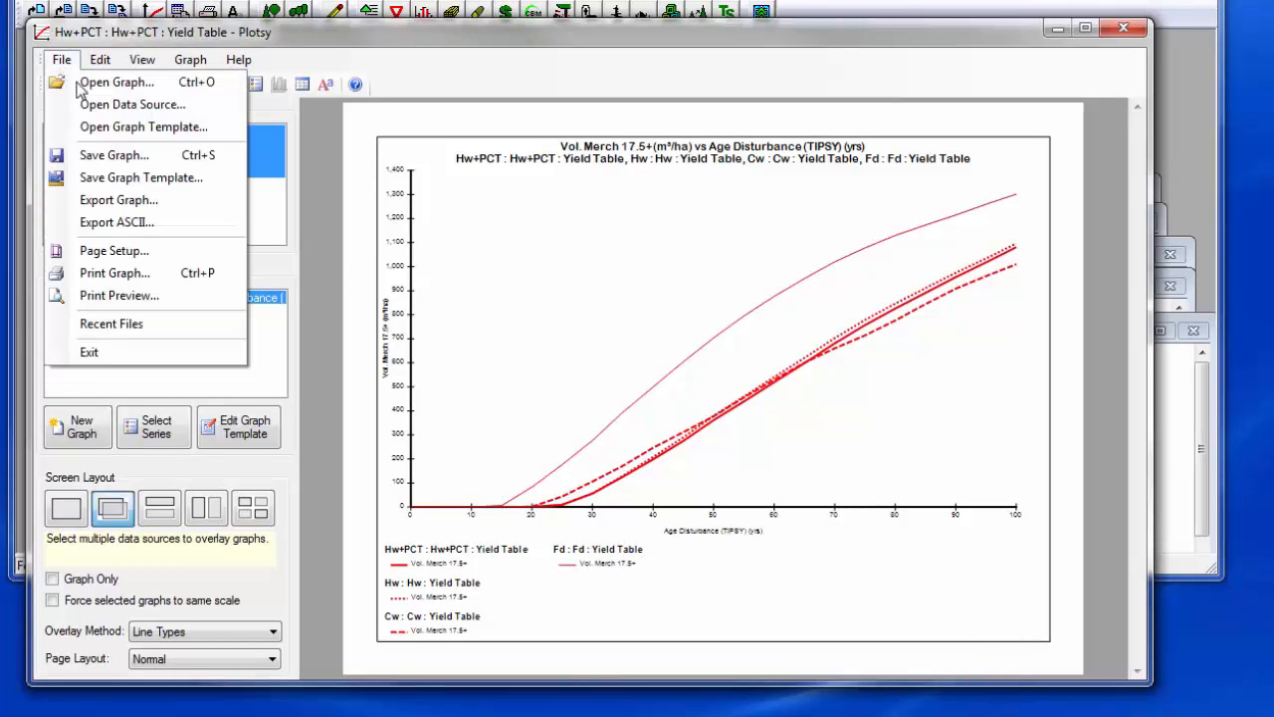
{"action": "left_click", "coordinate": [133, 156]}
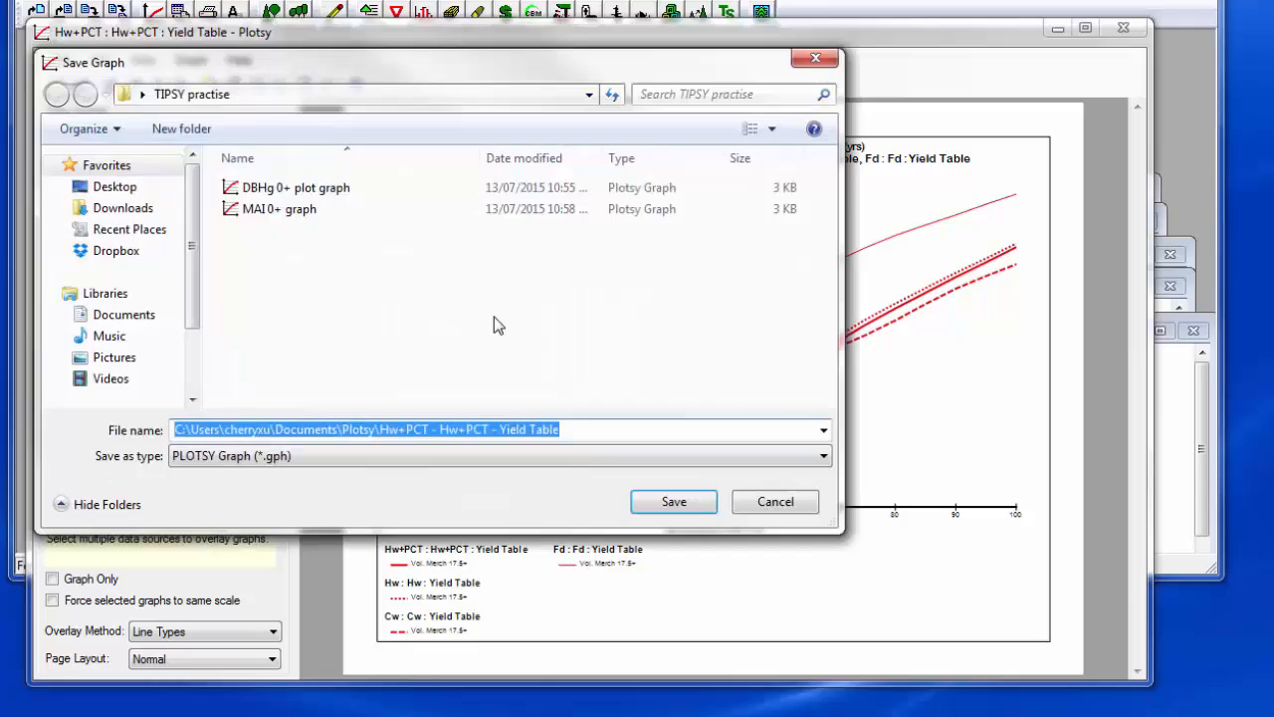
{"action": "left_click", "coordinate": [674, 501]}
{"action": "left_click", "coordinate": [1123, 27]}
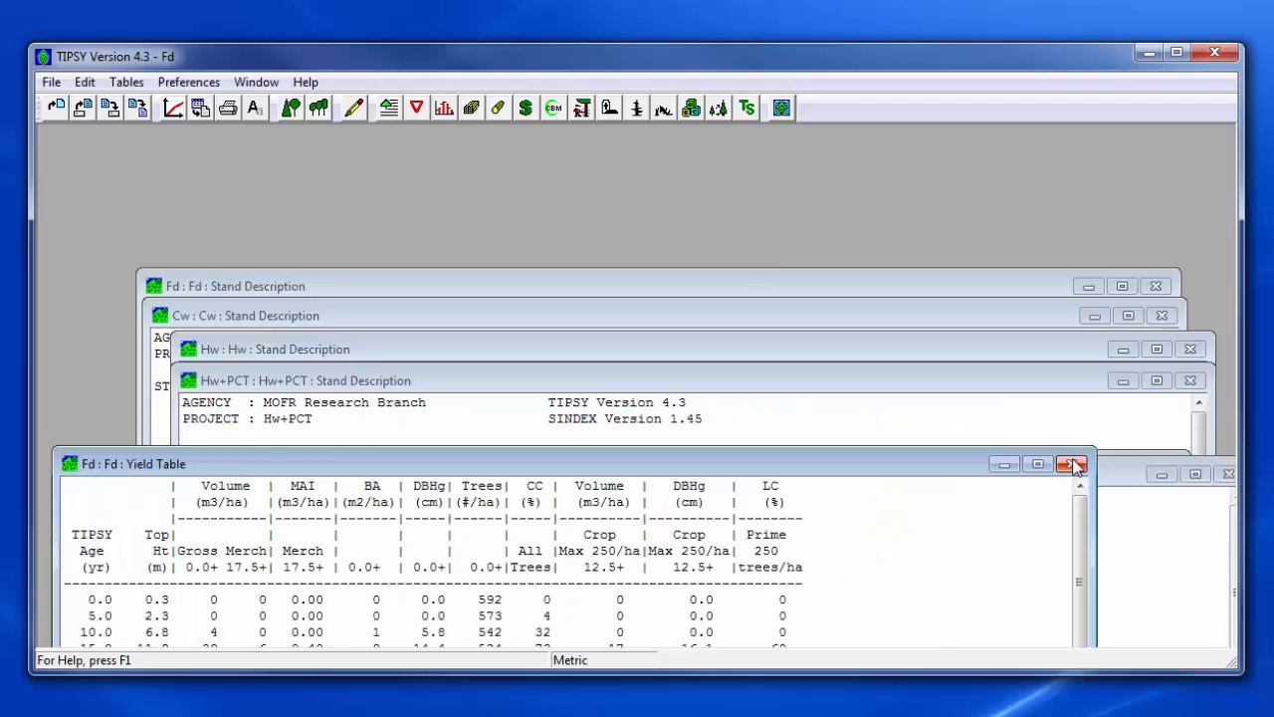
Close the yield tables and the other runs' stand descriptions, keeping only the Fd stand description open.
{"action": "left_click", "coordinate": [1098, 479]}
{"action": "left_click", "coordinate": [1098, 479]}
{"action": "left_click", "coordinate": [1241, 500]}
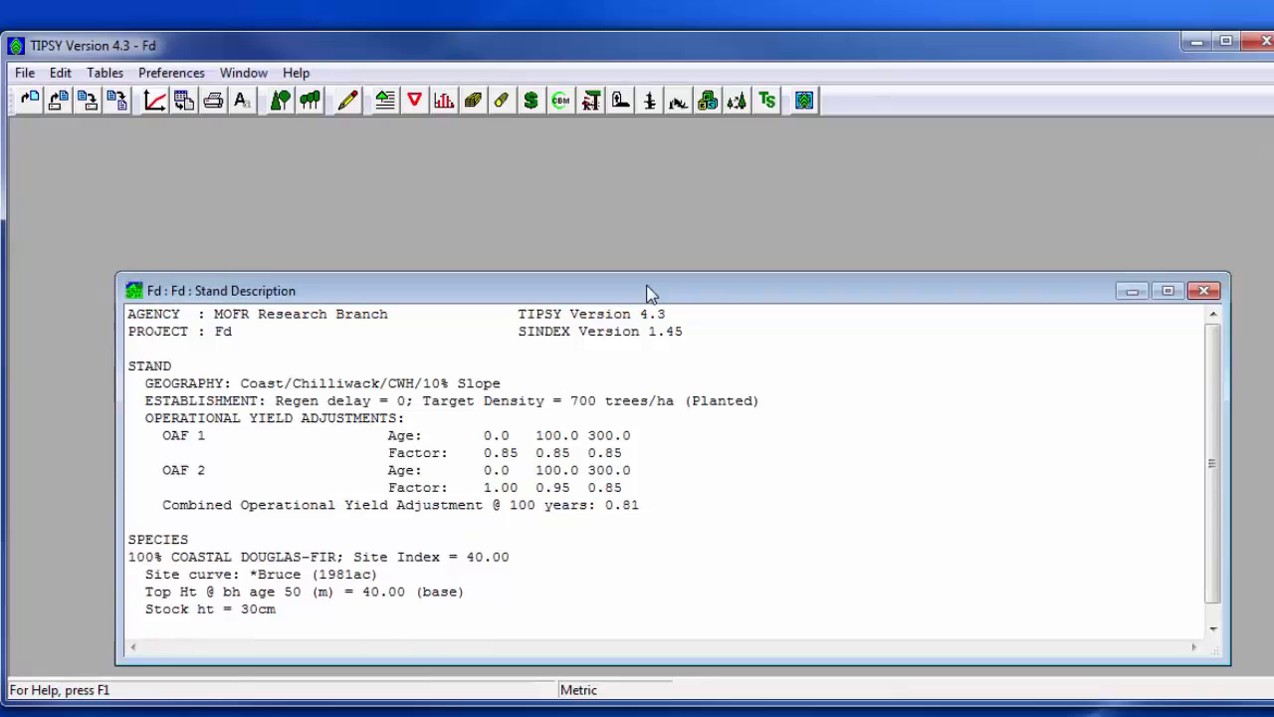
Enable commercial thinning for the Fd stand and set its residual density to 350 stems.
{"action": "left_click", "coordinate": [310, 101]}
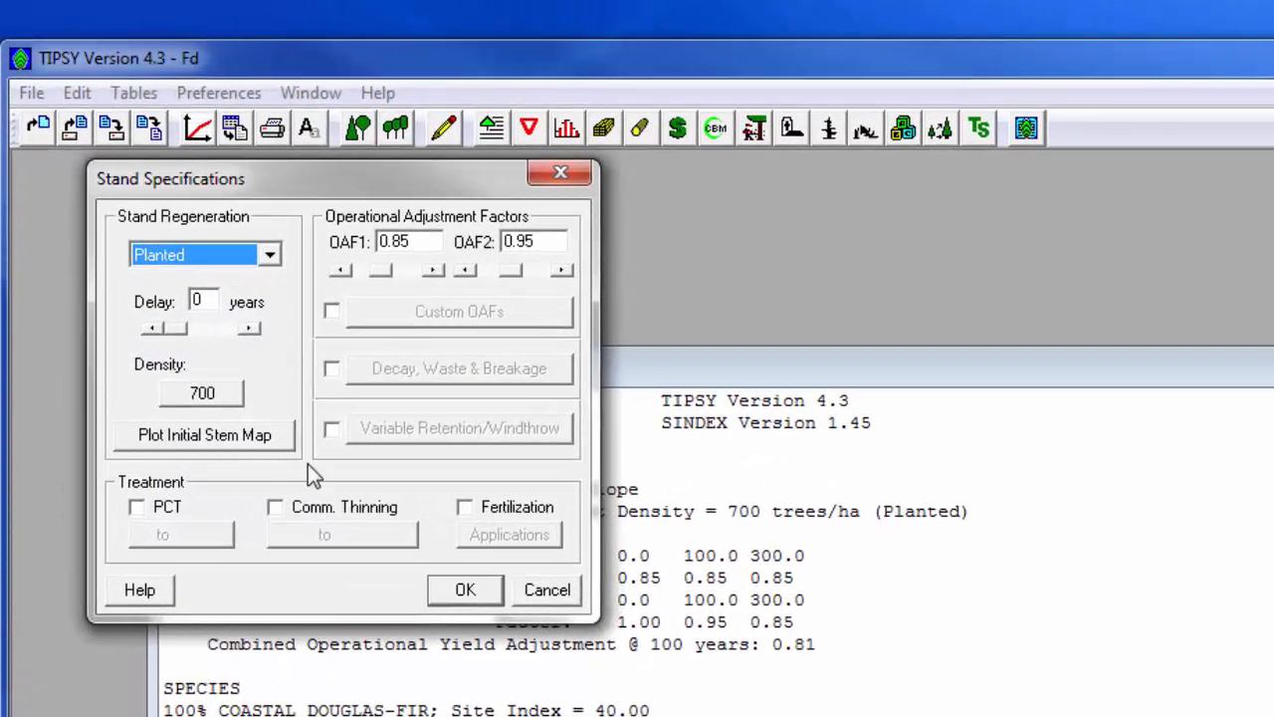
{"action": "left_click", "coordinate": [276, 509]}
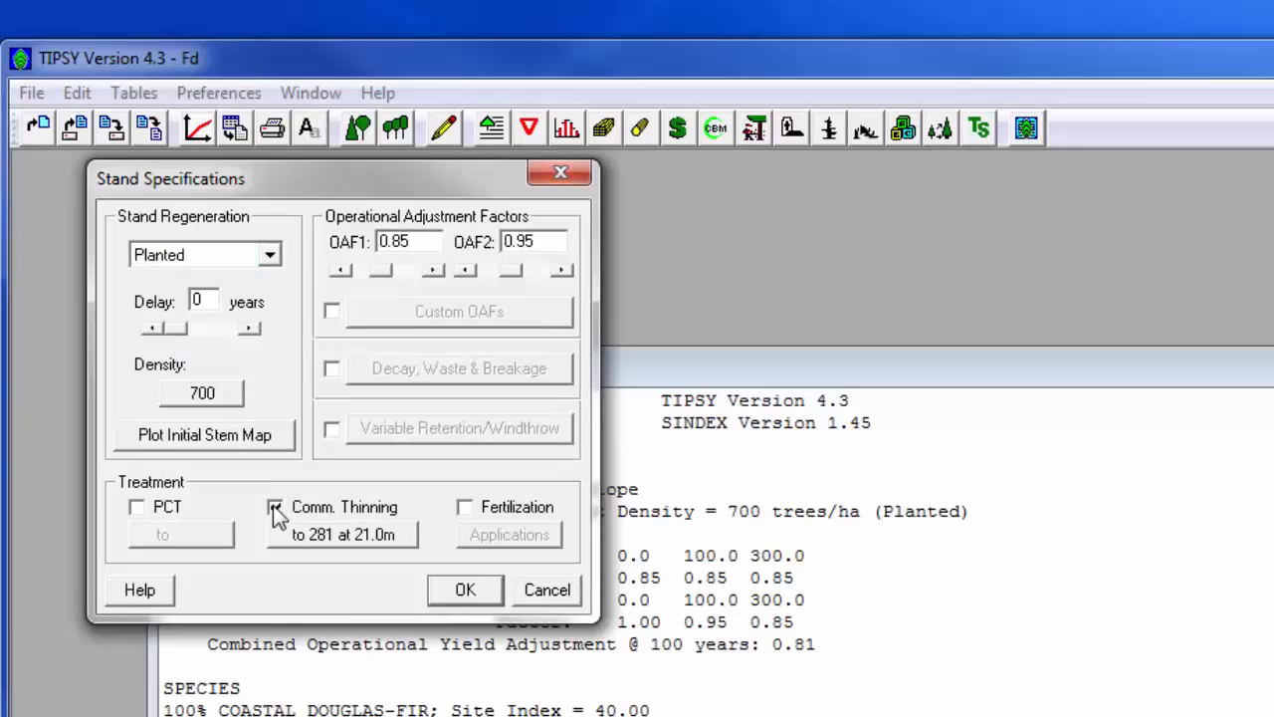
{"action": "left_click", "coordinate": [304, 534]}
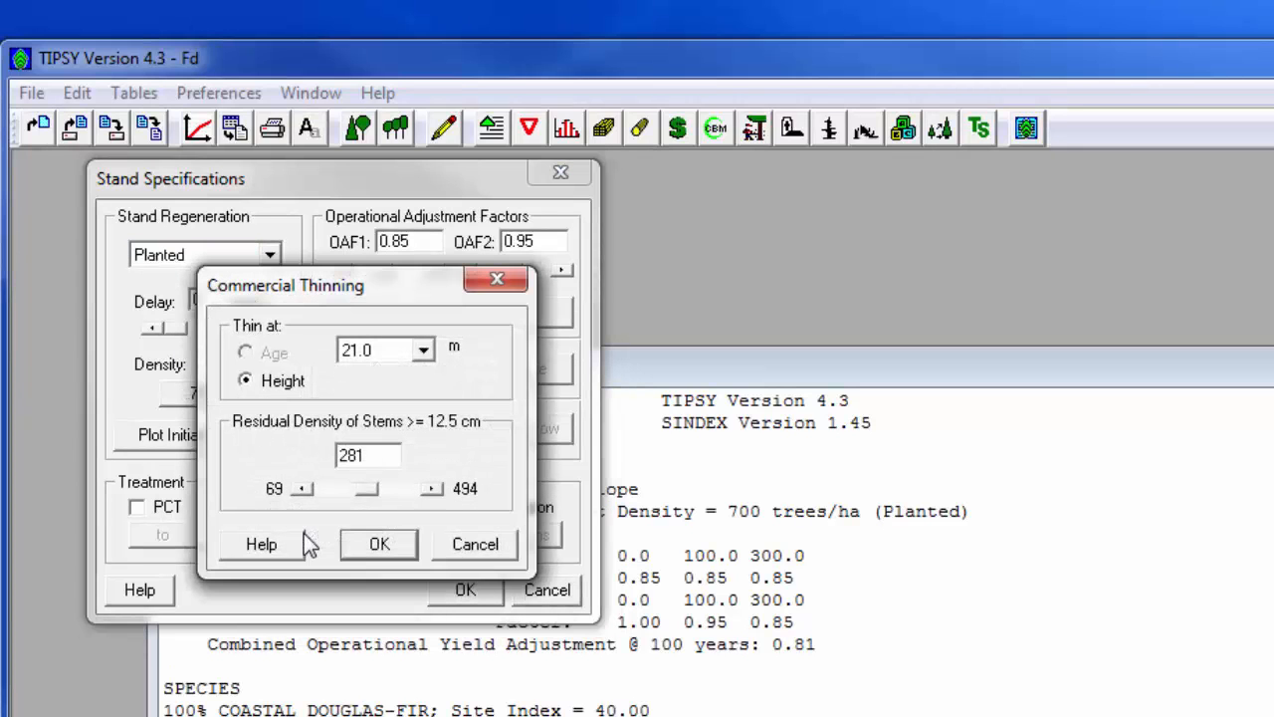
{"action": "left_click_drag", "start_coordinate": [386, 458], "coordinate": [328, 460]}
{"action": "key", "text": "BackSpace"}
{"action": "type", "text": "350"}
{"action": "left_click", "coordinate": [379, 545]}
{"action": "left_click", "coordinate": [468, 593]}
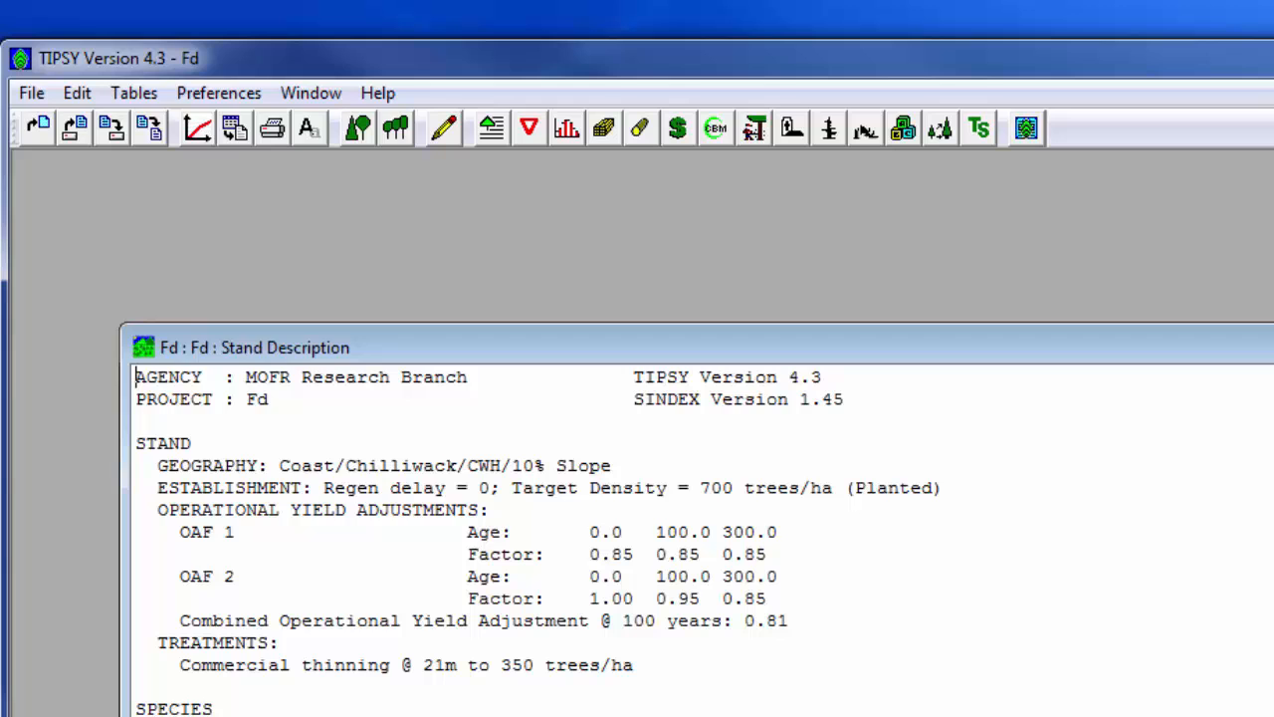
Save the thinned Fd stand as a new file named "Fd thinning".
{"action": "left_click", "coordinate": [32, 93]}
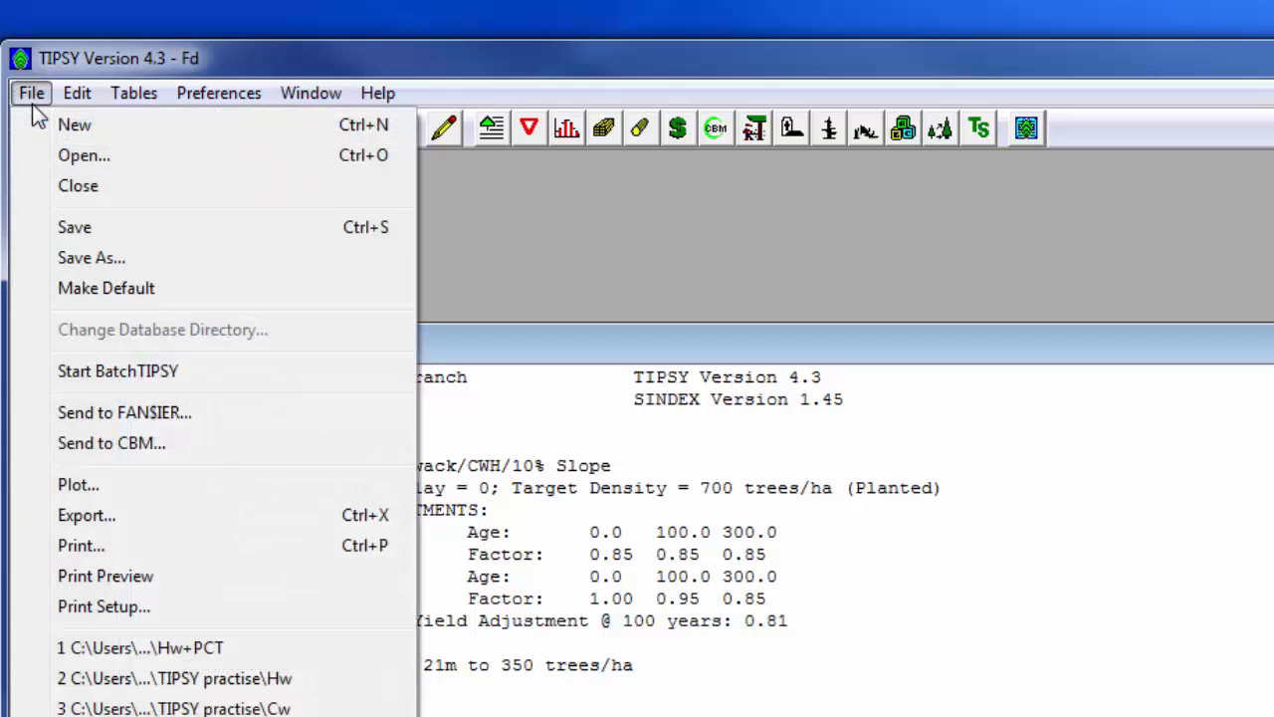
{"action": "left_click", "coordinate": [84, 260]}
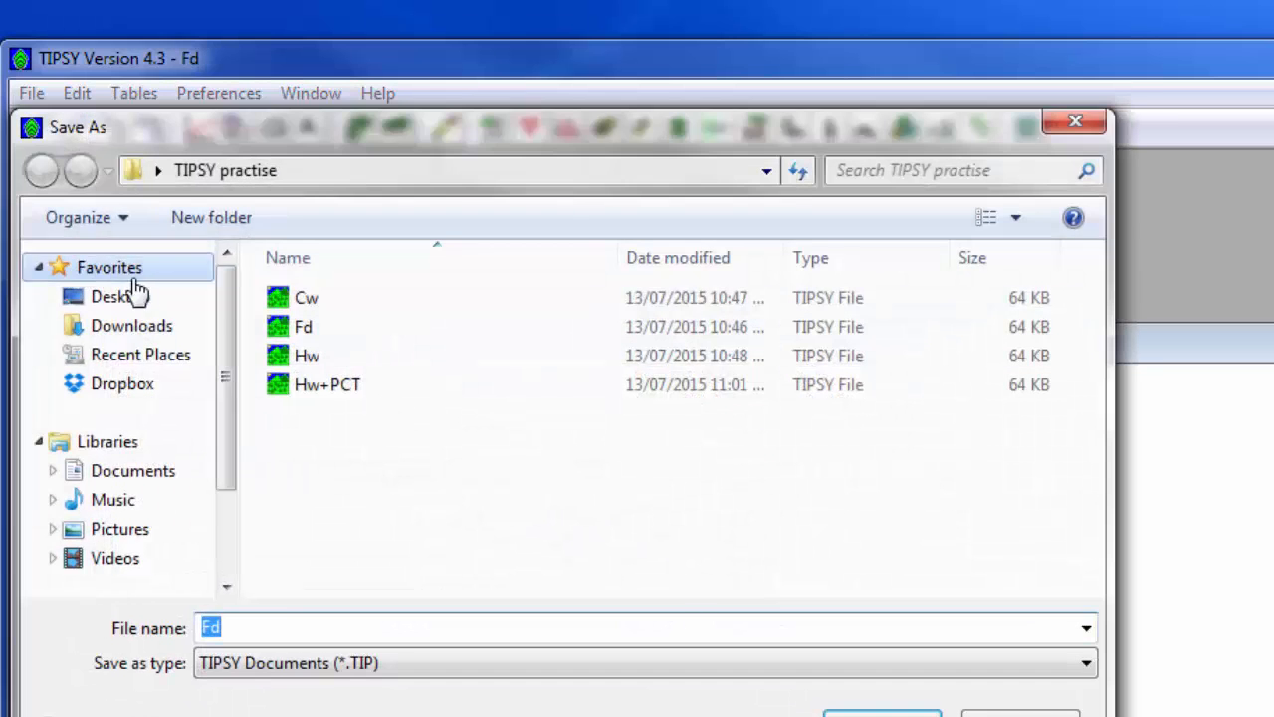
{"action": "type", "text": "Fd thinning"}
{"action": "key", "text": "Return"}
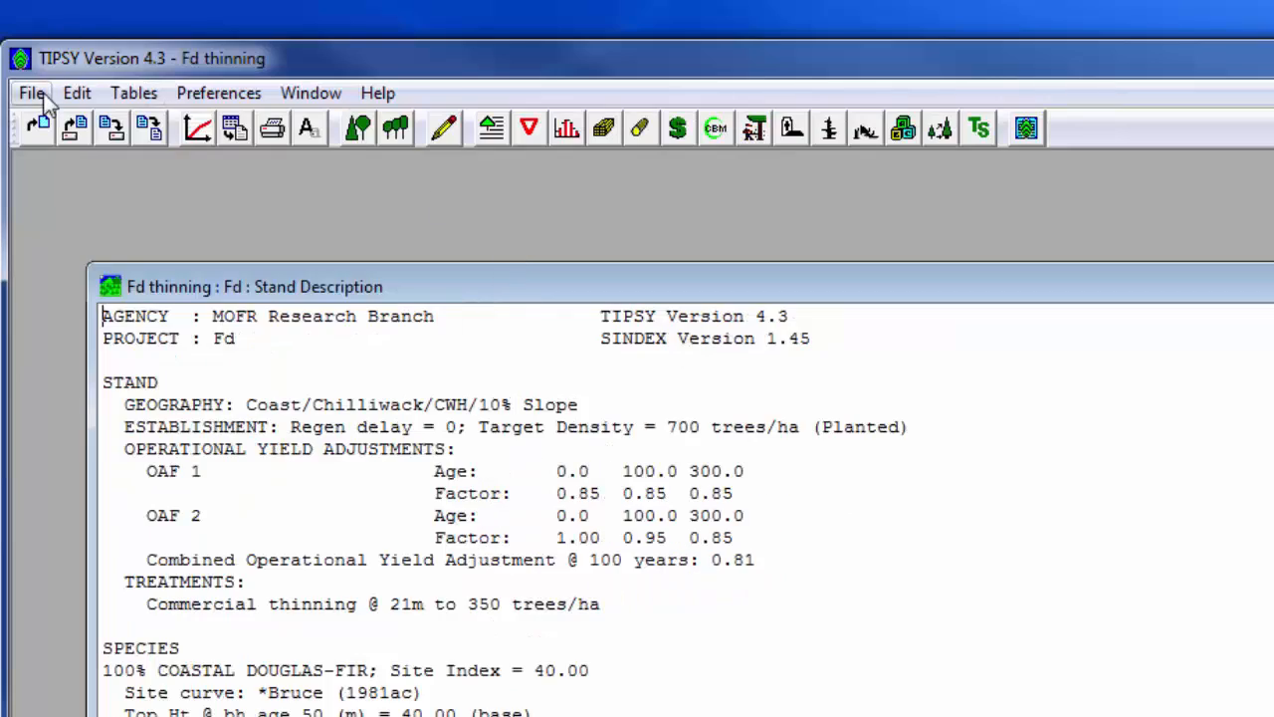
Open the original unthinned Fd file from the TIPSY practise folder.
{"action": "left_click", "coordinate": [37, 93]}
{"action": "left_click", "coordinate": [68, 146]}
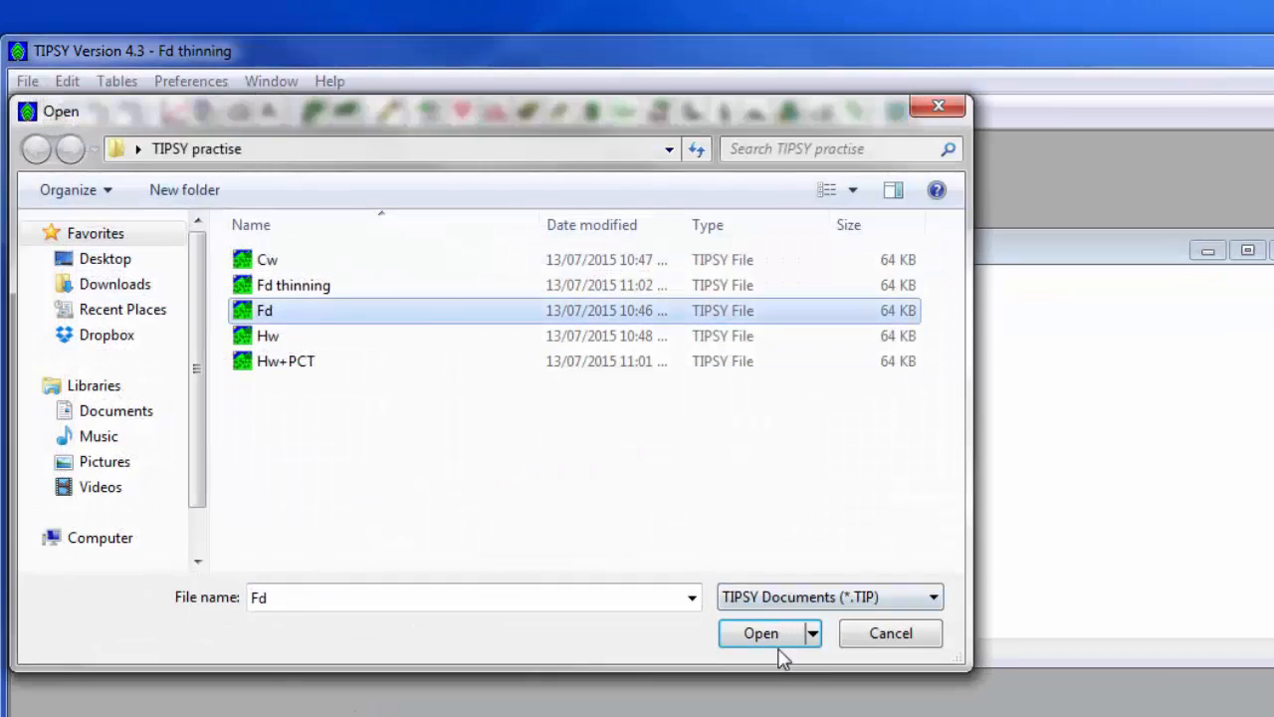
{"action": "left_click", "coordinate": [781, 645]}
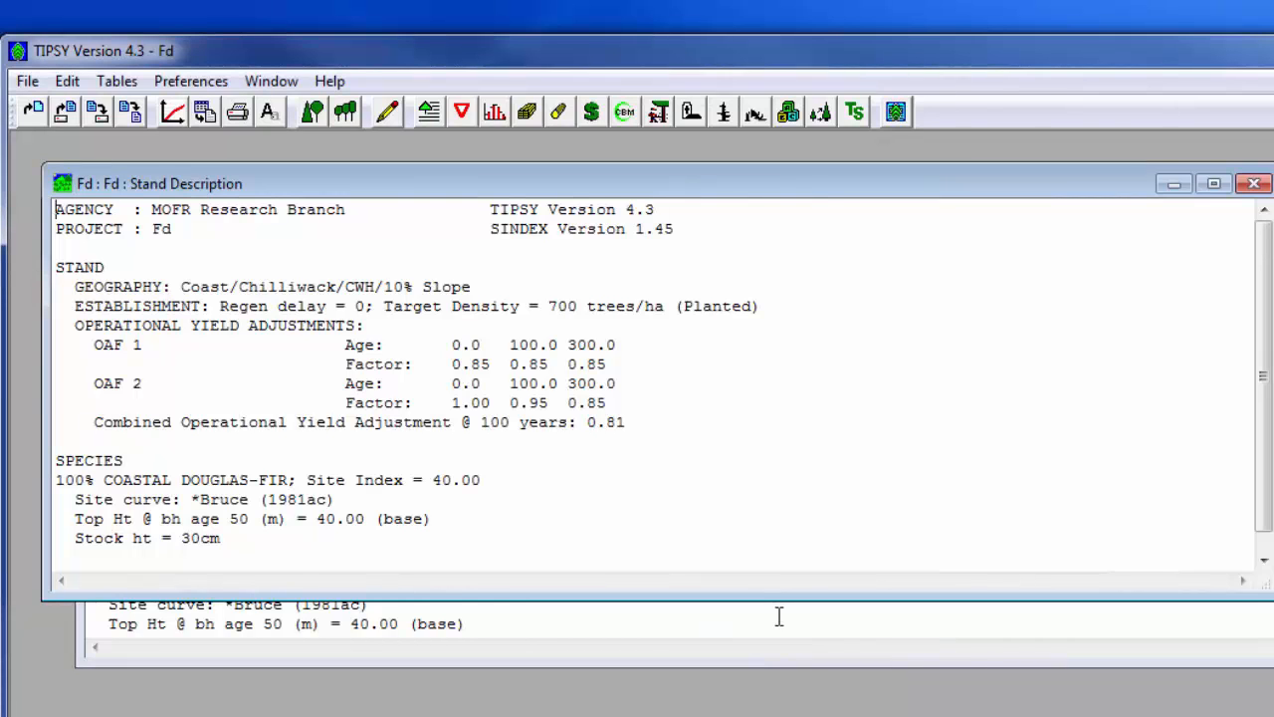
Generate the yield table for the Fd thinning run and place it below the stand description title bars.
{"action": "left_click", "coordinate": [780, 617]}
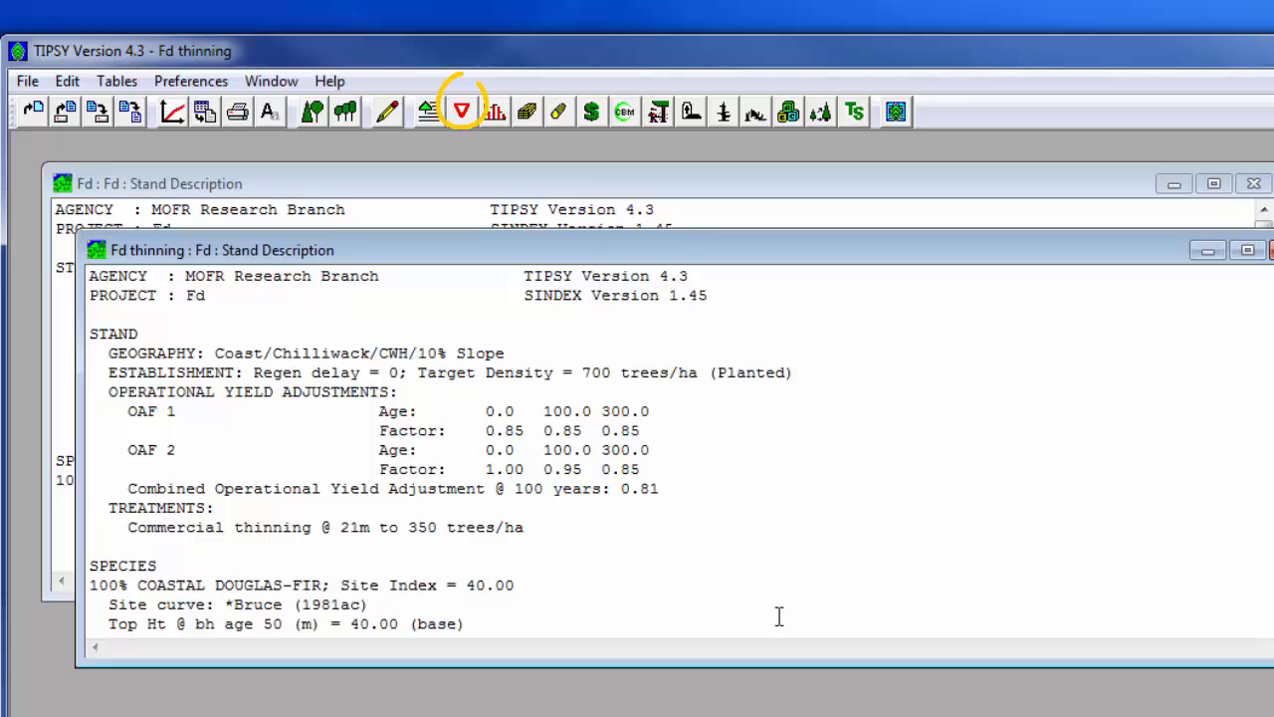
{"action": "left_click", "coordinate": [461, 111]}
{"action": "left_click_drag", "start_coordinate": [396, 217], "coordinate": [396, 276]}
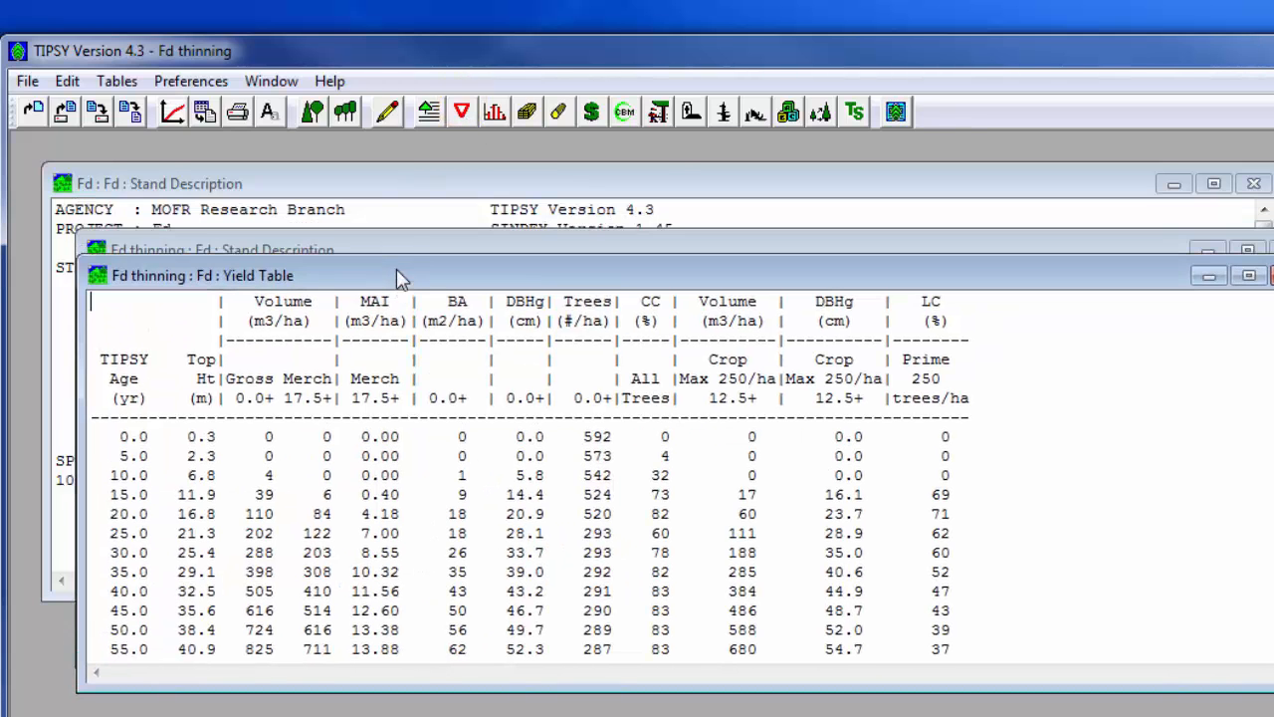
Generate the yield table for the unthinned Fd run with 17.5+ as the only merchantability limit.
{"action": "left_click", "coordinate": [384, 193]}
{"action": "left_click", "coordinate": [464, 113]}
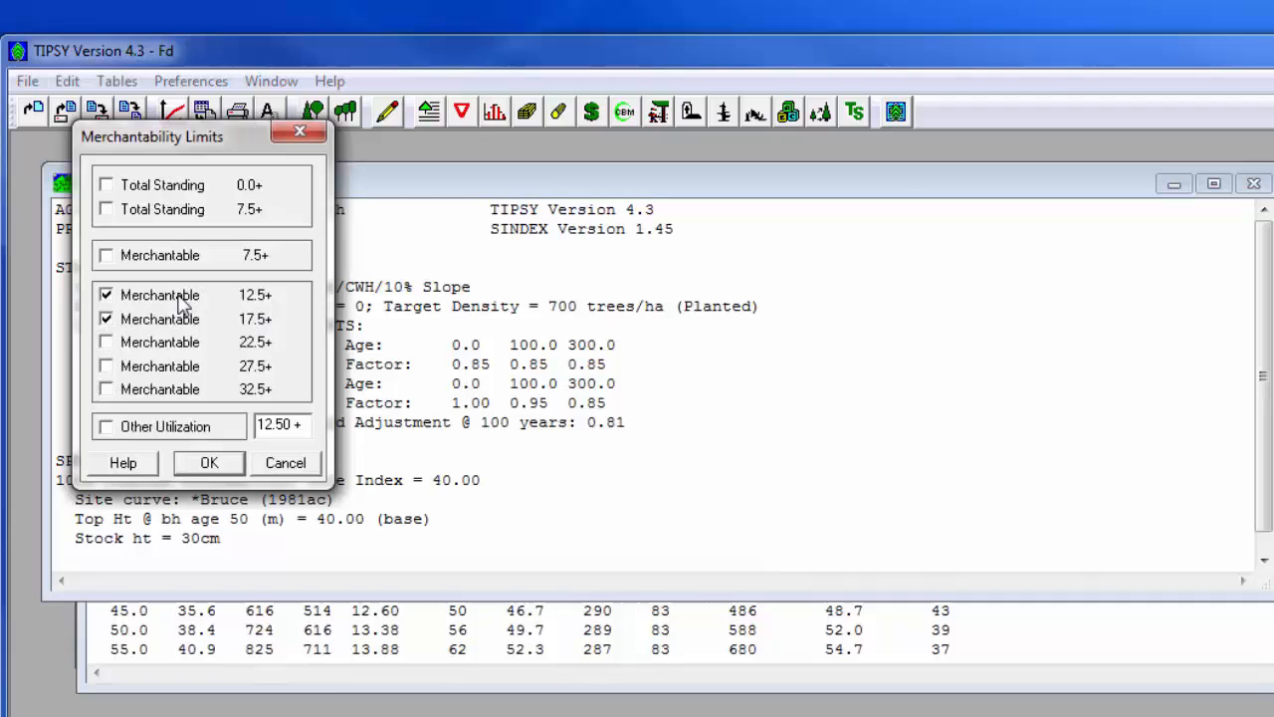
{"action": "left_click", "coordinate": [106, 295]}
{"action": "left_click", "coordinate": [214, 468]}
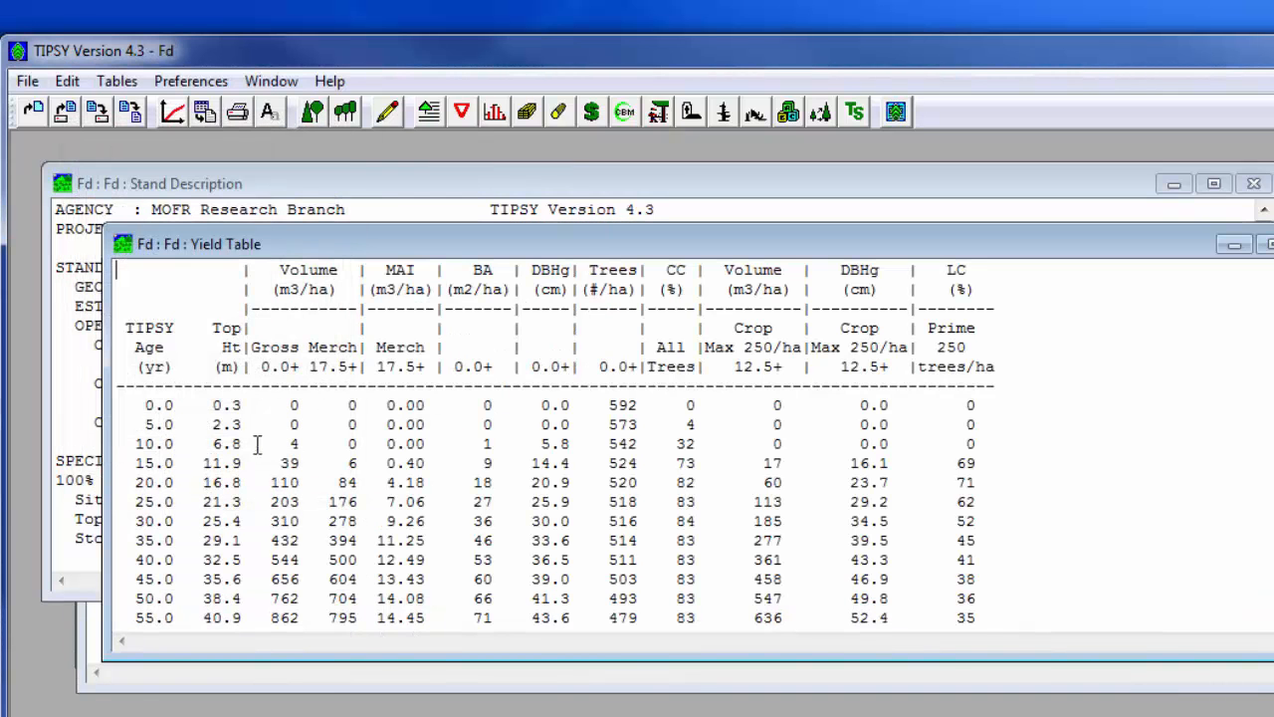
Graph DBHg 0.0+, Vol. Merch 17.5+ and DBHg 12.5+ Crop 250 from the Fd thinning yield table.
{"action": "left_click", "coordinate": [137, 690]}
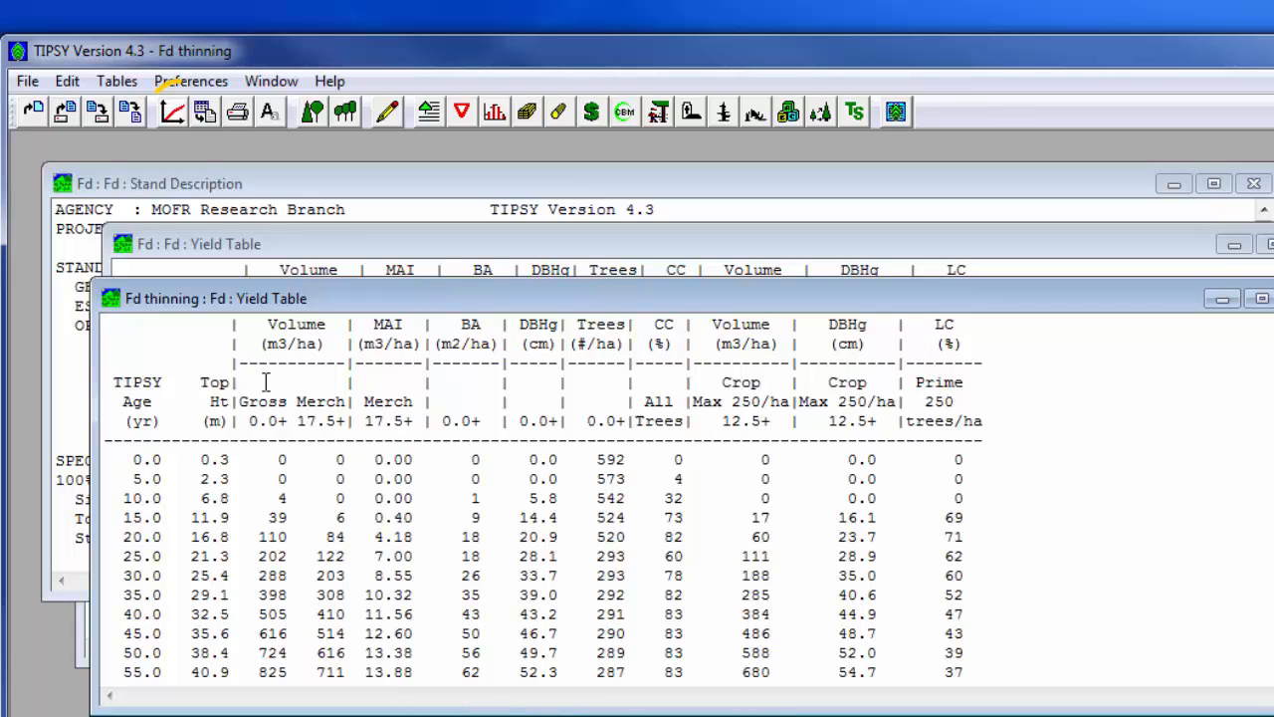
{"action": "left_click", "coordinate": [171, 115]}
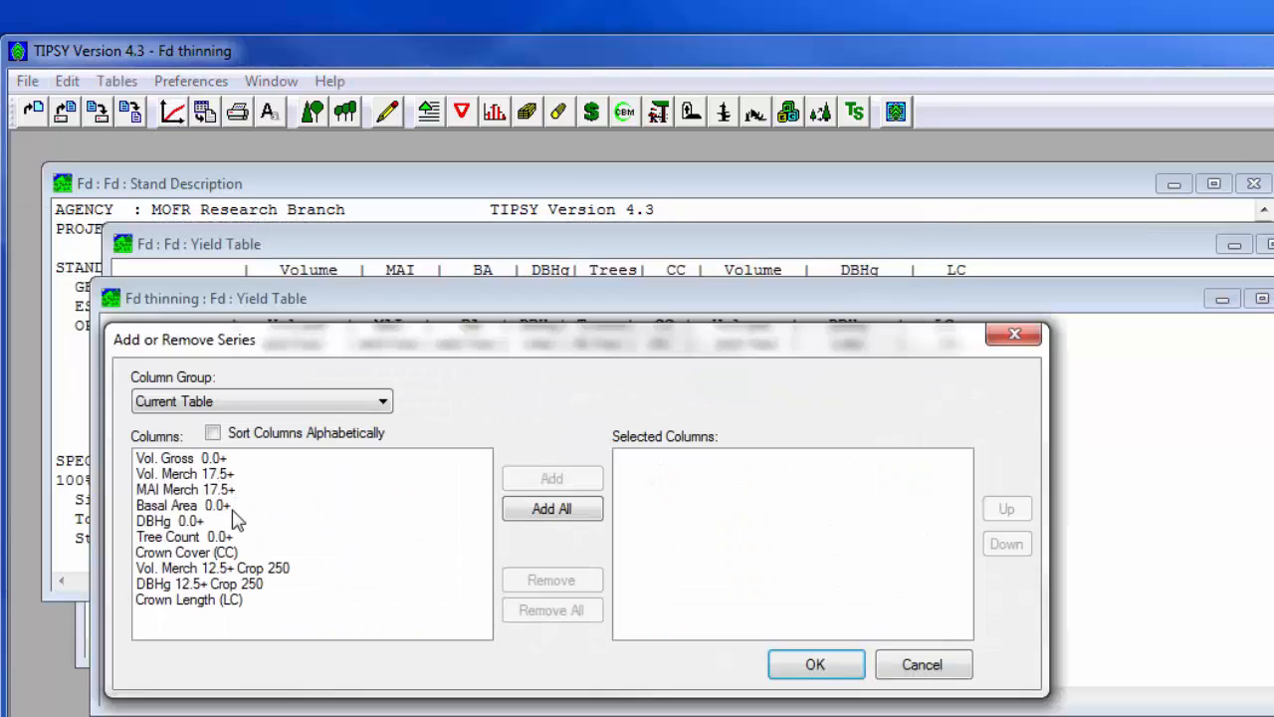
{"action": "left_click", "coordinate": [177, 522]}
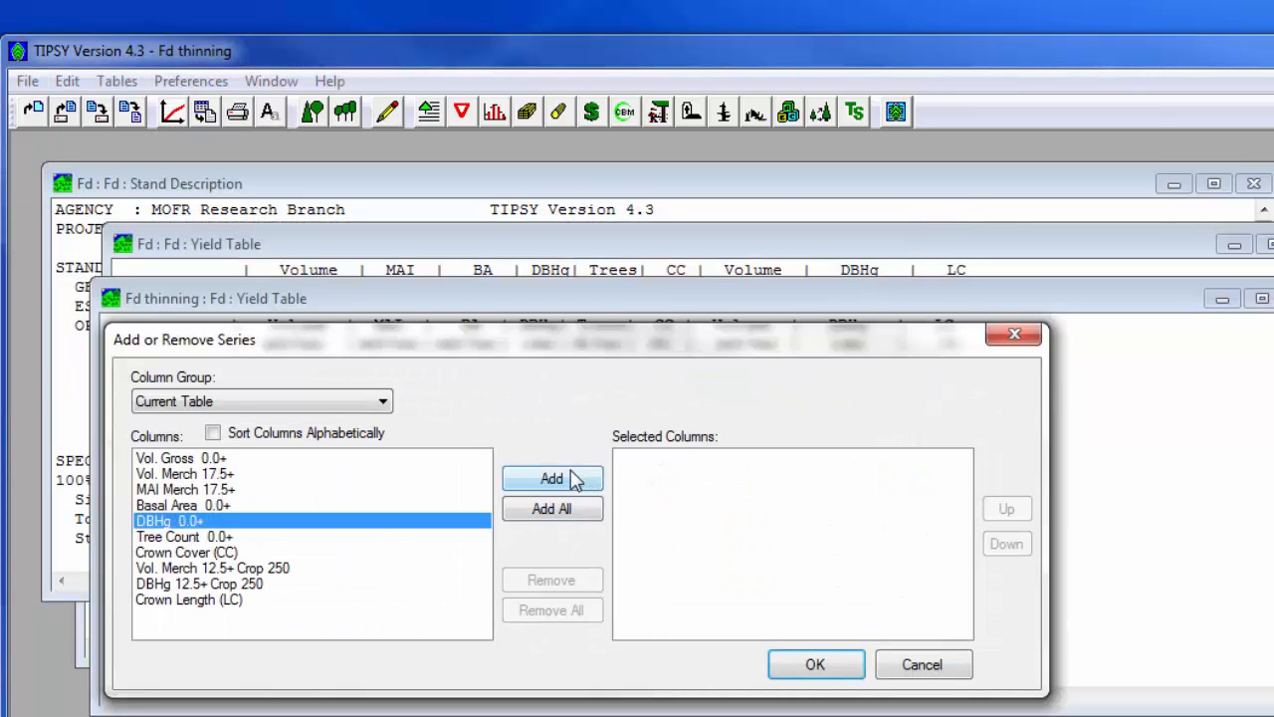
{"action": "left_click", "coordinate": [575, 479]}
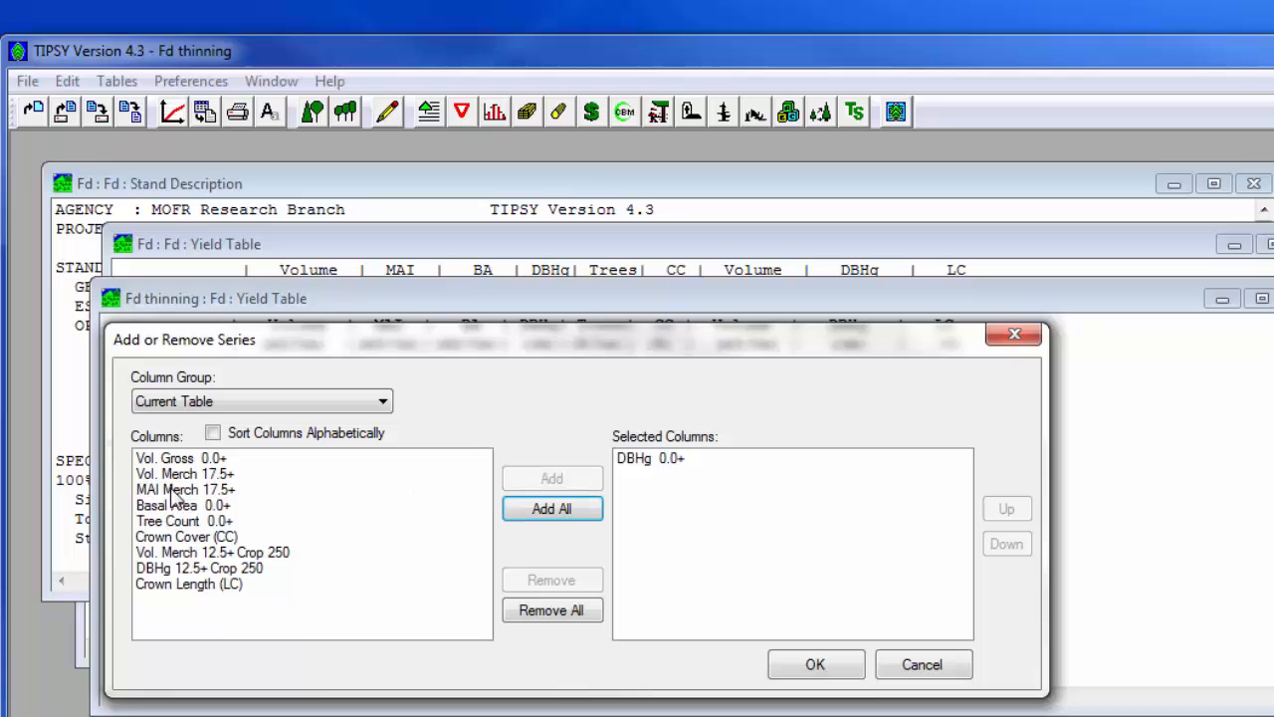
{"action": "left_click", "coordinate": [174, 475]}
{"action": "left_click", "coordinate": [529, 482]}
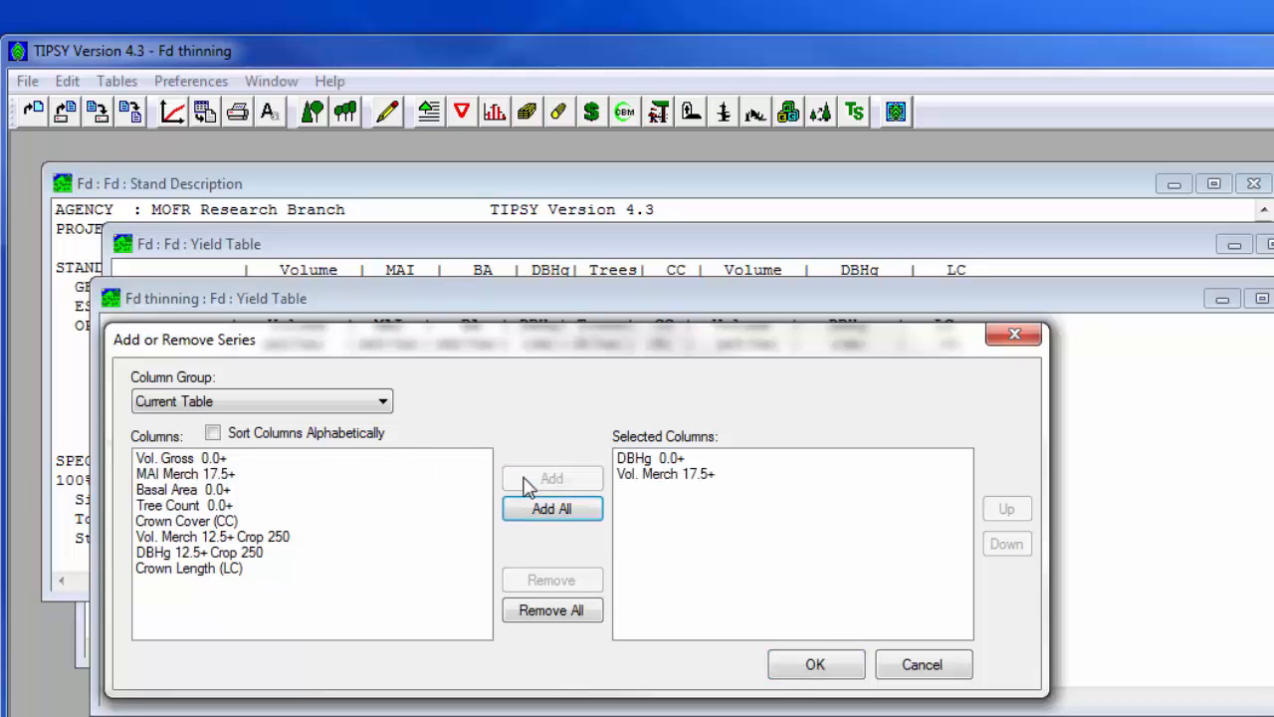
{"action": "left_click", "coordinate": [218, 555]}
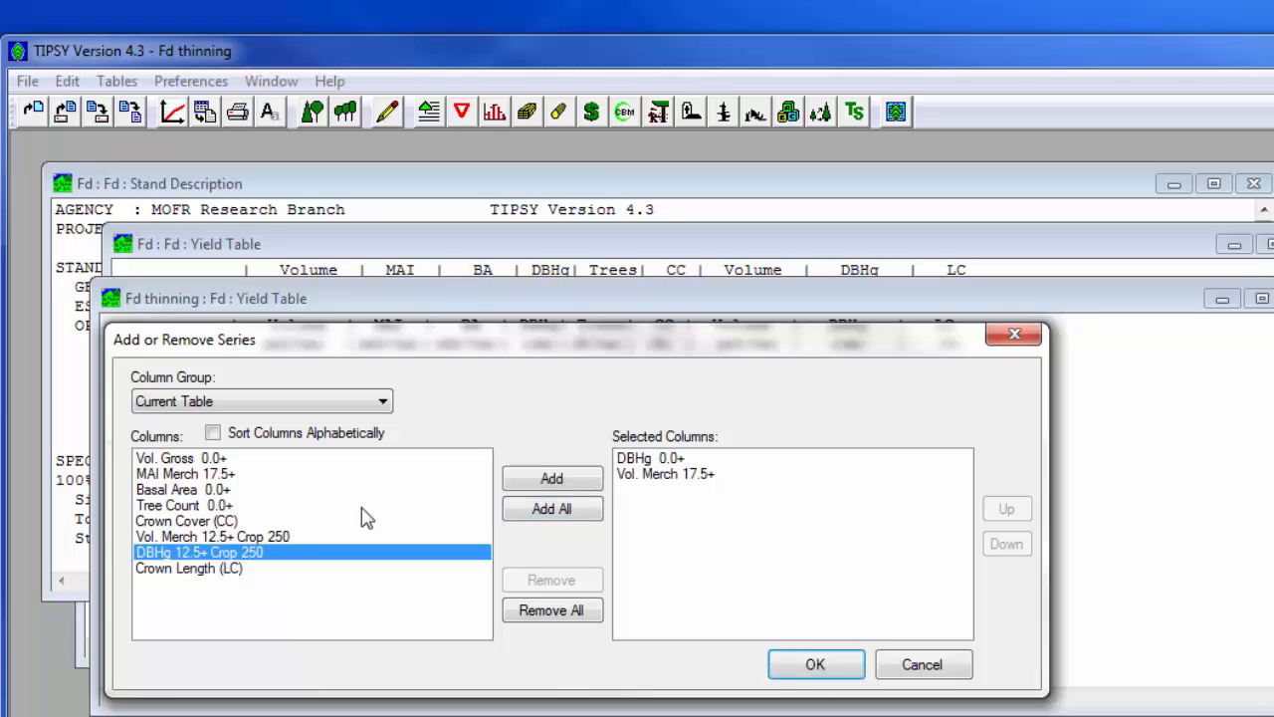
{"action": "left_click", "coordinate": [545, 482]}
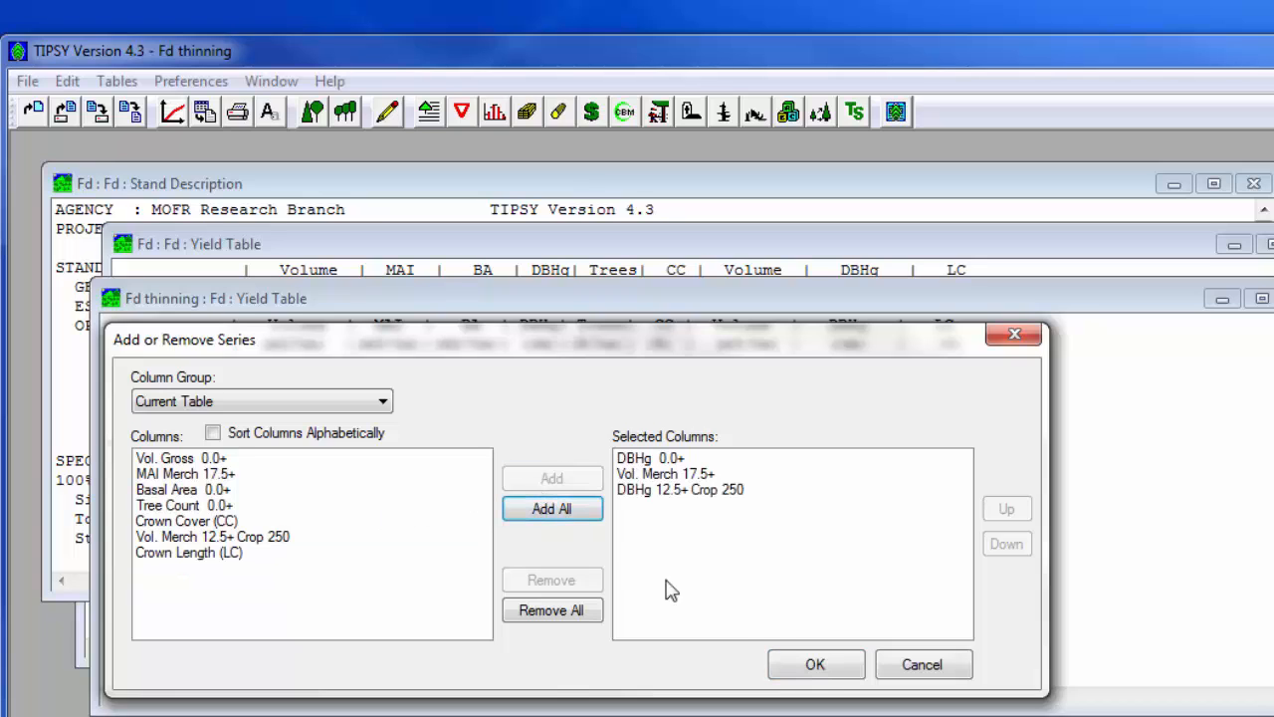
{"action": "left_click", "coordinate": [812, 662]}
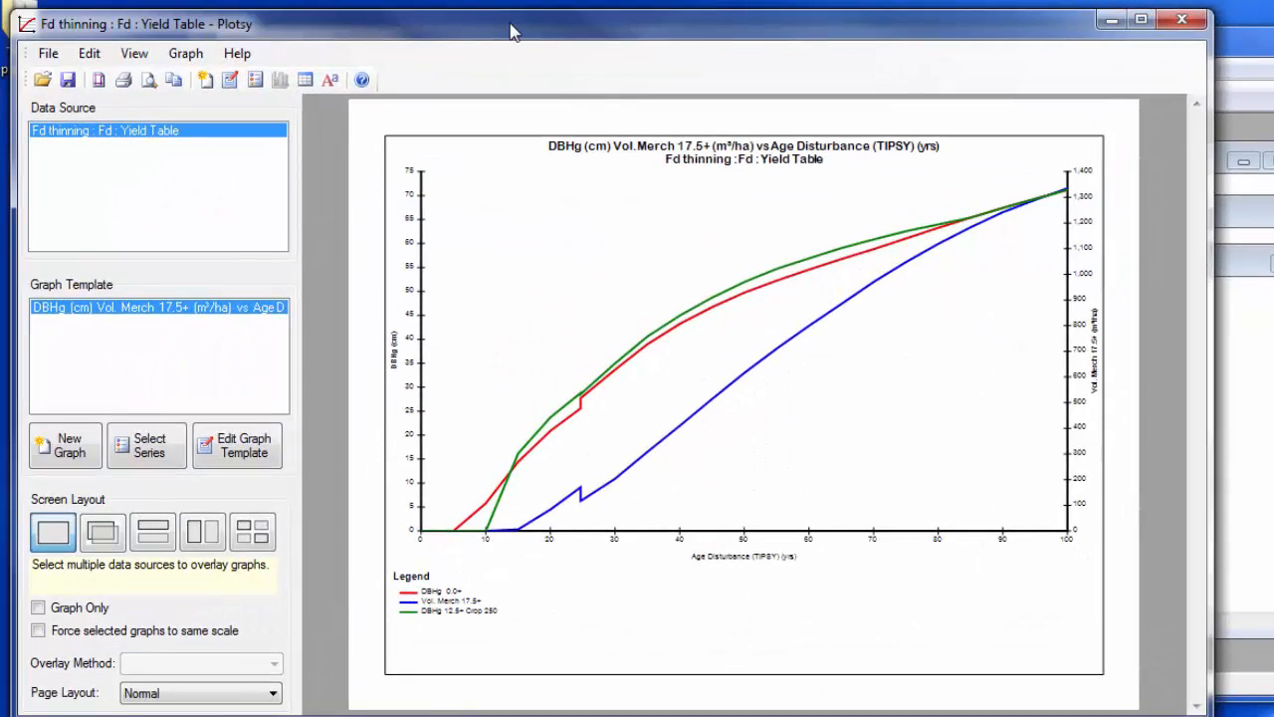
Plot the unthinned Fd yield table as a second data source in the Plotsy graph.
{"action": "left_click_drag", "start_coordinate": [512, 32], "coordinate": [1273, 508]}
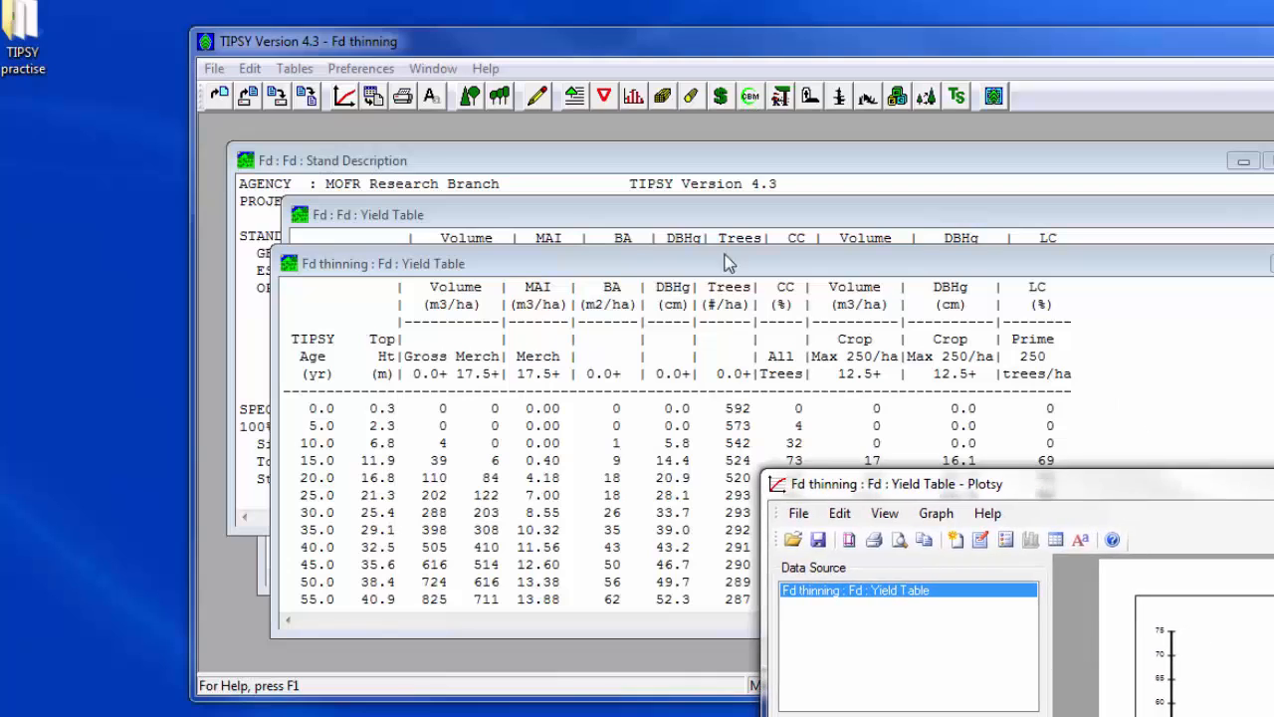
{"action": "left_click", "coordinate": [531, 218]}
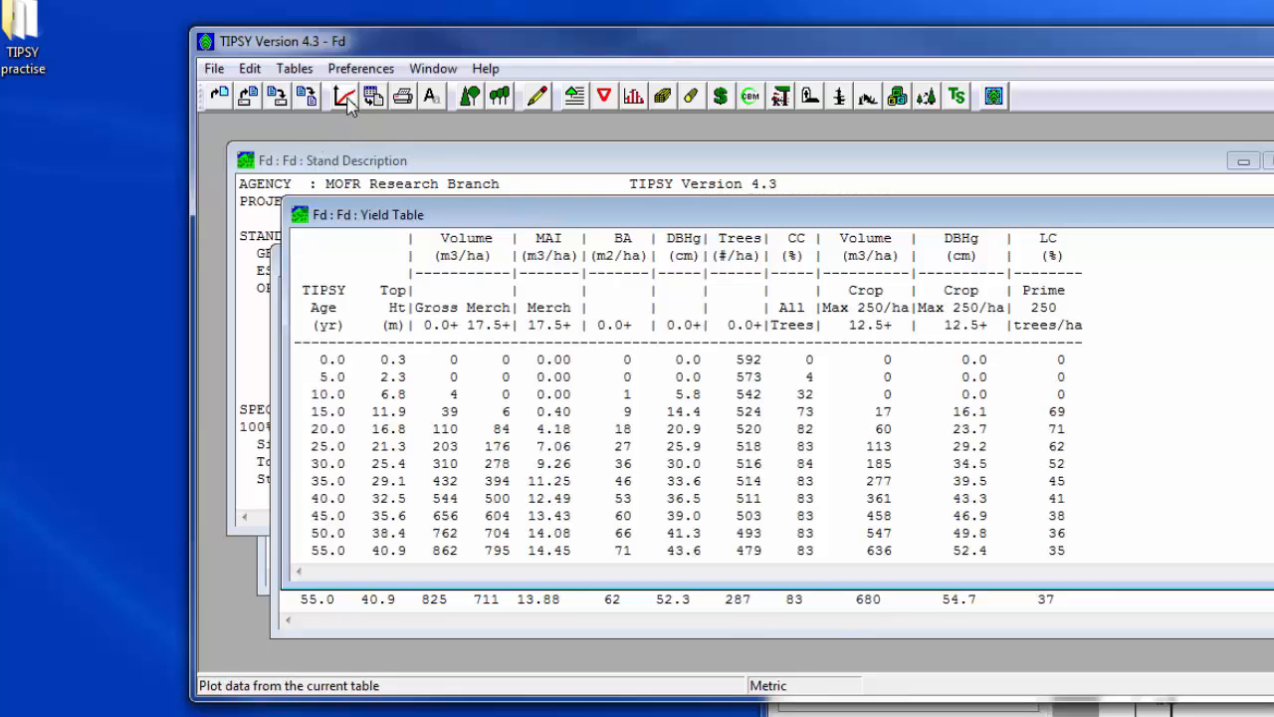
{"action": "left_click", "coordinate": [351, 104]}
{"action": "left_click_drag", "start_coordinate": [1023, 709], "coordinate": [480, 131]}
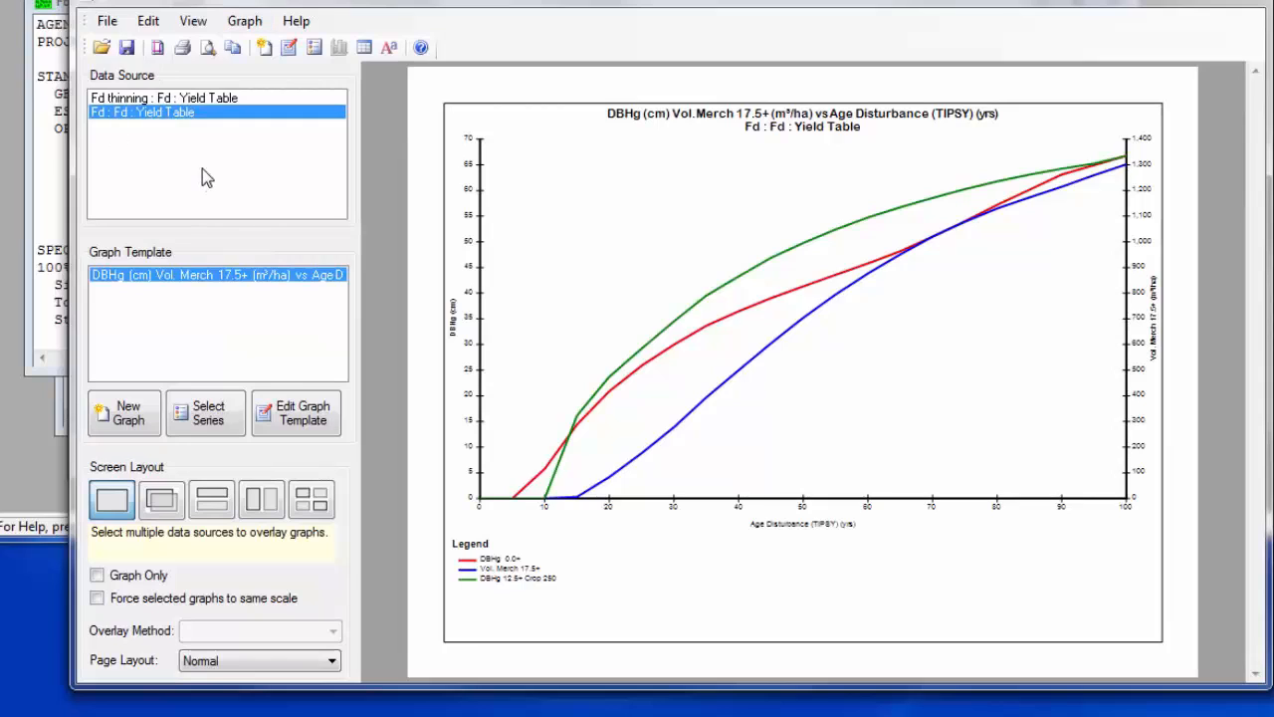
Overlay the Fd thinning and Fd yield table curves on a single graph.
{"action": "left_click", "coordinate": [160, 97], "text": "ctrl"}
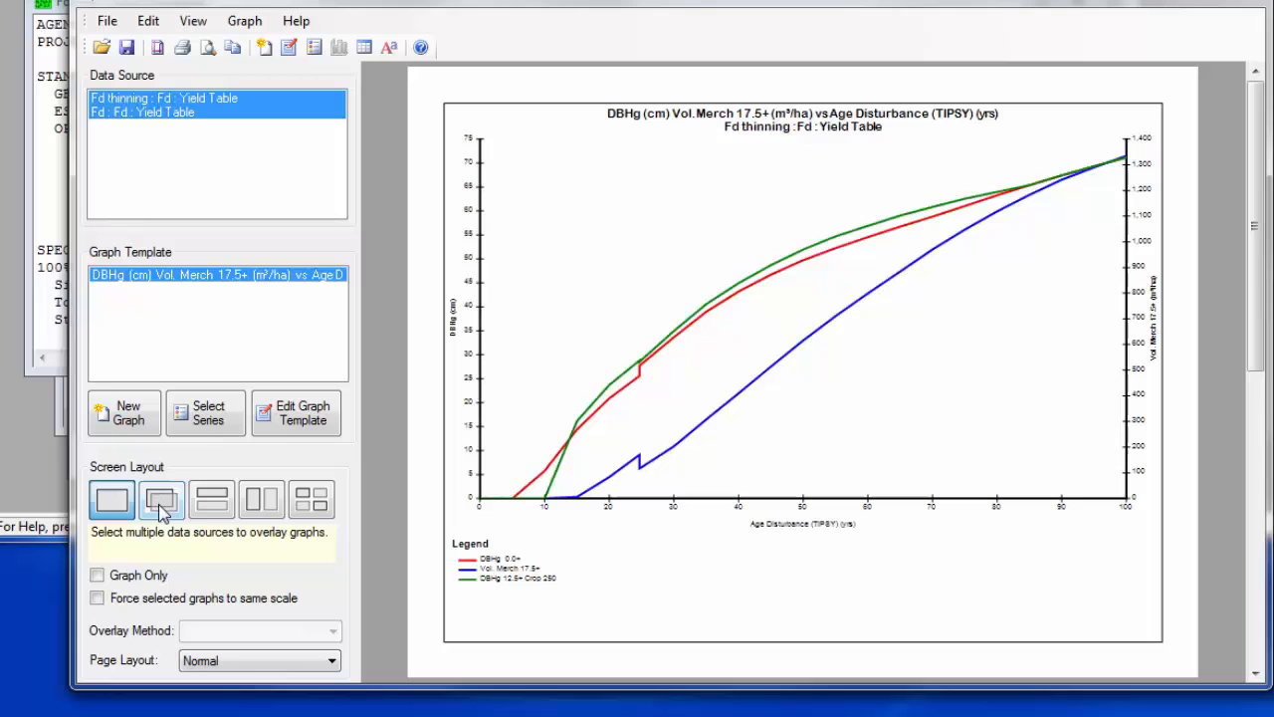
{"action": "left_click", "coordinate": [162, 505]}
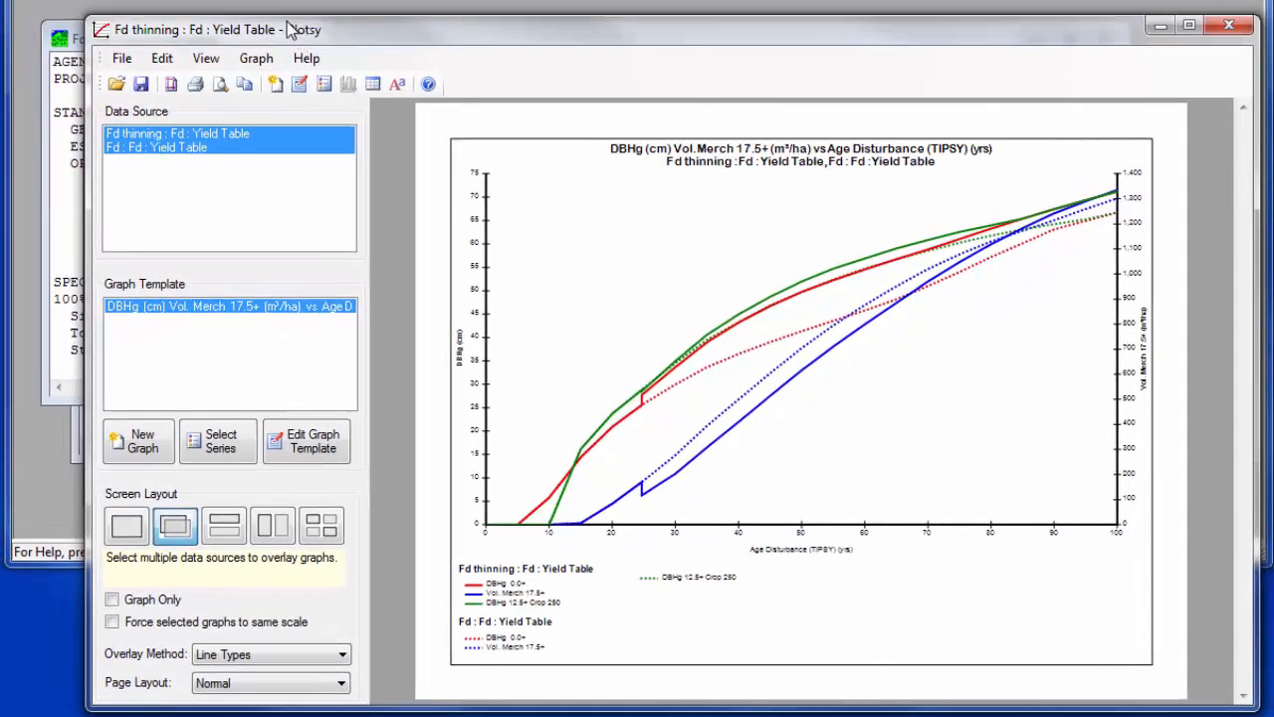
{"action": "left_click_drag", "start_coordinate": [289, 30], "coordinate": [251, 12]}
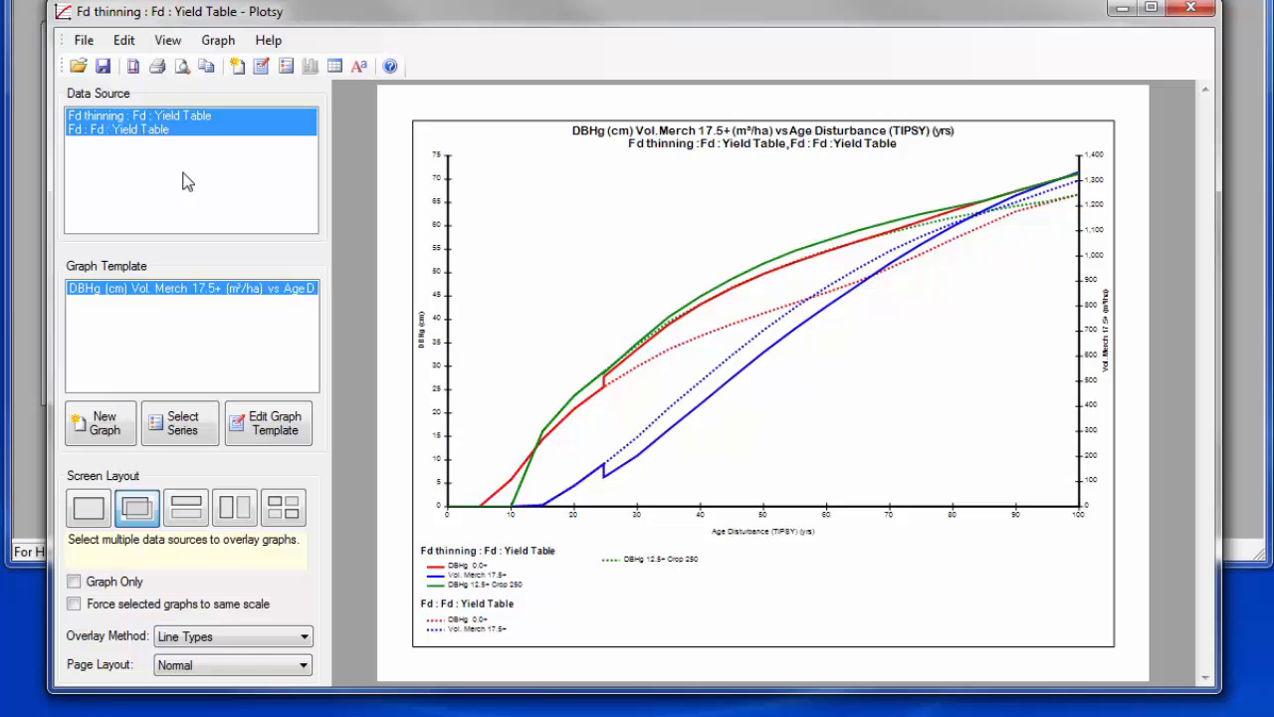
Save the overlaid graph as "Fd contrast graph" in the TIPSY practise folder, and close the graph and both yield tables.
{"action": "left_click", "coordinate": [102, 65]}
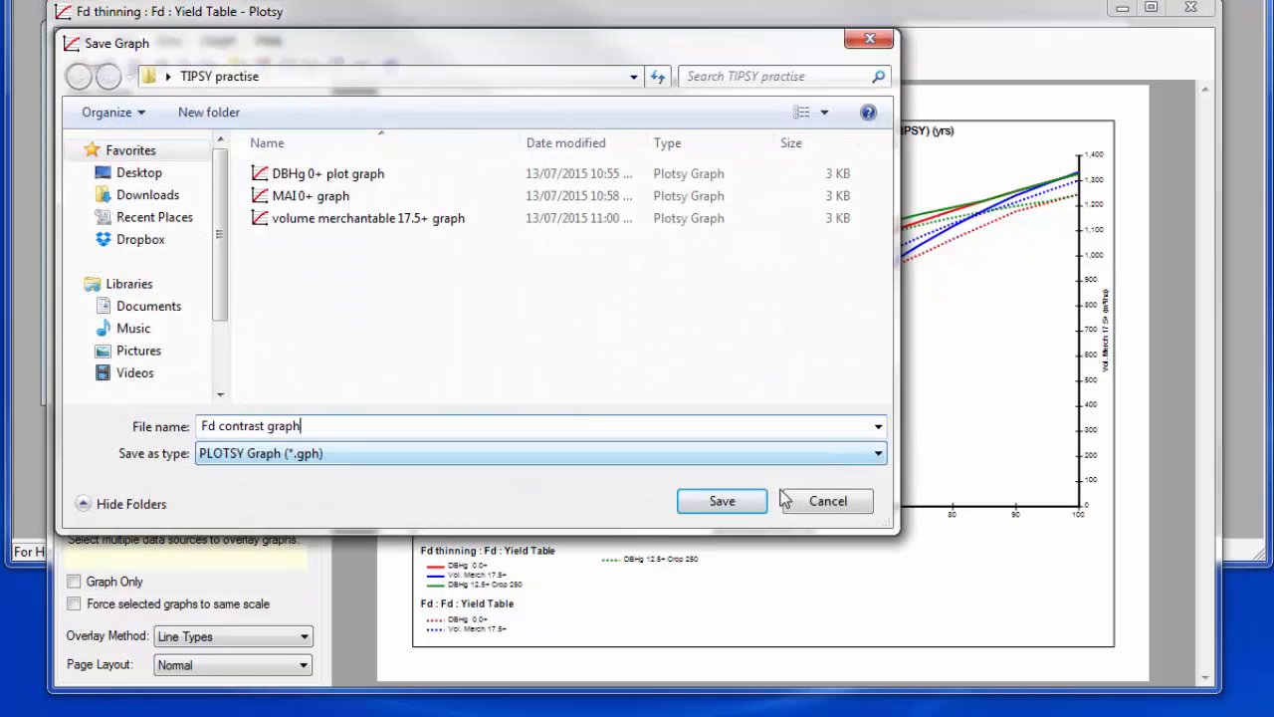
{"action": "left_click", "coordinate": [725, 503]}
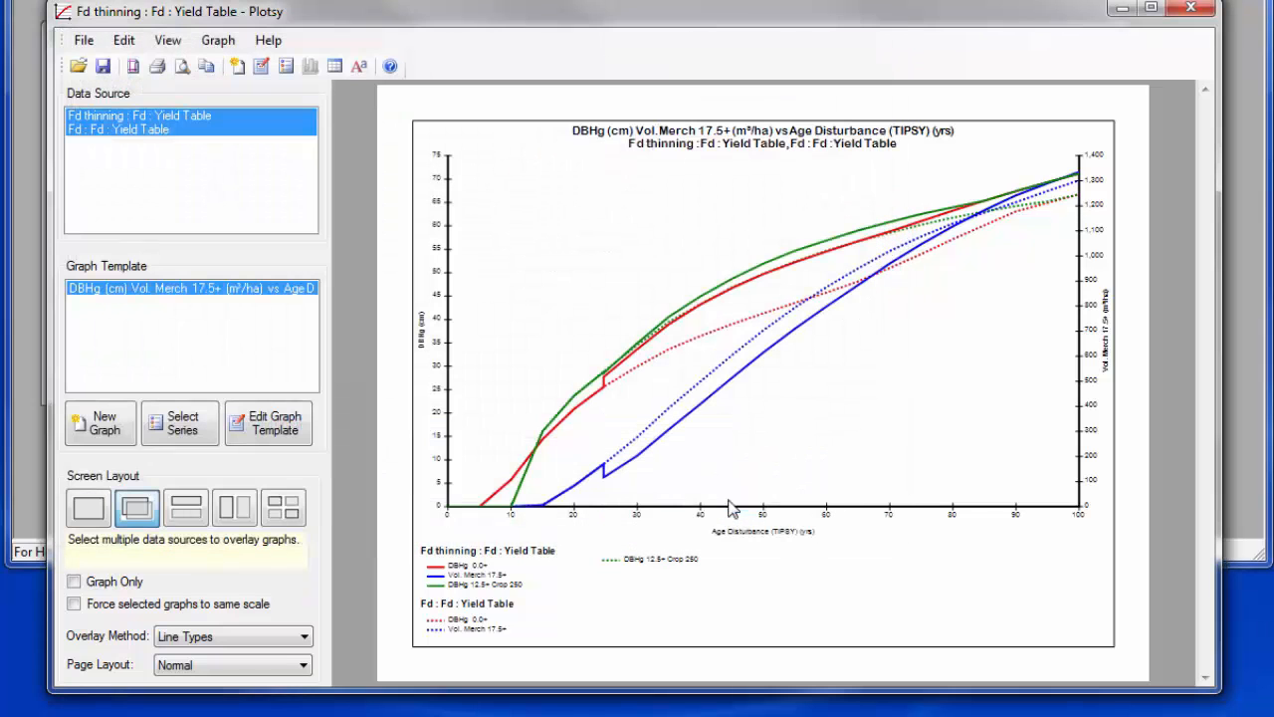
{"action": "left_click", "coordinate": [1191, 8]}
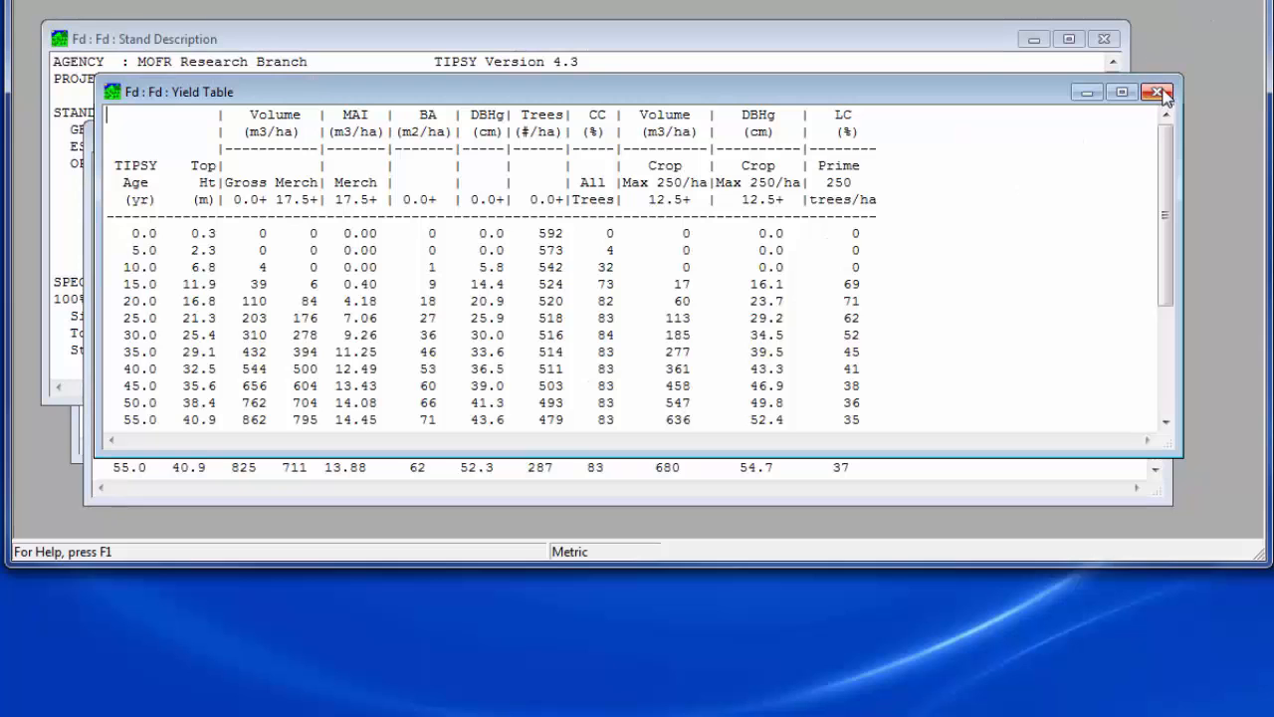
{"action": "left_click", "coordinate": [1157, 92]}
{"action": "left_click", "coordinate": [1145, 139]}
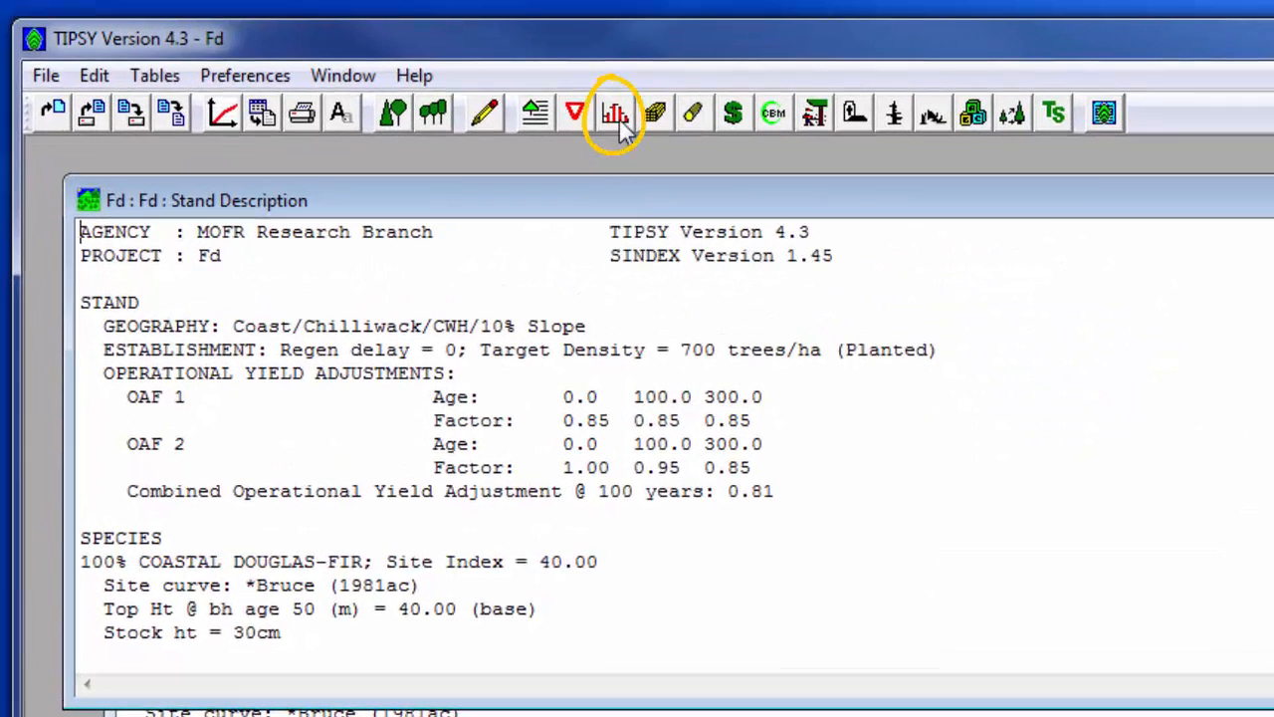
Generate only the stock table (m3/ha) for the unthinned Fd run, leaving out the stand table.
{"action": "left_click", "coordinate": [615, 112]}
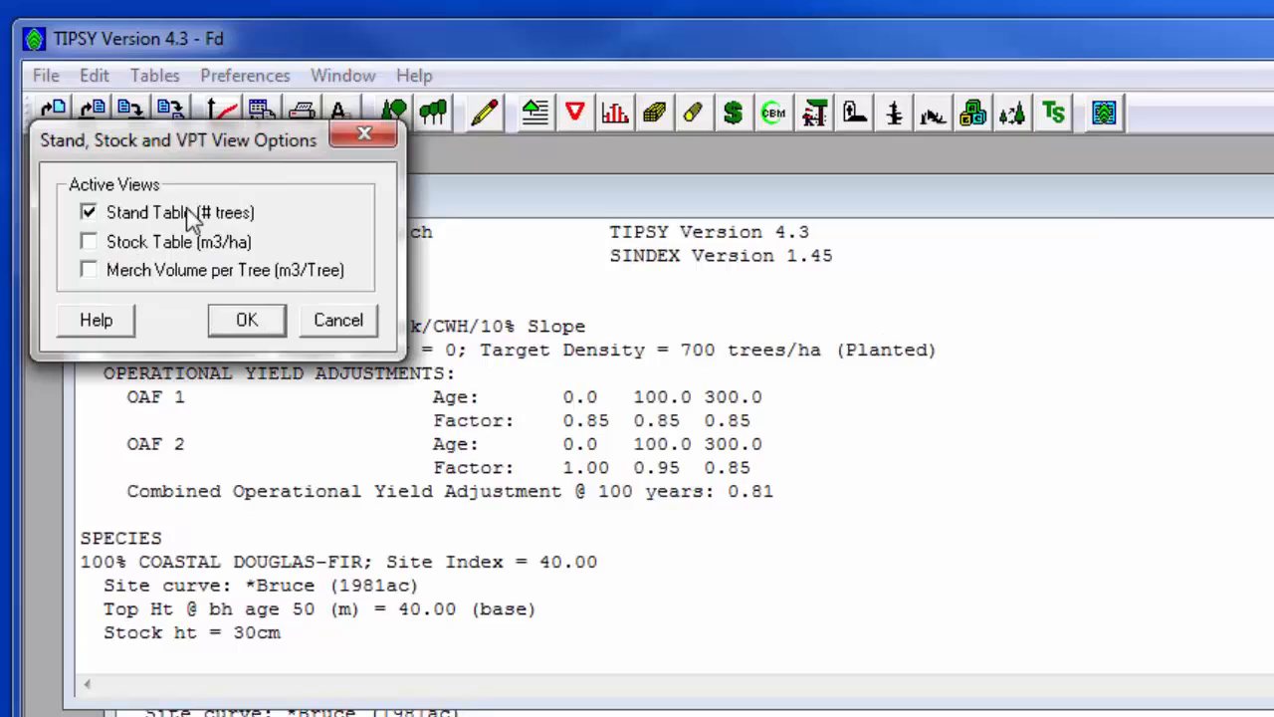
{"action": "left_click", "coordinate": [89, 241]}
{"action": "left_click", "coordinate": [89, 213]}
{"action": "left_click", "coordinate": [239, 325]}
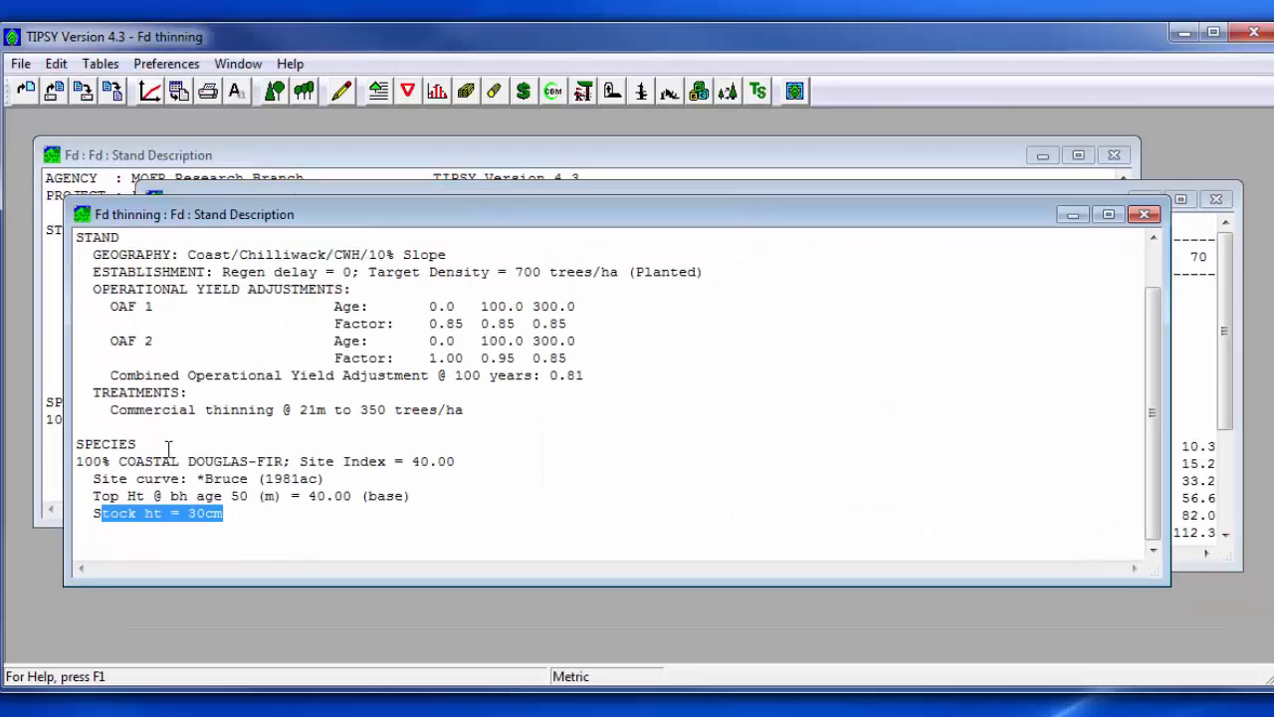
Generate only the stock table (m3/ha) for the Fd thinning run.
{"action": "left_click", "coordinate": [193, 405]}
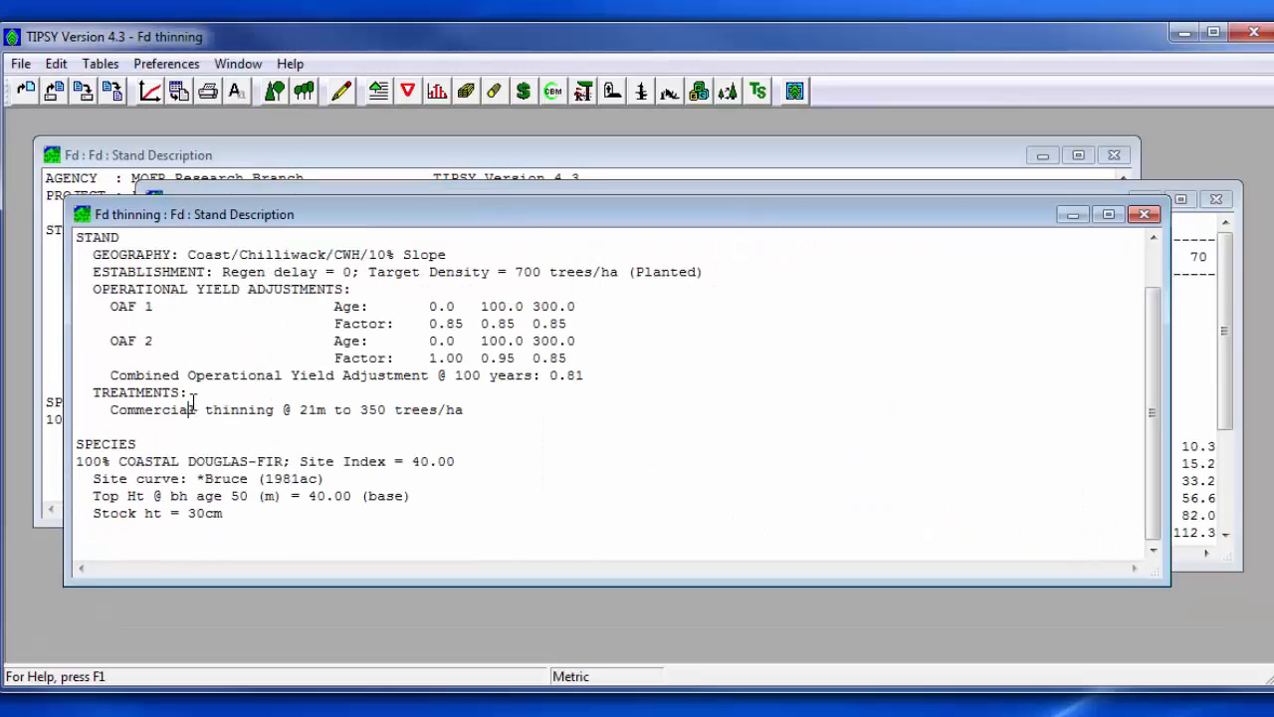
{"action": "left_click", "coordinate": [442, 92]}
{"action": "left_click", "coordinate": [52, 185]}
{"action": "left_click", "coordinate": [52, 164]}
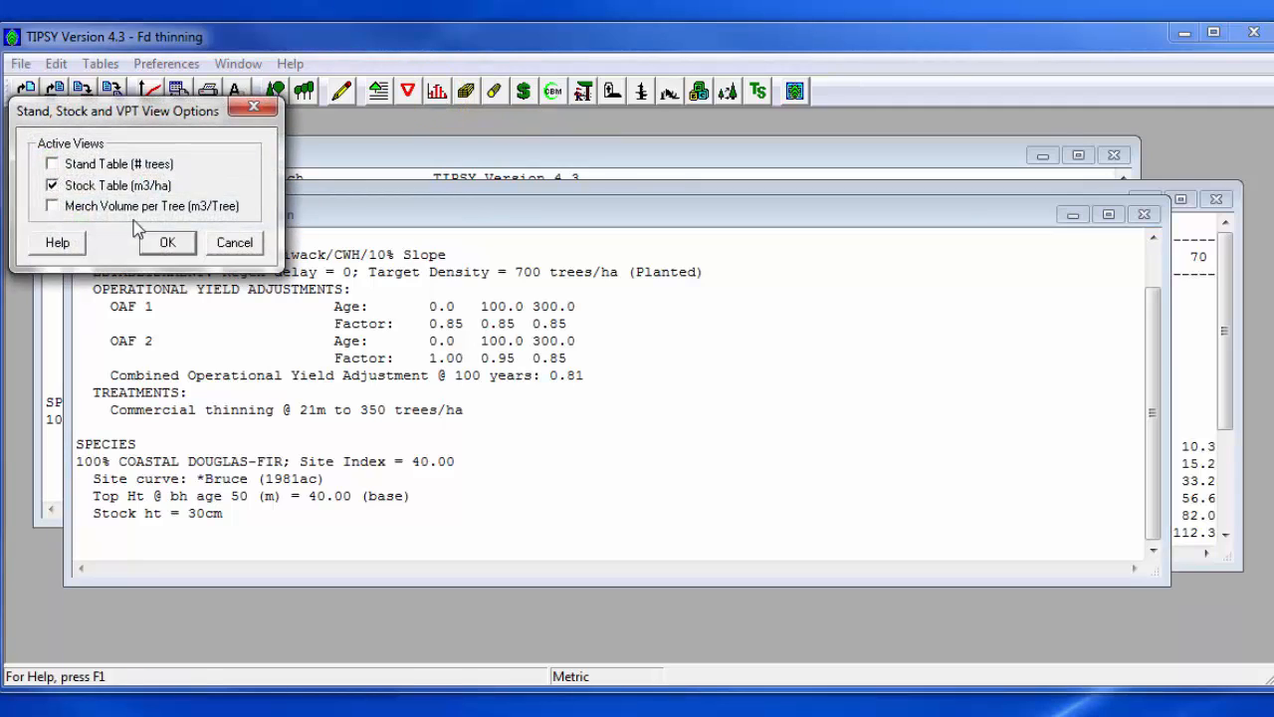
{"action": "left_click", "coordinate": [168, 246]}
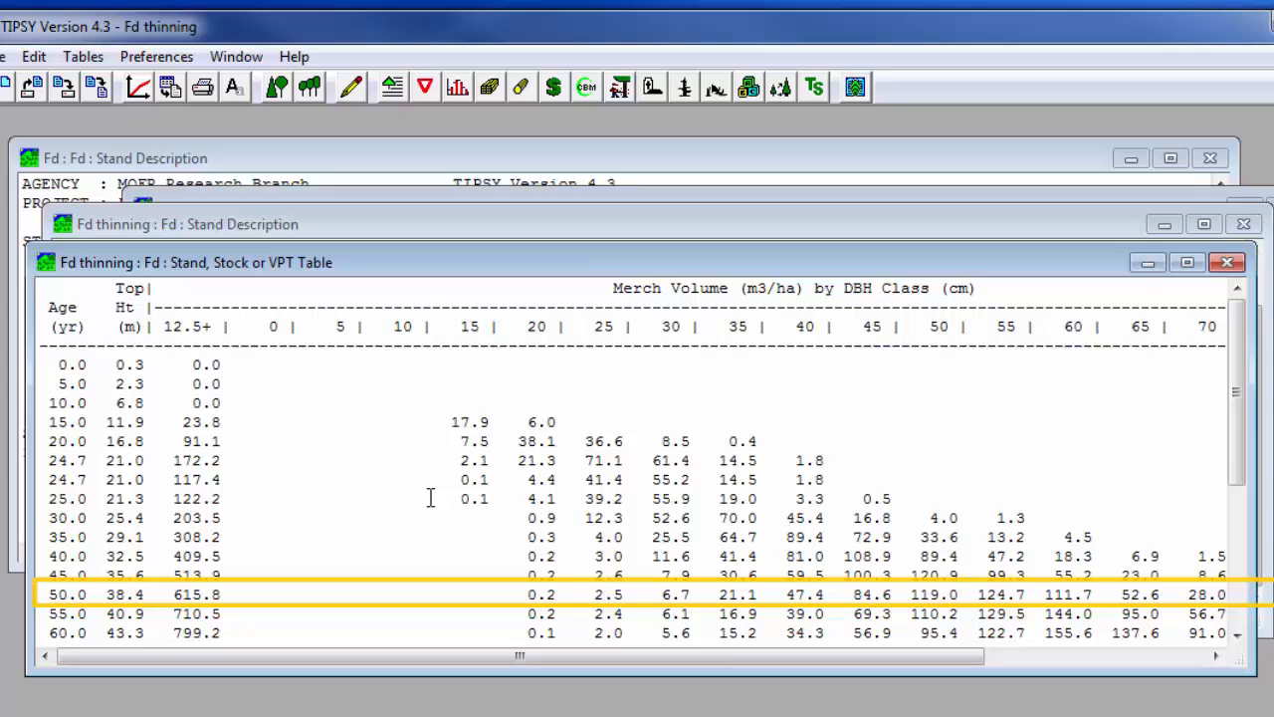
Examine the Fd thinning volumes in the DBH classes up to 90+ cm and close the stock tables.
{"action": "left_click_drag", "start_coordinate": [455, 659], "coordinate": [682, 659]}
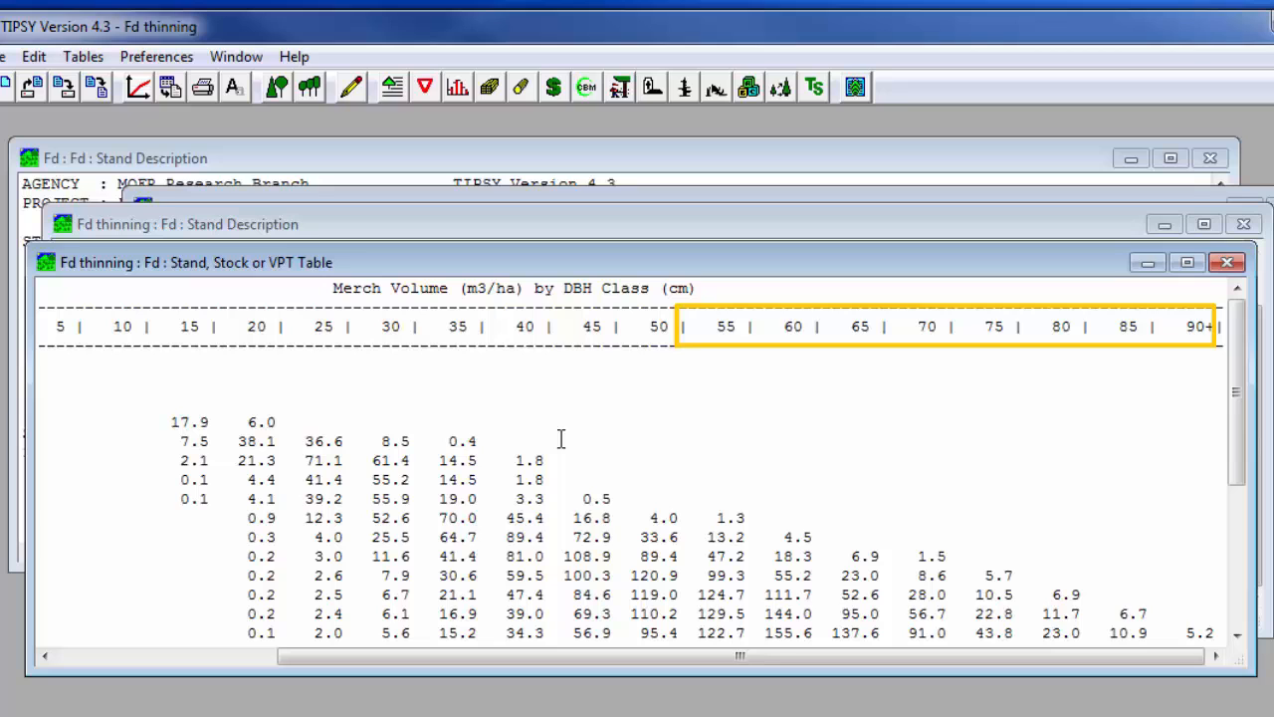
{"action": "left_click", "coordinate": [1229, 264]}
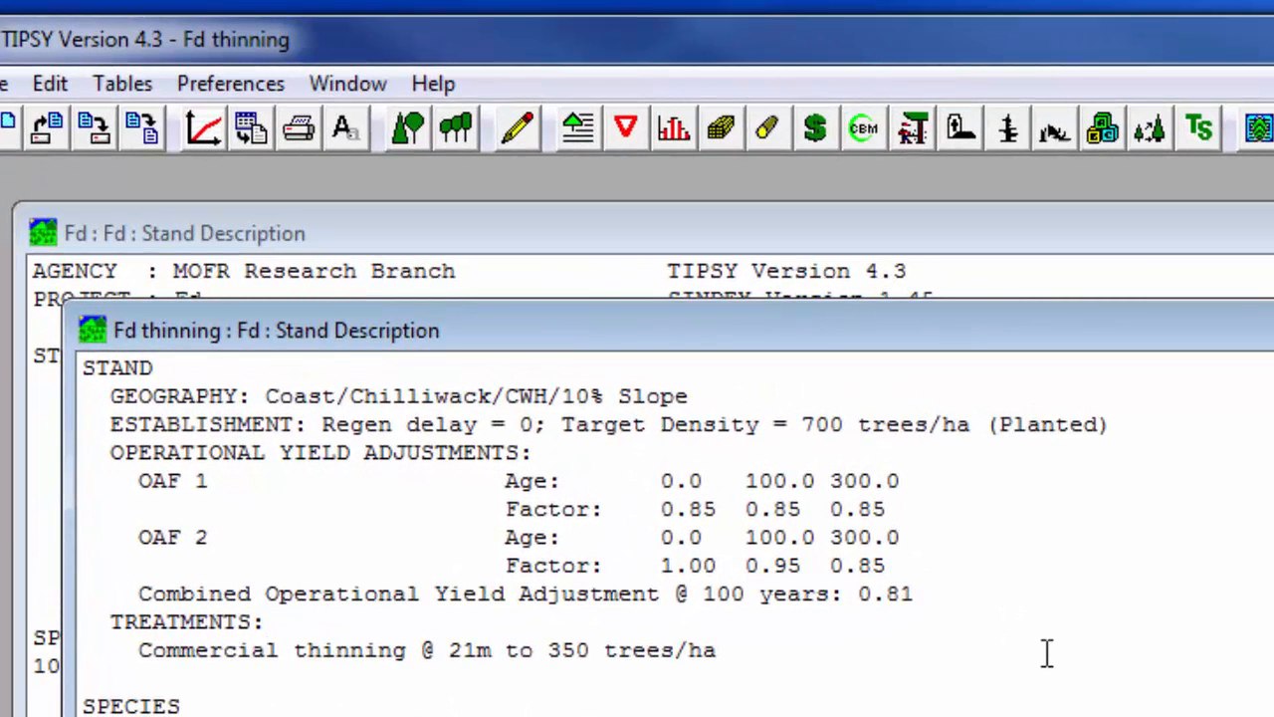
Generate the lumber tables for the Fd thinning and Fd runs and view the thinned run's Commercial Thinning Harvest rows.
{"action": "left_click", "coordinate": [722, 132]}
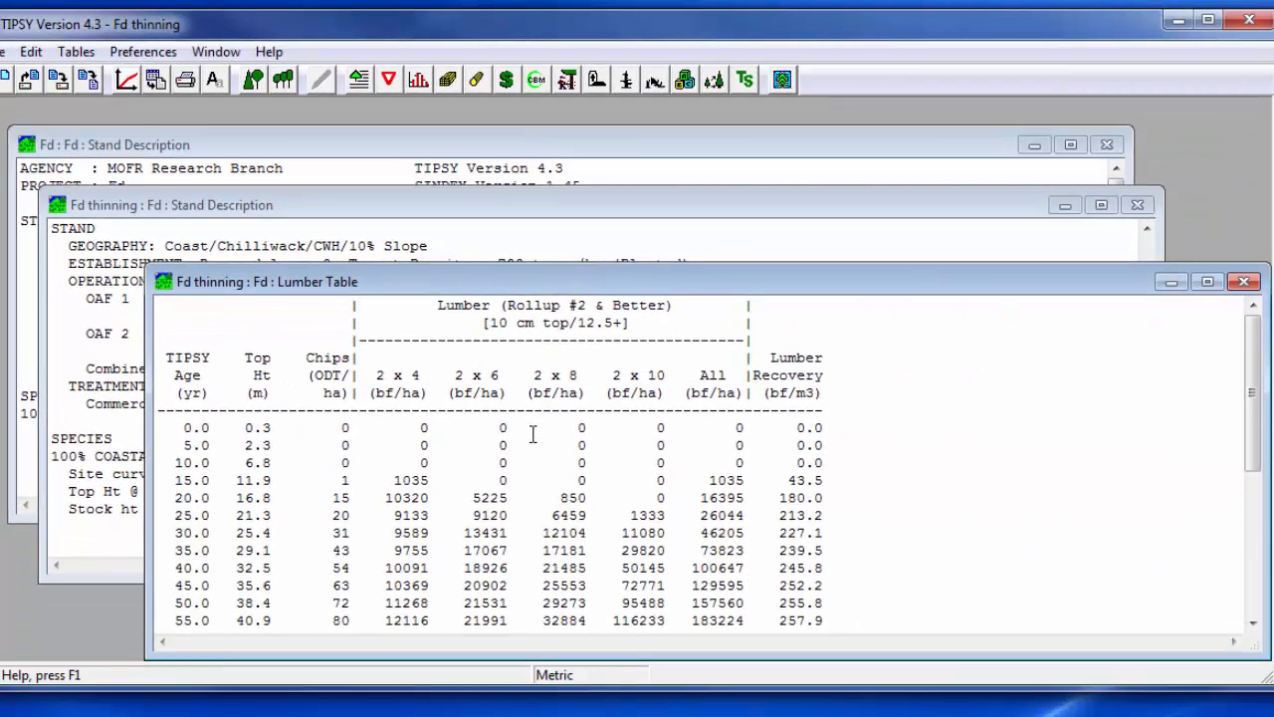
{"action": "left_click", "coordinate": [227, 148]}
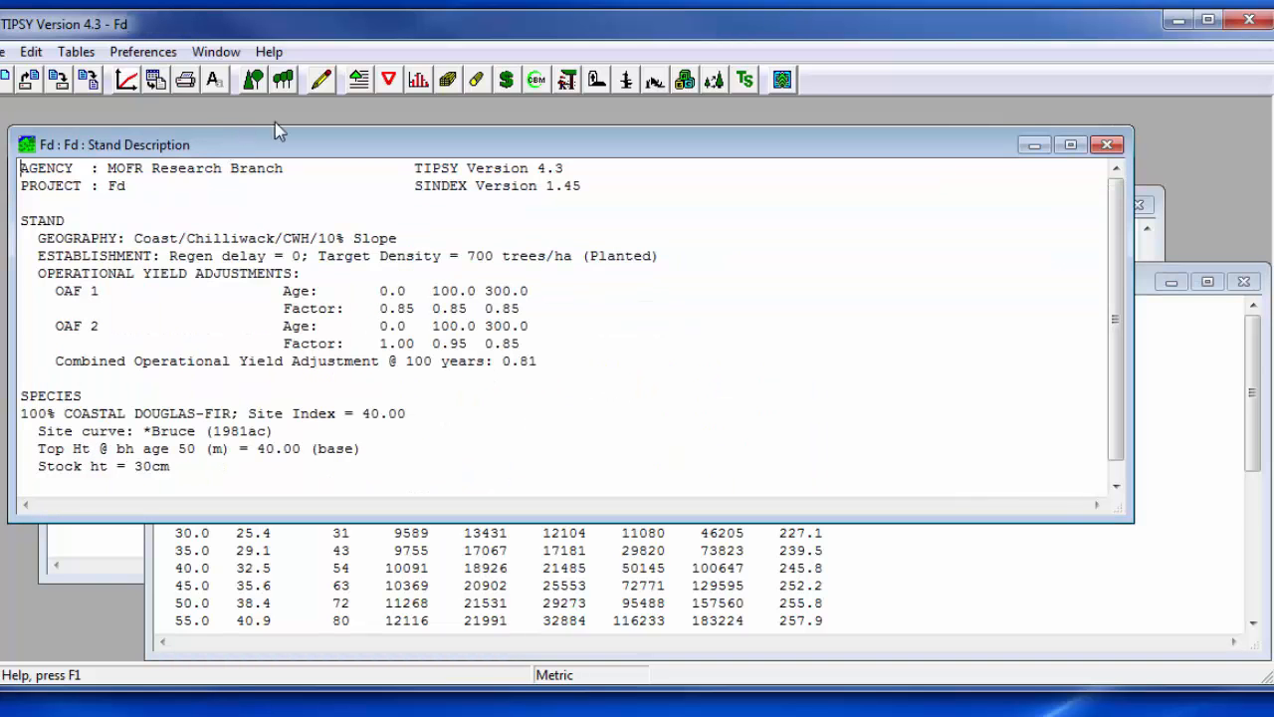
{"action": "left_click", "coordinate": [444, 86]}
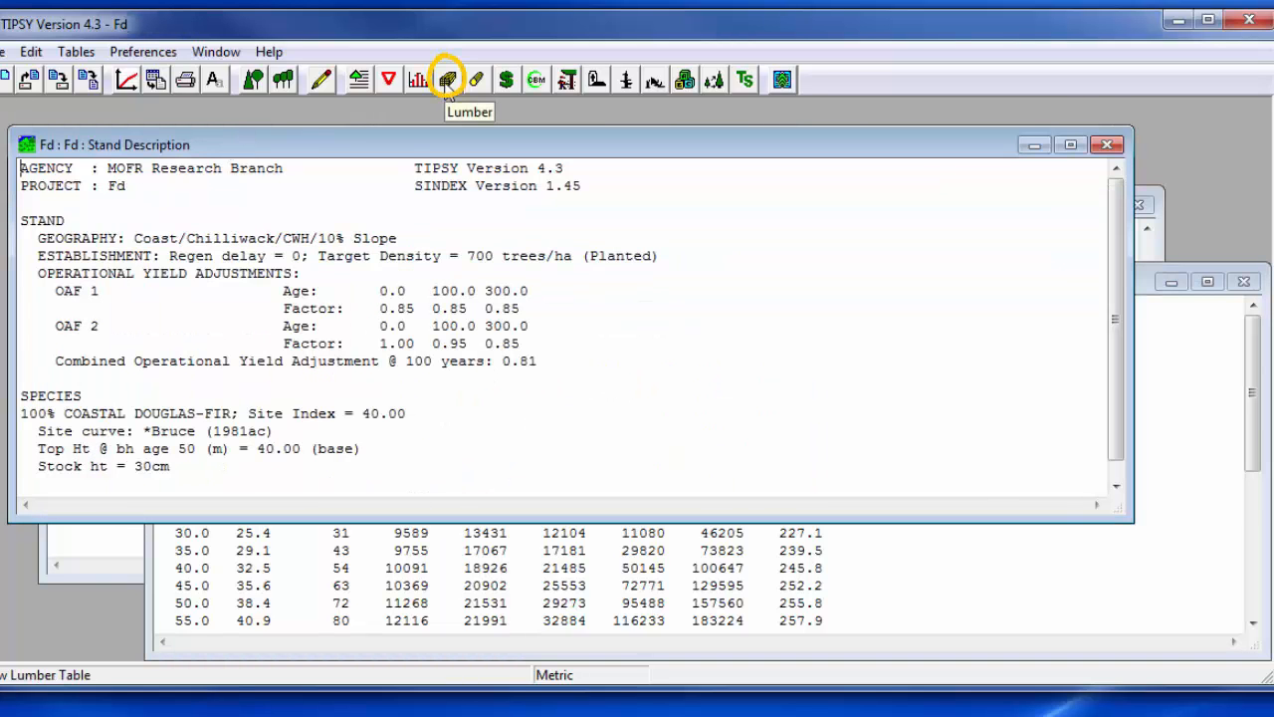
{"action": "left_click", "coordinate": [859, 609]}
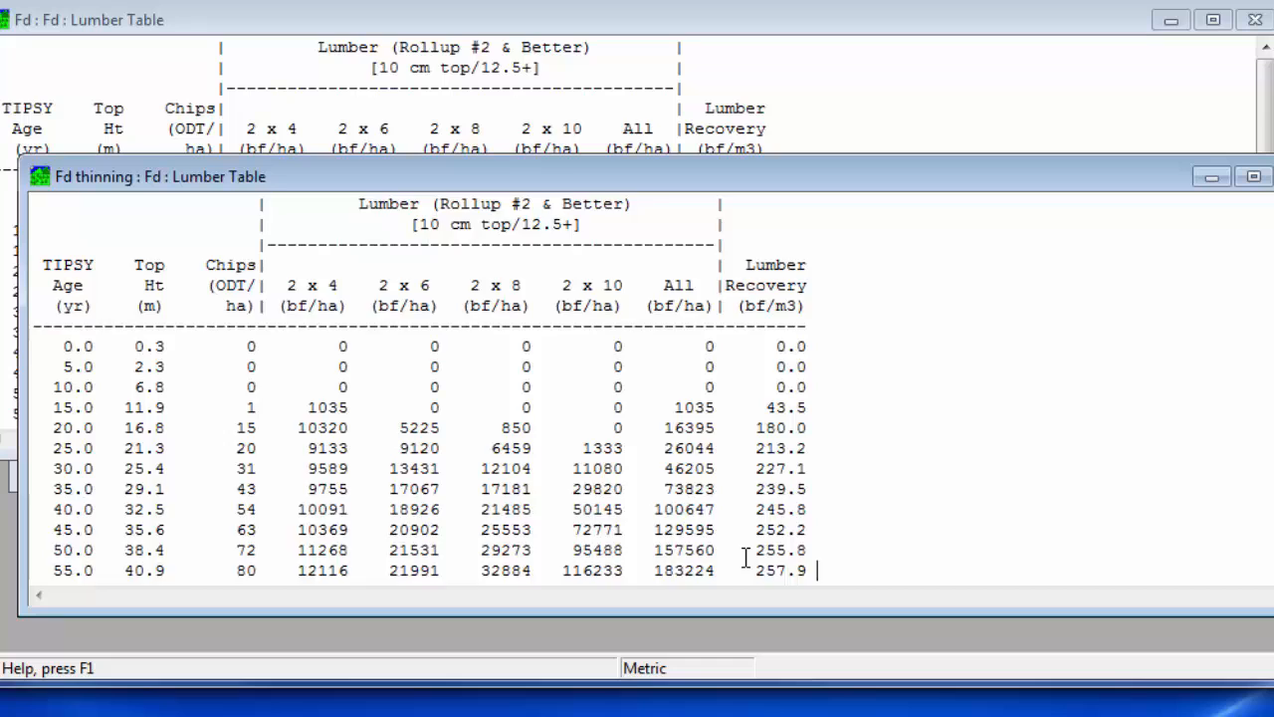
{"action": "scroll", "coordinate": [744, 557], "scroll_direction": "down", "scroll_amount": 6}
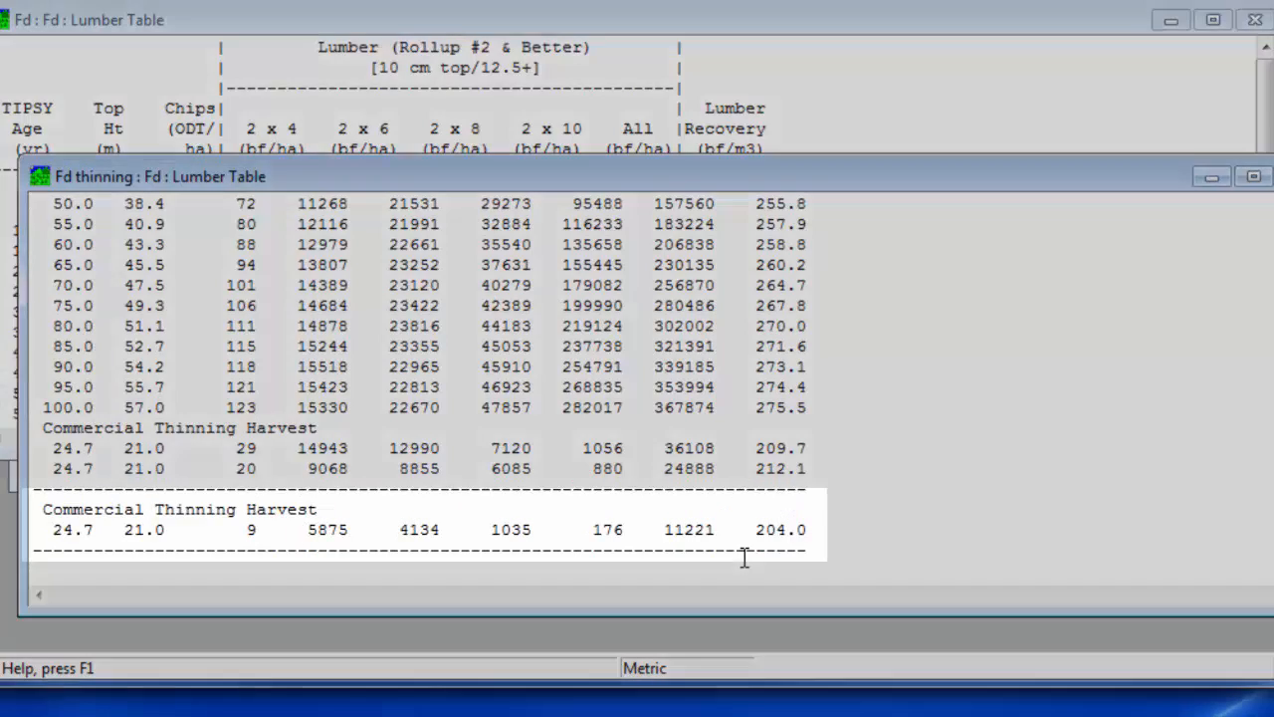